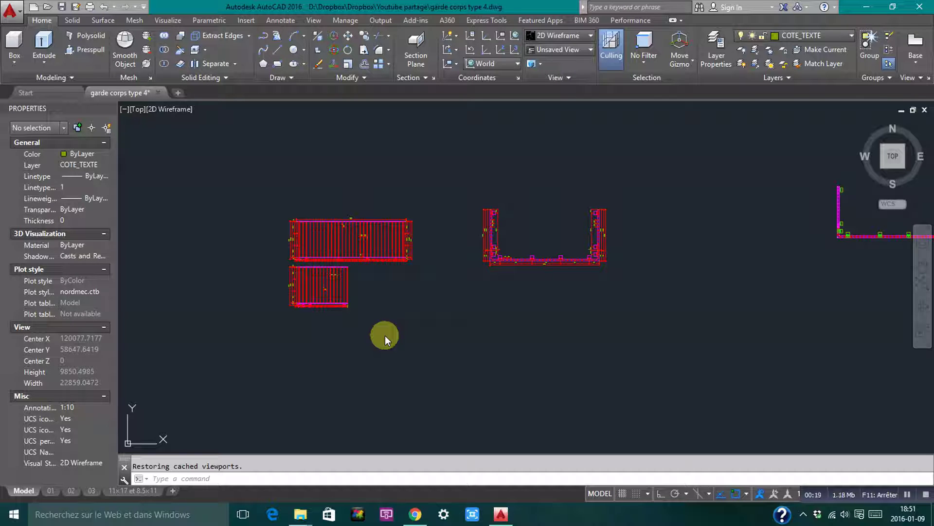
Step: Examine the railing elevations, the dimensioned plan view and the undimensioned U-shaped plan in model space
{"action": "scroll", "coordinate": [483, 229], "scroll_direction": "down", "scroll_amount": 3}
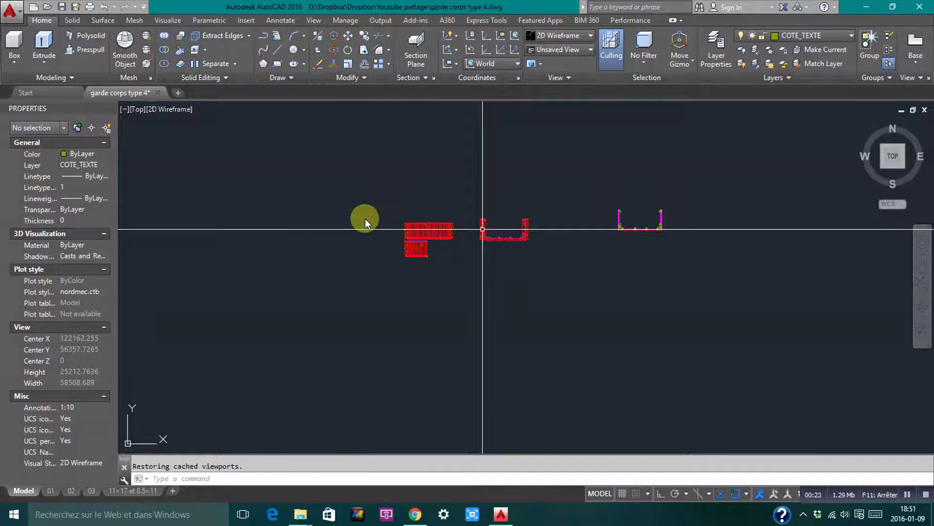
{"action": "scroll", "coordinate": [360, 236], "scroll_direction": "up", "scroll_amount": 4}
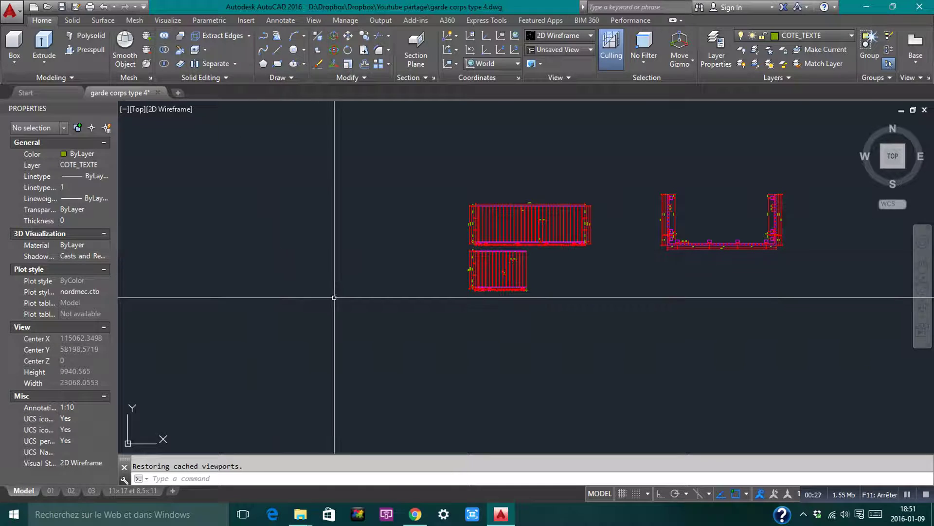
{"action": "scroll", "coordinate": [410, 255], "scroll_direction": "down", "scroll_amount": 2}
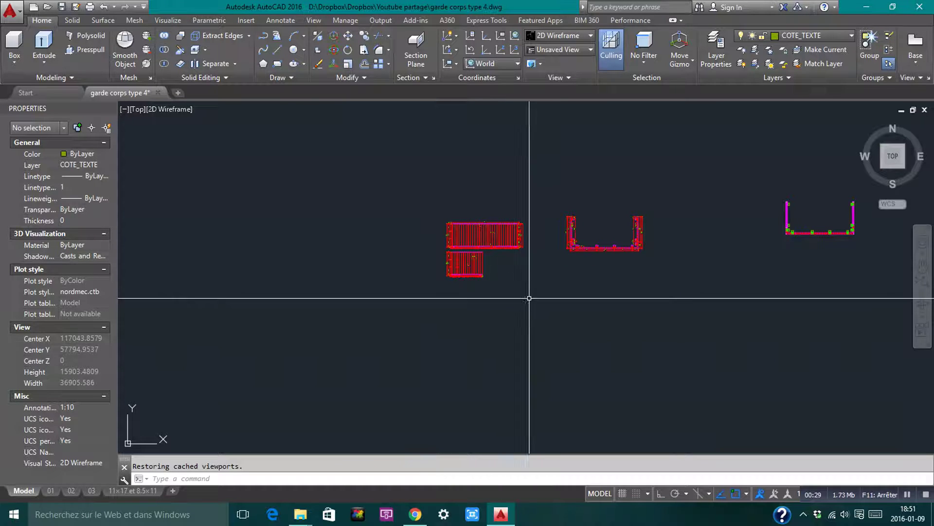
{"action": "scroll", "coordinate": [457, 319], "scroll_direction": "down", "scroll_amount": 2}
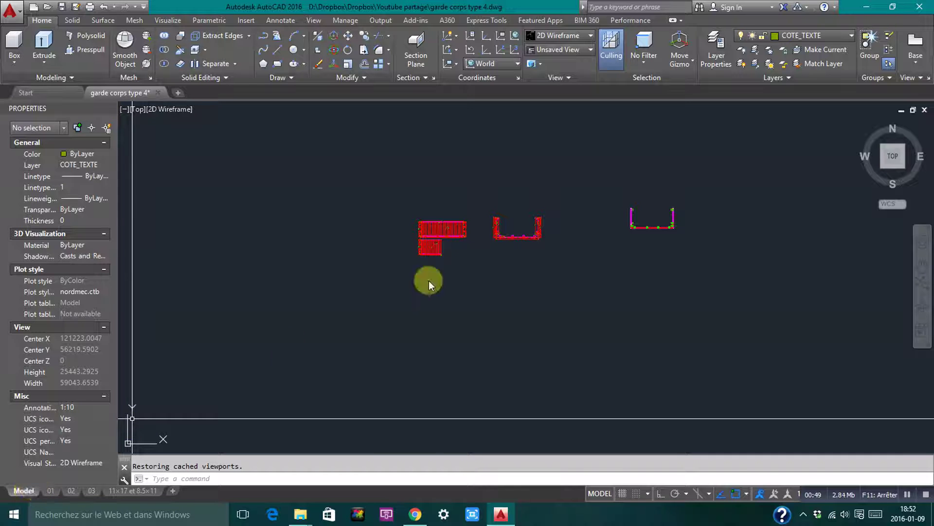
{"action": "scroll", "coordinate": [428, 278], "scroll_direction": "up", "scroll_amount": 8}
{"action": "scroll", "coordinate": [487, 244], "scroll_direction": "down", "scroll_amount": 2}
{"action": "middle_click_drag", "start_coordinate": [496, 243], "coordinate": [315, 258]}
{"action": "scroll", "coordinate": [531, 228], "scroll_direction": "down", "scroll_amount": 4}
{"action": "middle_click_drag", "start_coordinate": [735, 214], "coordinate": [559, 234]}
{"action": "scroll", "coordinate": [631, 218], "scroll_direction": "up", "scroll_amount": 2}
{"action": "scroll", "coordinate": [630, 218], "scroll_direction": "up", "scroll_amount": 6}
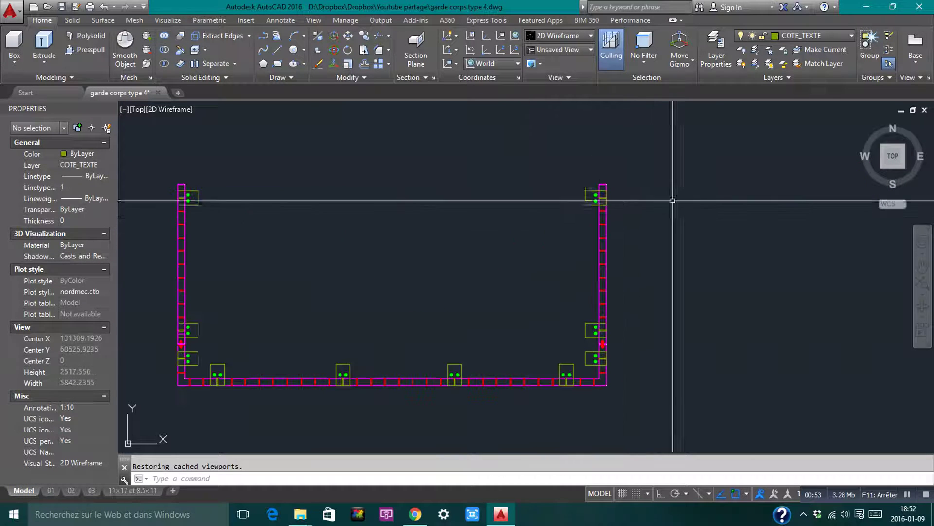
{"action": "scroll", "coordinate": [677, 205], "scroll_direction": "down", "scroll_amount": 8}
{"action": "middle_click_drag", "start_coordinate": [395, 251], "coordinate": [467, 273]}
{"action": "scroll", "coordinate": [403, 296], "scroll_direction": "up", "scroll_amount": 2}
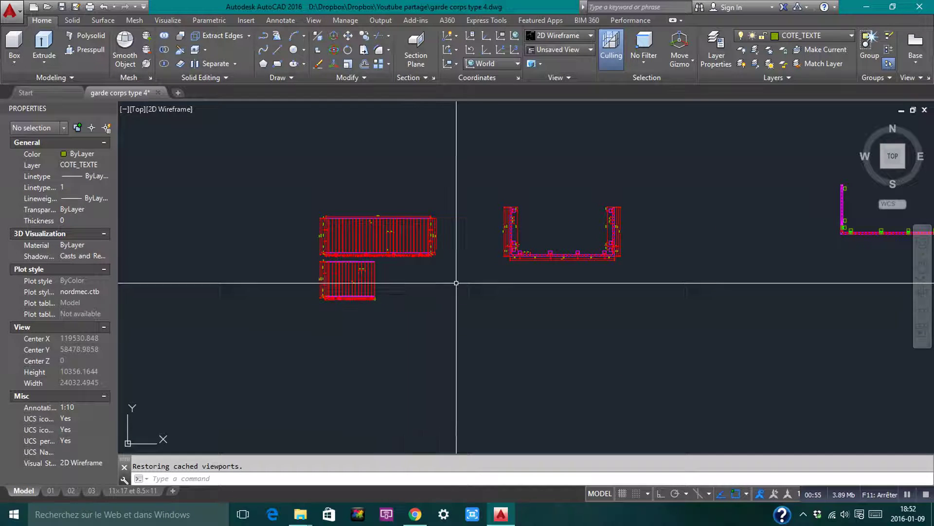
Step: Review the finished layouts 01, 02 and 03 with their railing views and title blocks
{"action": "left_click", "coordinate": [49, 491]}
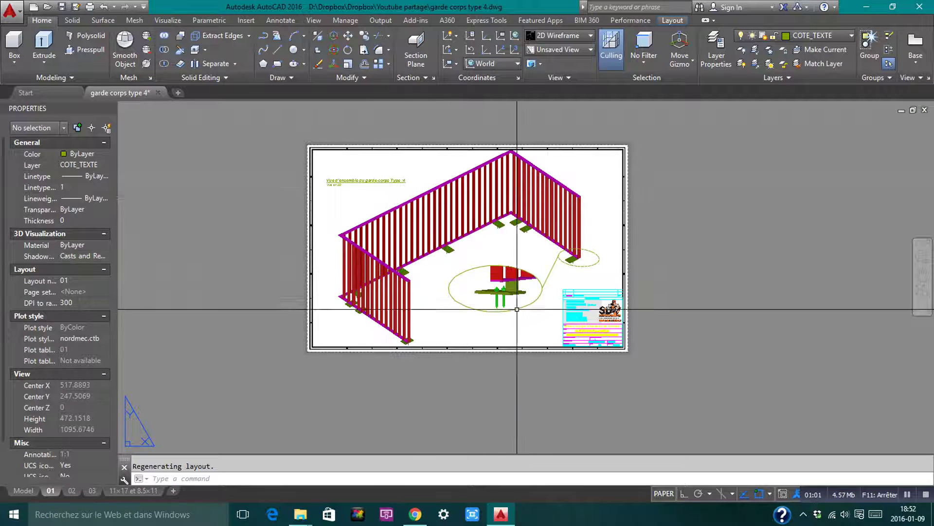
{"action": "scroll", "coordinate": [461, 237], "scroll_direction": "up", "scroll_amount": 2}
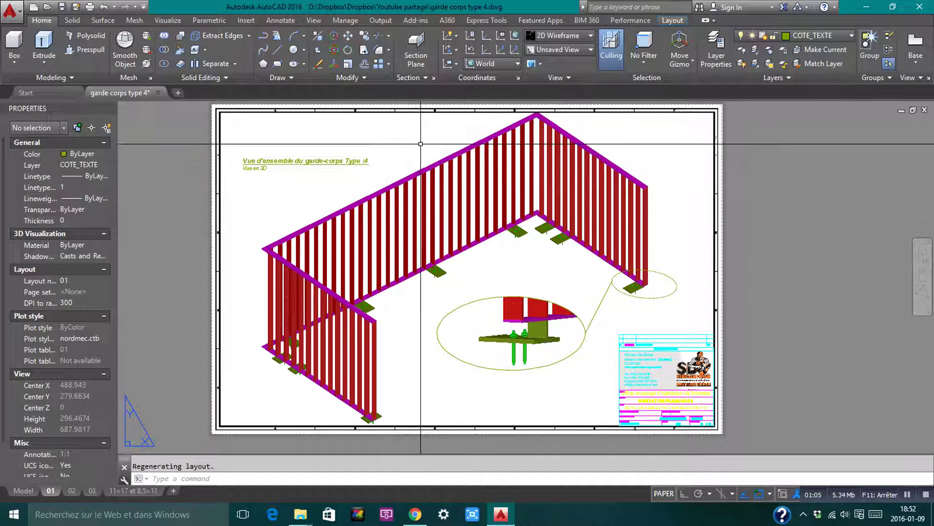
{"action": "left_click", "coordinate": [74, 490]}
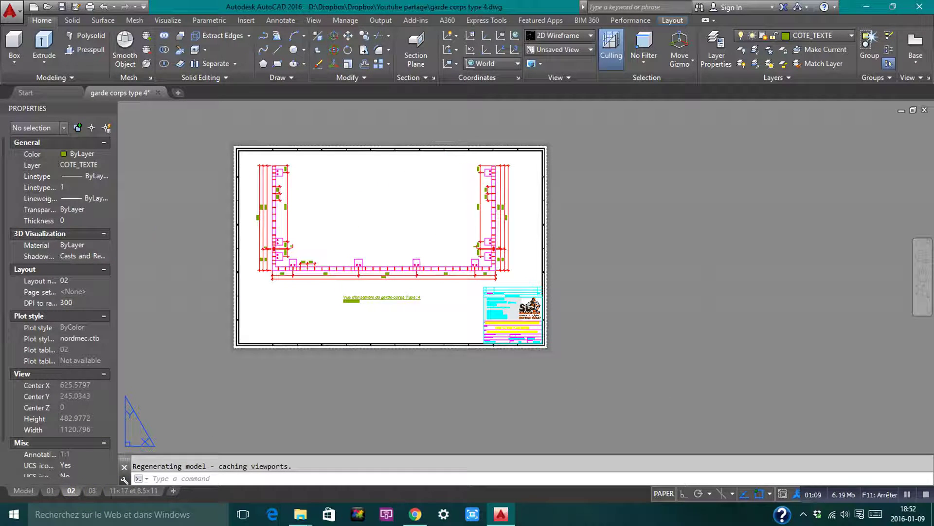
{"action": "left_click", "coordinate": [172, 240]}
{"action": "left_click", "coordinate": [196, 242]}
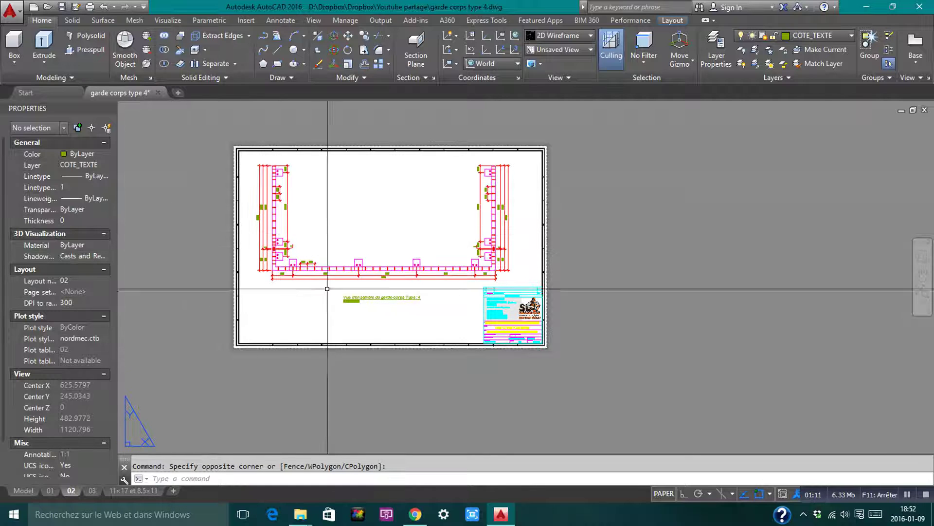
{"action": "left_click", "coordinate": [93, 490]}
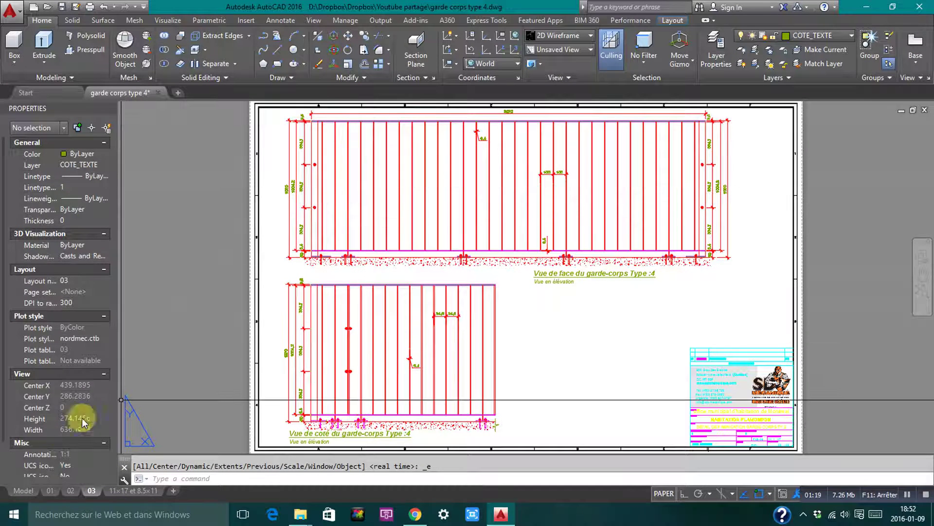
Step: Examine the title block frames and their sheet dimensions on the "11×17 et 8.5×11" layout
{"action": "left_click", "coordinate": [135, 491]}
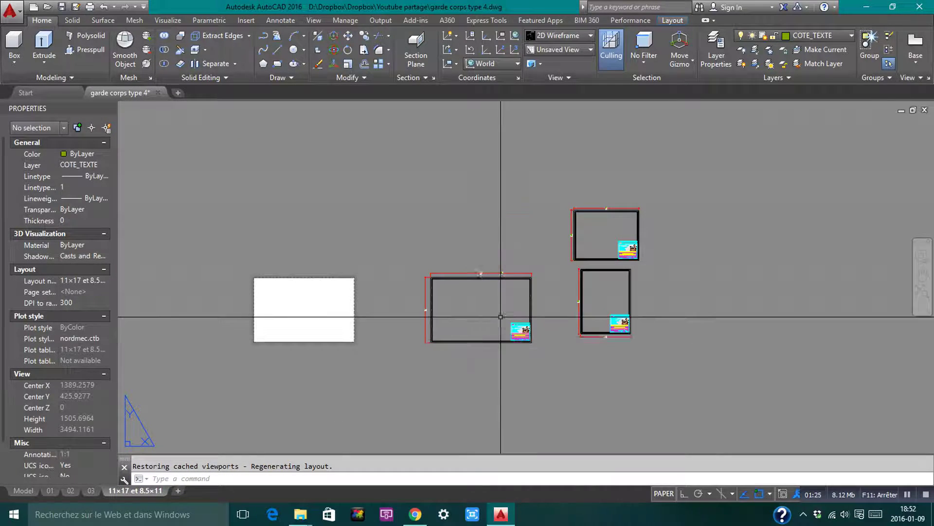
{"action": "scroll", "coordinate": [501, 316], "scroll_direction": "up", "scroll_amount": 12}
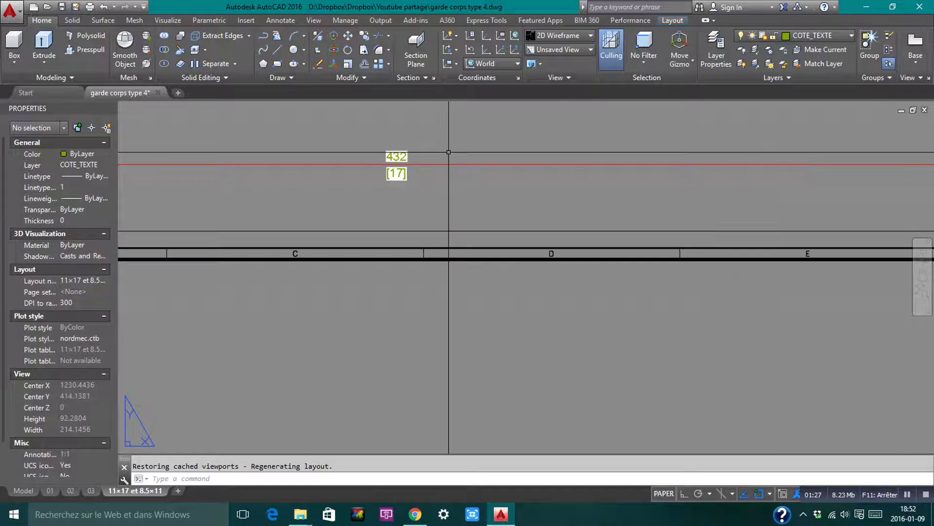
{"action": "scroll", "coordinate": [407, 161], "scroll_direction": "down", "scroll_amount": 8}
{"action": "middle_click_drag", "start_coordinate": [582, 206], "coordinate": [348, 294]}
{"action": "scroll", "coordinate": [457, 350], "scroll_direction": "up", "scroll_amount": 6}
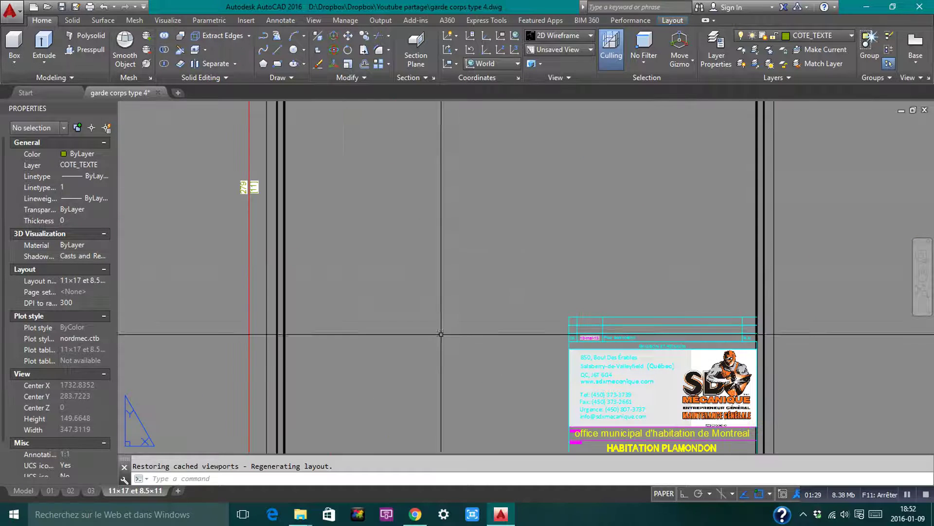
{"action": "scroll", "coordinate": [441, 333], "scroll_direction": "down", "scroll_amount": 6}
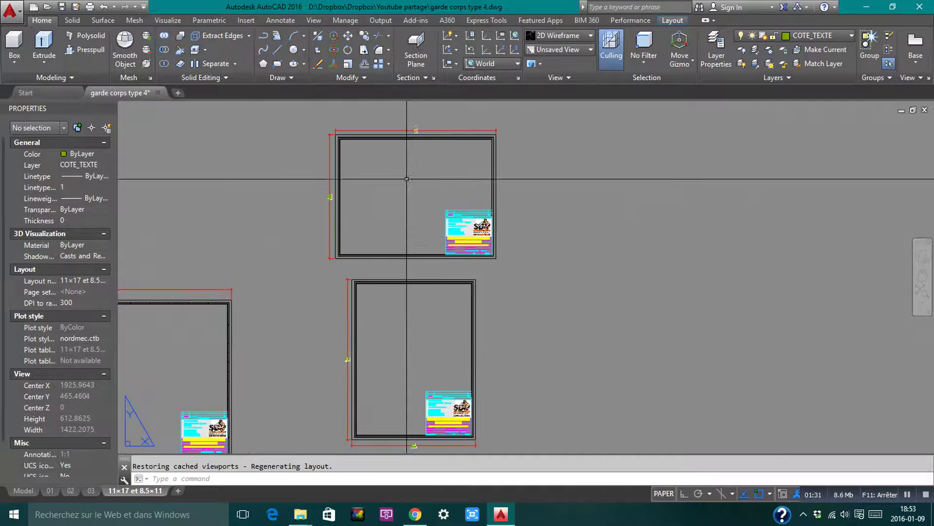
{"action": "scroll", "coordinate": [392, 152], "scroll_direction": "up", "scroll_amount": 4}
{"action": "scroll", "coordinate": [472, 142], "scroll_direction": "down", "scroll_amount": 4}
{"action": "middle_click_drag", "start_coordinate": [372, 263], "coordinate": [534, 253]}
{"action": "scroll", "coordinate": [519, 213], "scroll_direction": "down", "scroll_amount": 4}
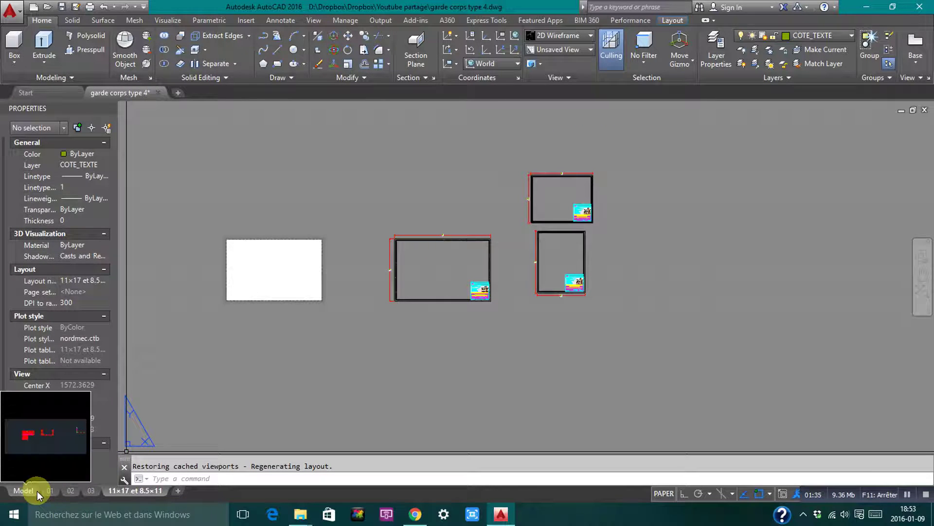
Step: Create a new layout, open it and delete its default viewport
{"action": "left_click", "coordinate": [179, 493]}
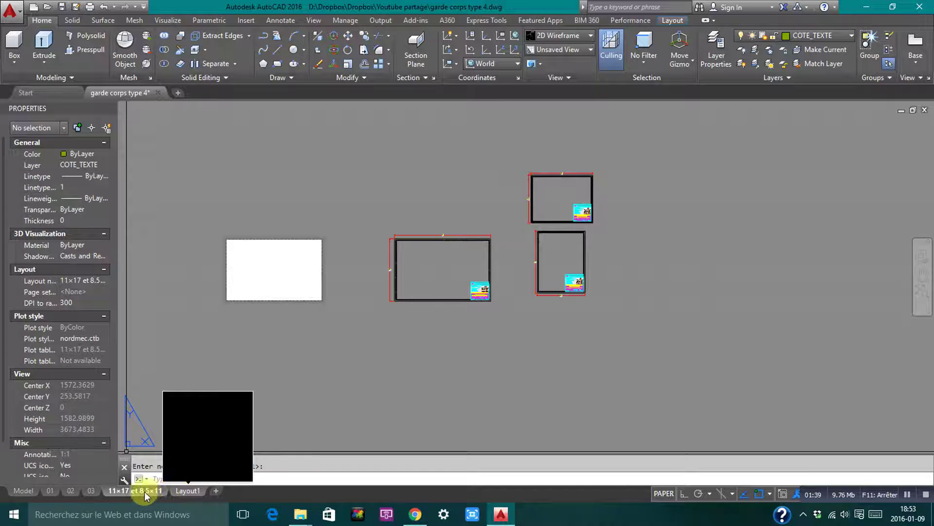
{"action": "left_click", "coordinate": [190, 493]}
{"action": "left_click", "coordinate": [440, 146]}
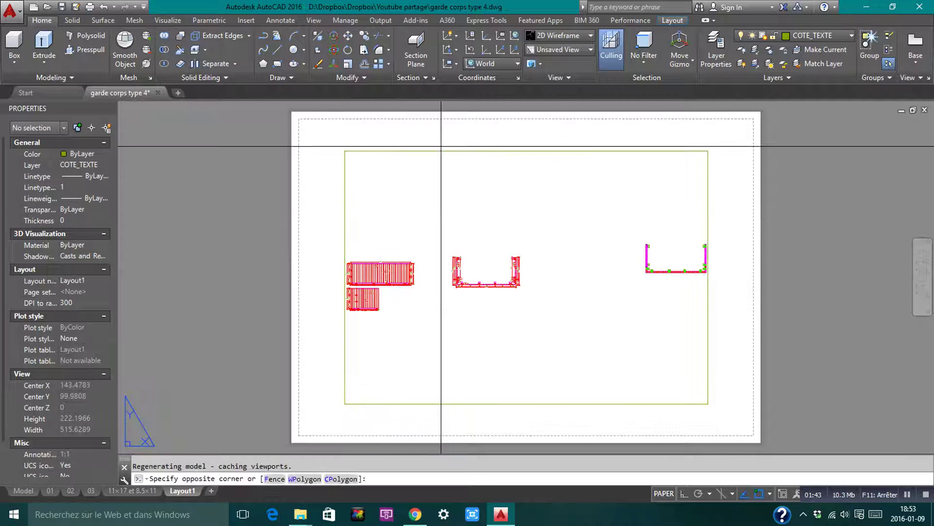
{"action": "left_click", "coordinate": [388, 204]}
{"action": "key", "text": "Delete"}
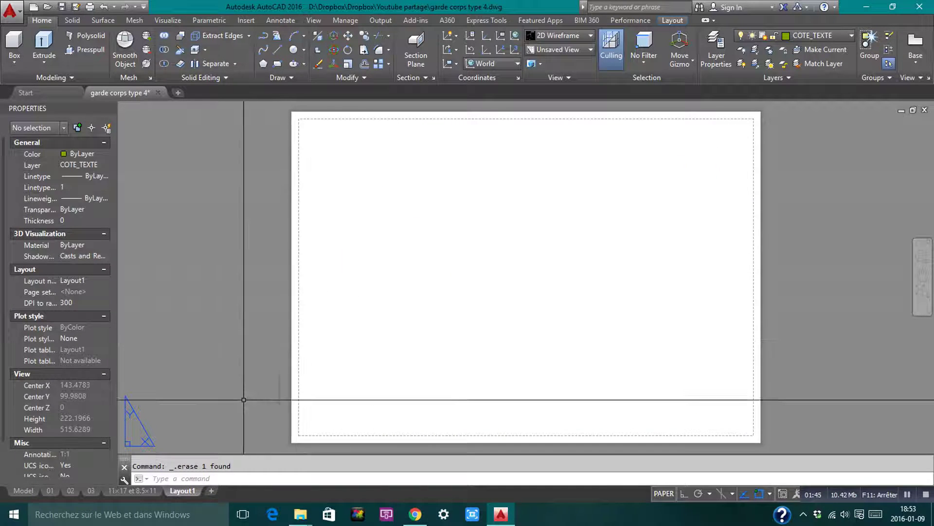
Step: Modify the page setup of Layout1 to use the DWG To PDF.pc3 plotter
{"action": "right_click", "coordinate": [187, 491]}
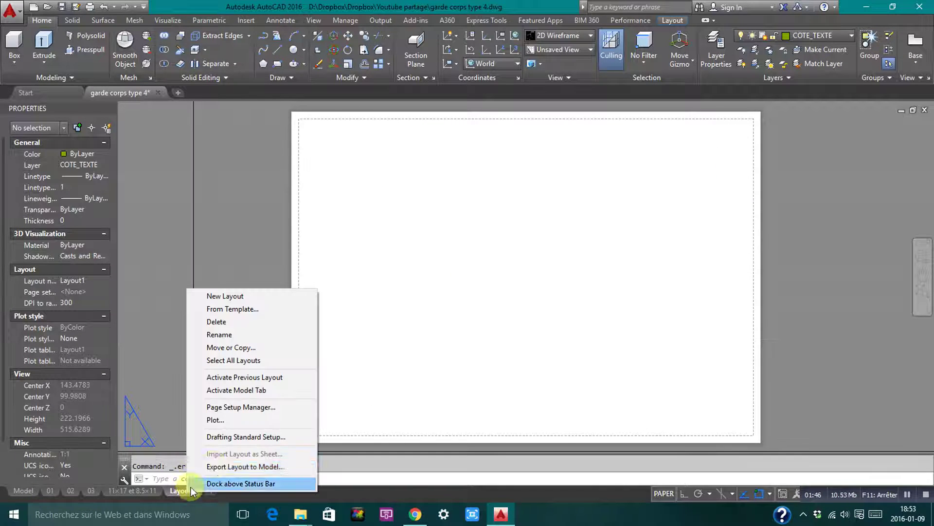
{"action": "left_click", "coordinate": [235, 408]}
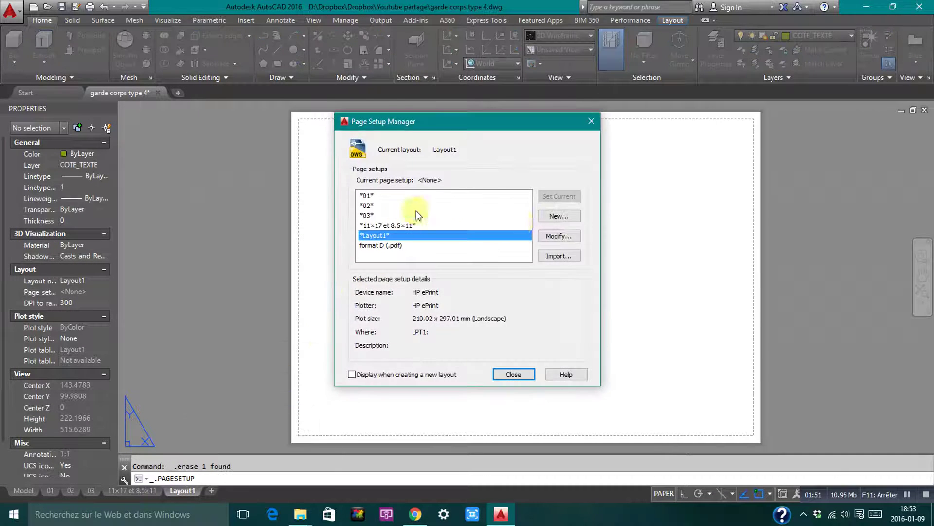
{"action": "left_click", "coordinate": [558, 234]}
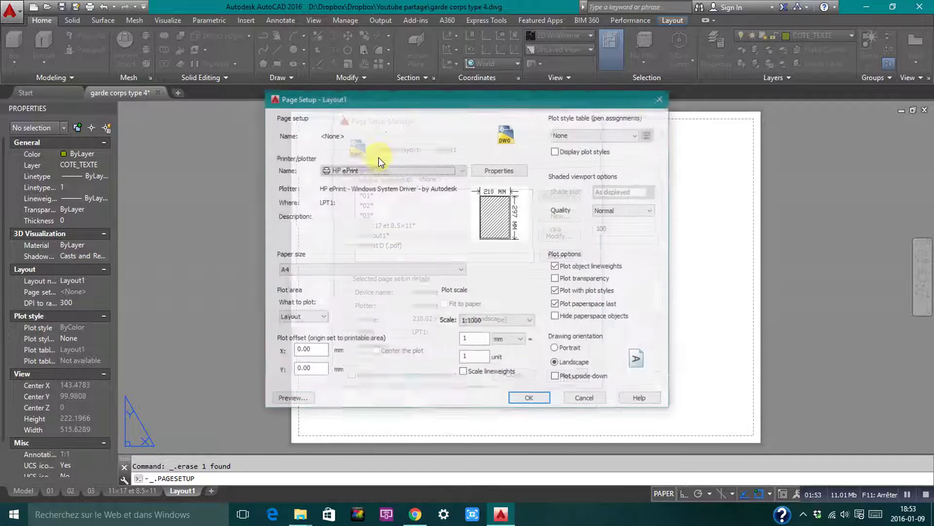
{"action": "left_click", "coordinate": [368, 171]}
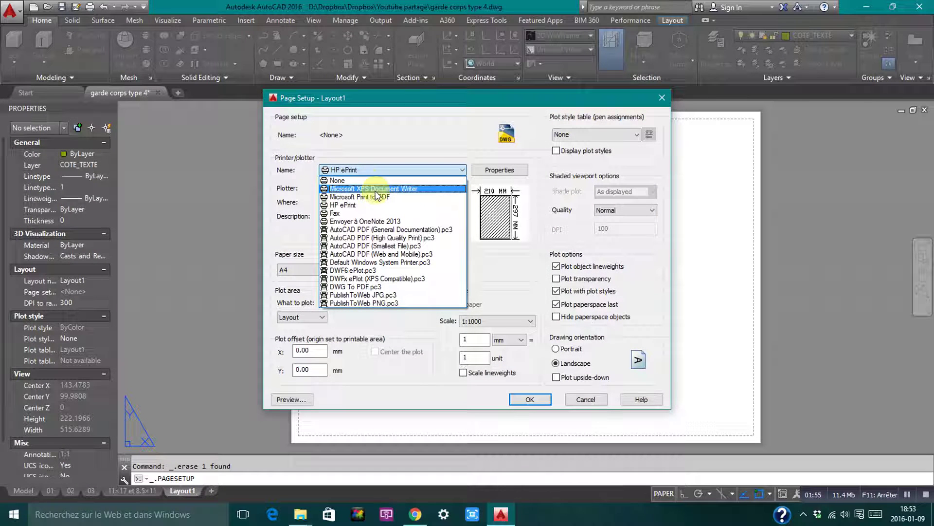
{"action": "left_click", "coordinate": [362, 287]}
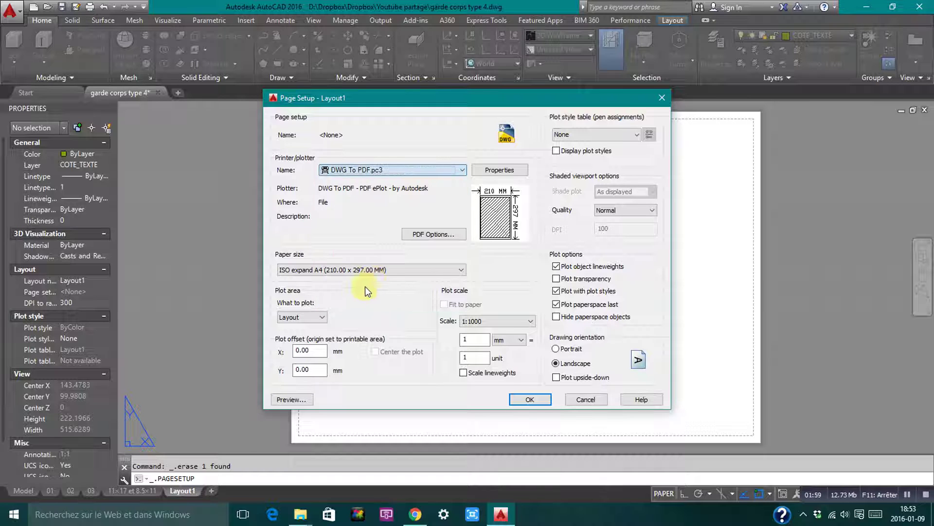
Step: Set the paper size to ANSI full bleed B (17.00 x 11.00 Inches) and apply the page setup
{"action": "left_click", "coordinate": [350, 271]}
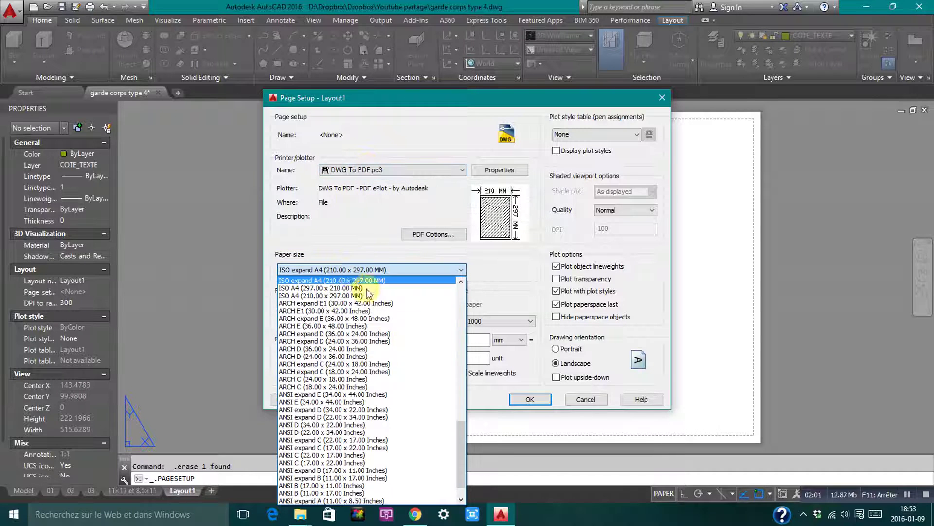
{"action": "scroll", "coordinate": [458, 437], "scroll_direction": "down", "scroll_amount": 1}
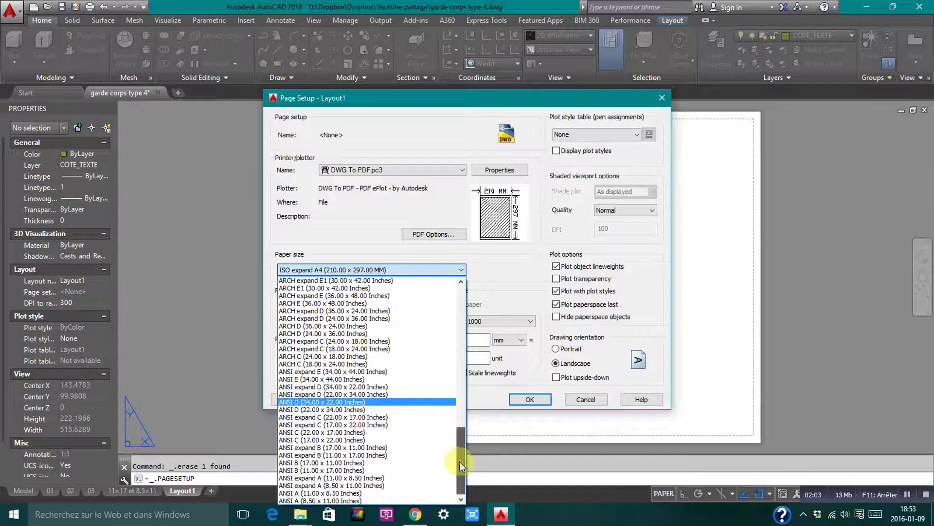
{"action": "scroll", "coordinate": [459, 461], "scroll_direction": "up", "scroll_amount": 3}
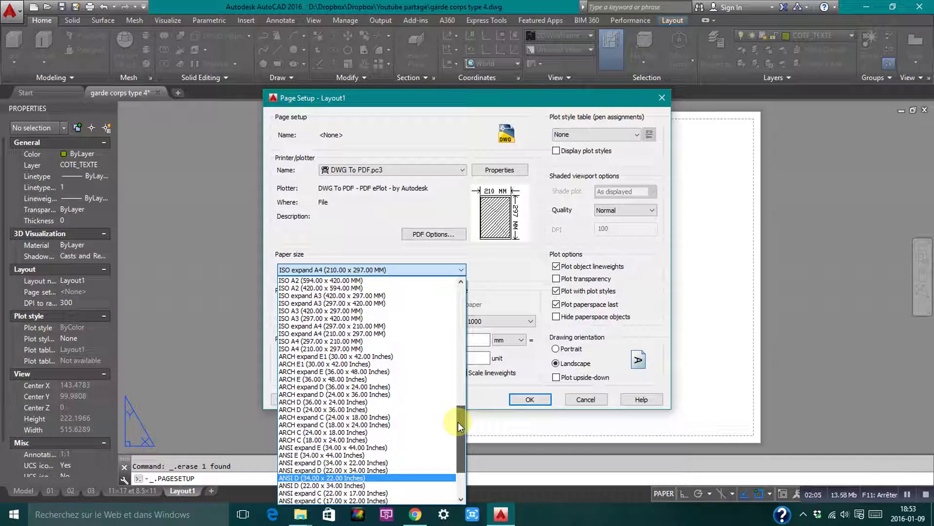
{"action": "left_click_drag", "start_coordinate": [457, 422], "coordinate": [460, 411]}
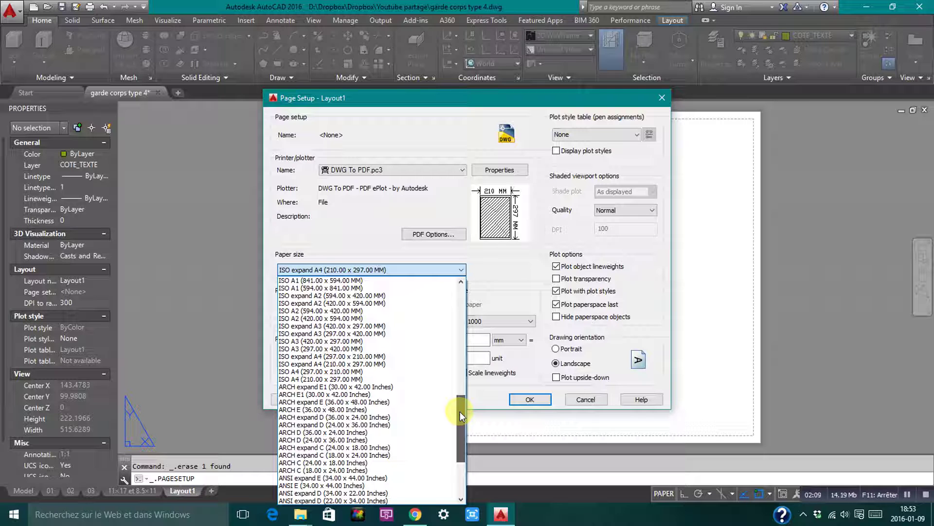
{"action": "left_click_drag", "start_coordinate": [460, 411], "coordinate": [463, 352]}
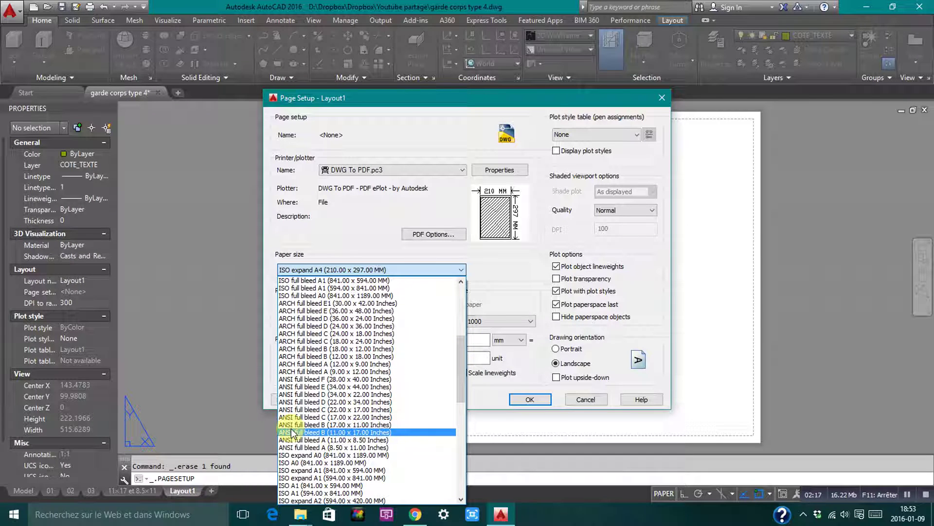
{"action": "left_click", "coordinate": [365, 425]}
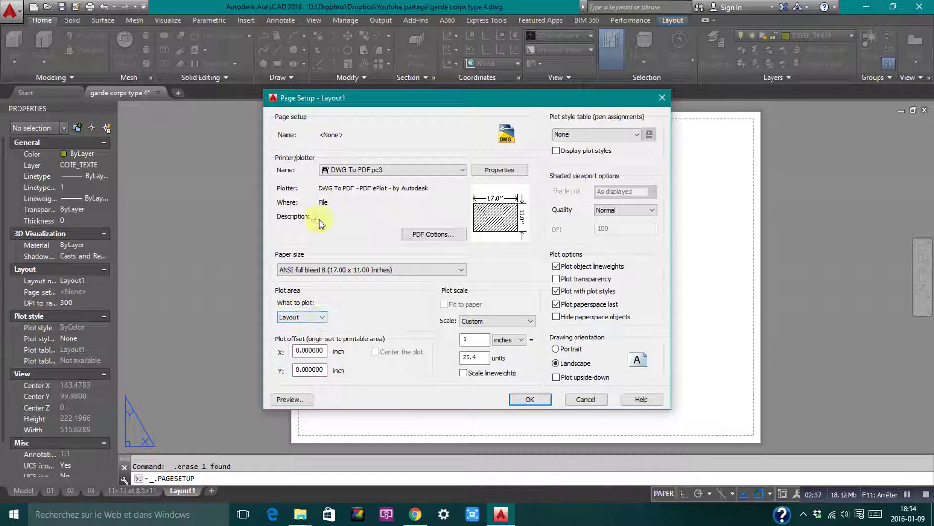
{"action": "left_click", "coordinate": [528, 398]}
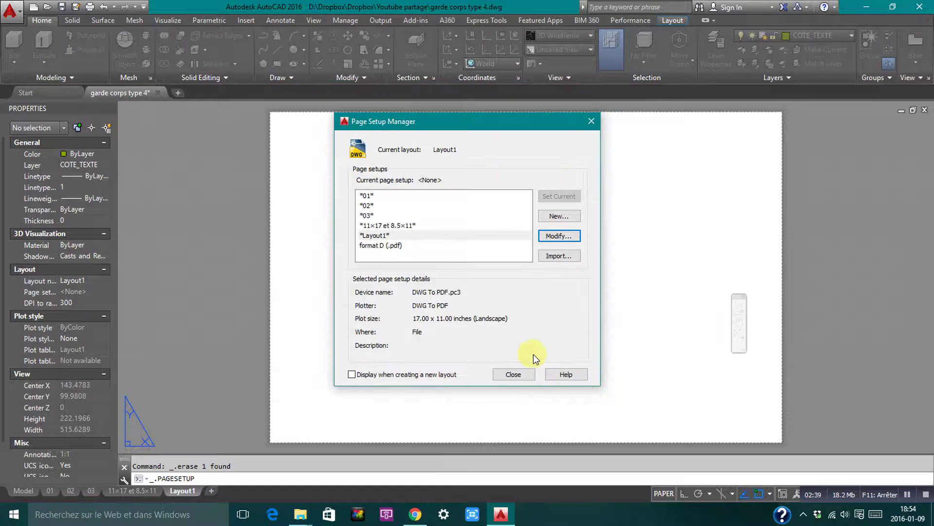
{"action": "left_click", "coordinate": [513, 374]}
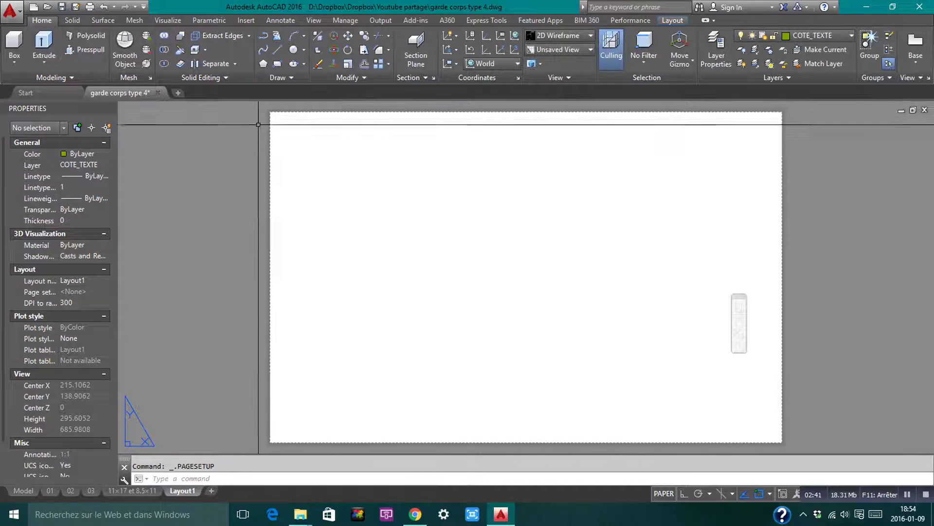
{"action": "scroll", "coordinate": [275, 119], "scroll_direction": "up", "scroll_amount": 3}
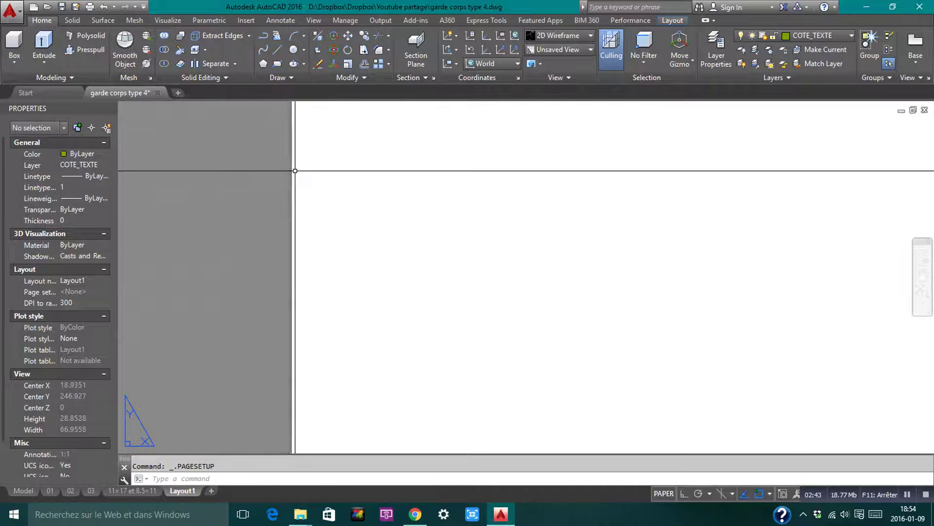
{"action": "scroll", "coordinate": [295, 170], "scroll_direction": "down", "scroll_amount": 4}
{"action": "scroll", "coordinate": [296, 171], "scroll_direction": "down", "scroll_amount": 4}
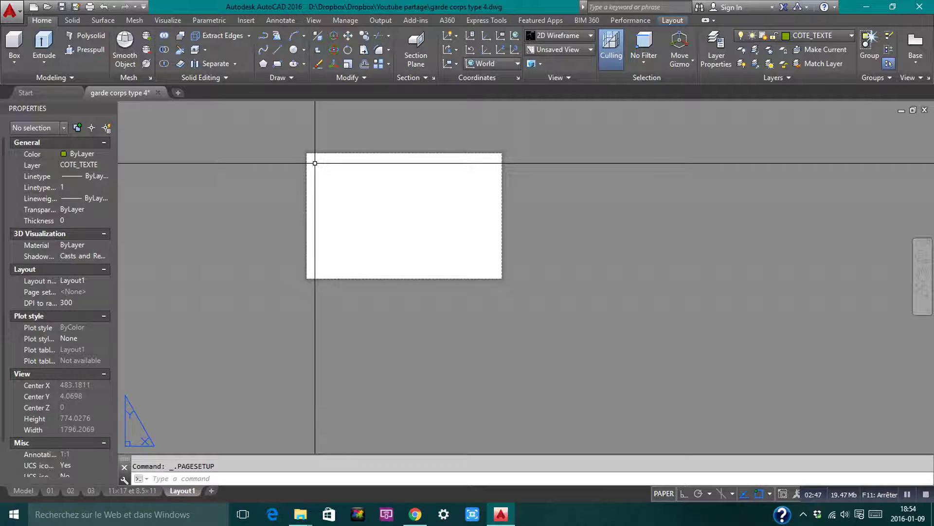
{"action": "mouse_move", "coordinate": [124, 492]}
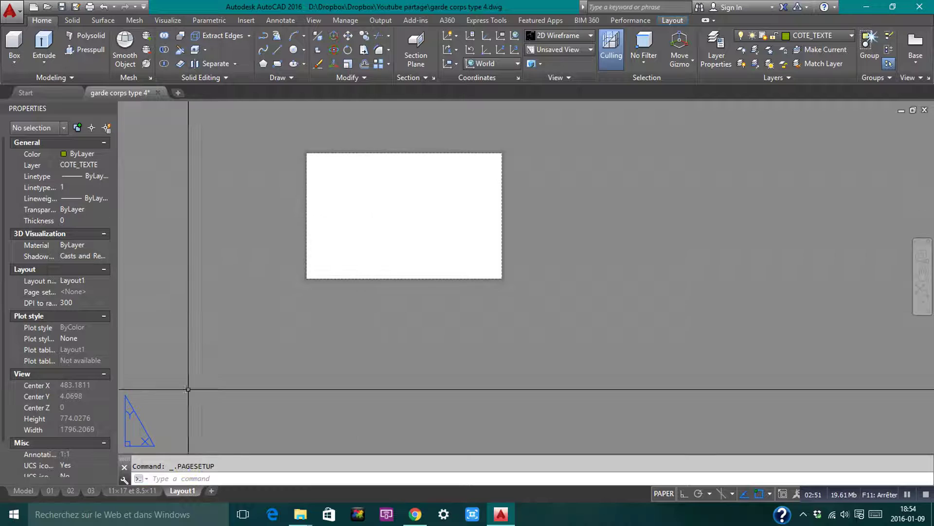
Step: Copy the 11×17 frame and its title block from the "11×17 et 8.5×11" layout, using a base point inside the frame
{"action": "left_click", "coordinate": [154, 490]}
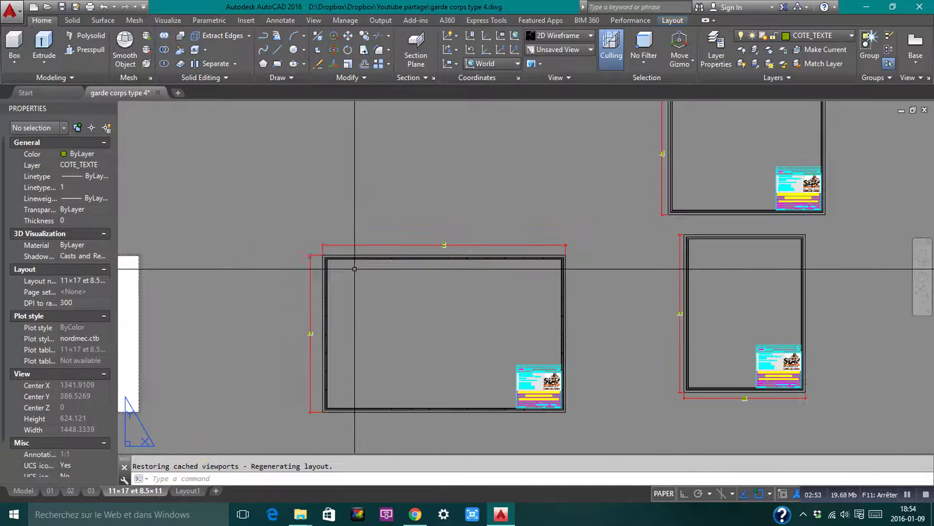
{"action": "scroll", "coordinate": [340, 266], "scroll_direction": "up", "scroll_amount": 6}
{"action": "left_click", "coordinate": [265, 205]}
{"action": "scroll", "coordinate": [301, 174], "scroll_direction": "down", "scroll_amount": 8}
{"action": "left_click", "coordinate": [497, 310]}
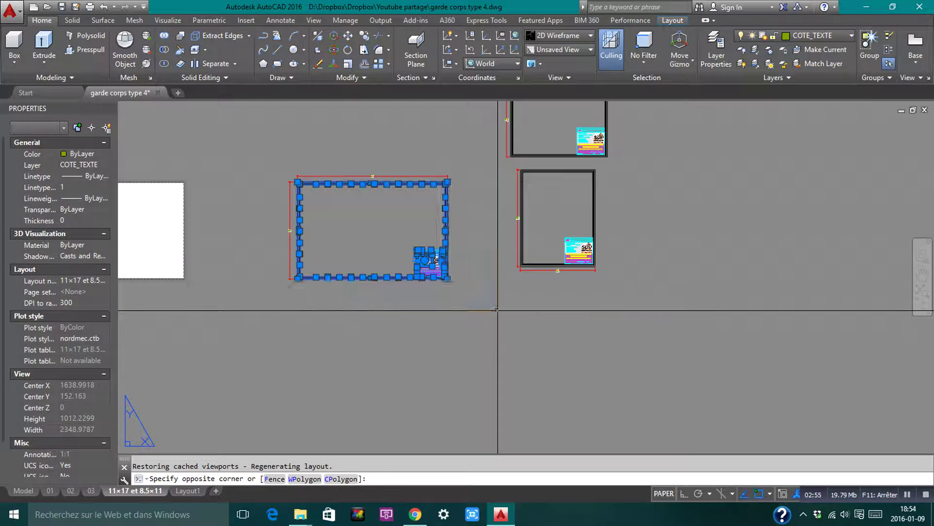
{"action": "key", "text": "ctrl+shift+c"}
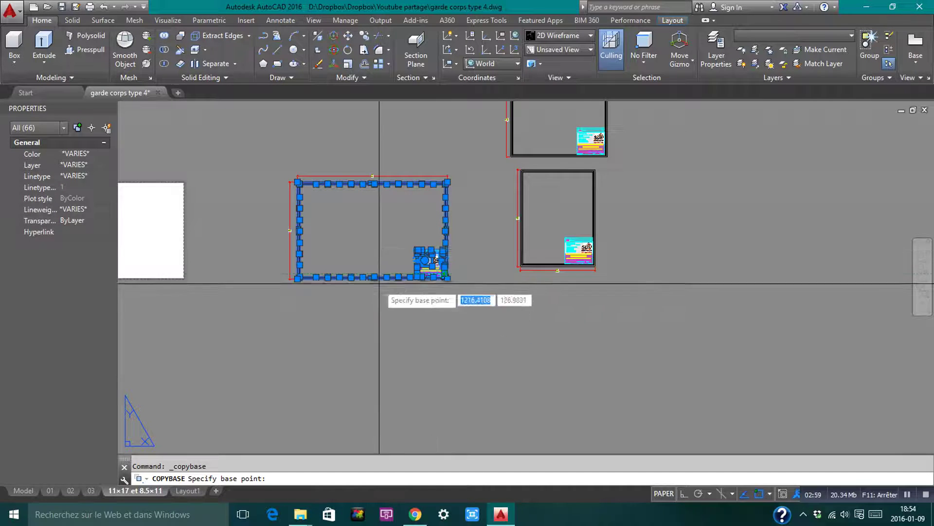
{"action": "left_click", "coordinate": [365, 229]}
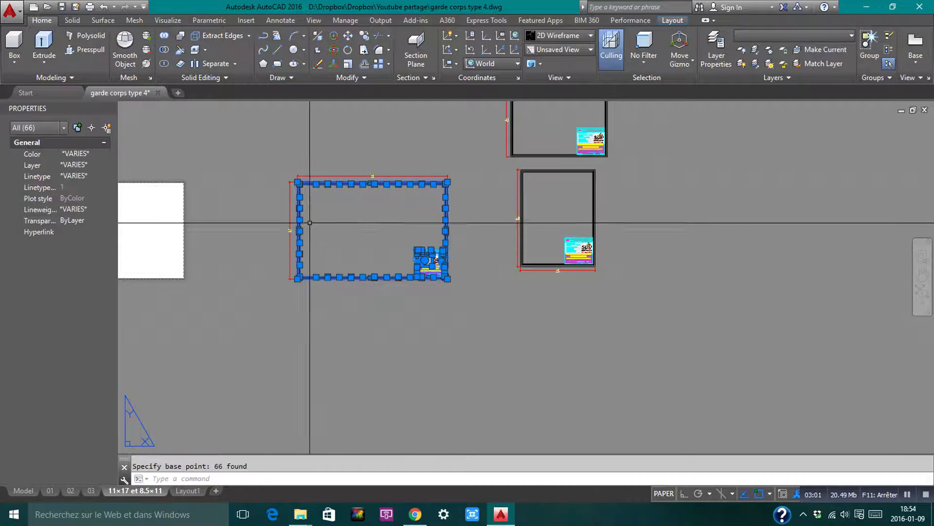
Step: Paste the copied 11×17 frame and title block into Layout1 near the sheet
{"action": "left_click", "coordinate": [185, 490]}
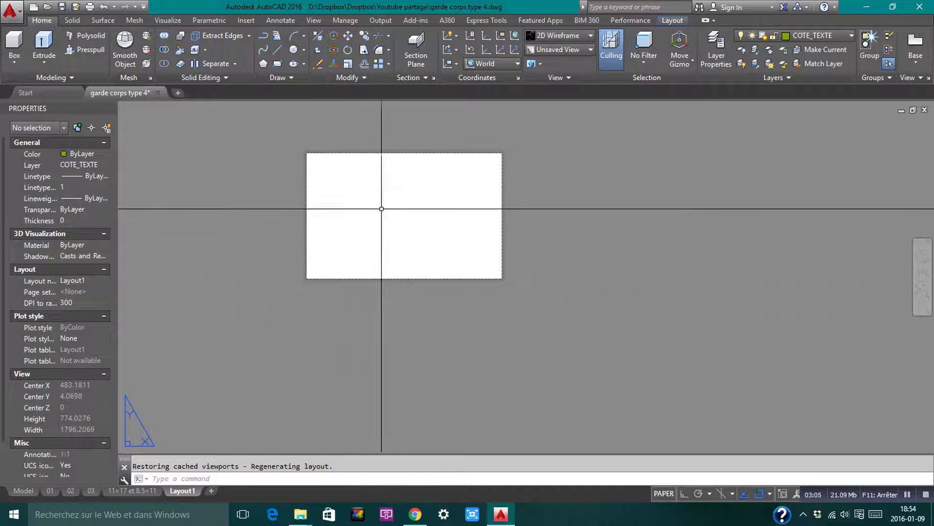
{"action": "left_click", "coordinate": [409, 250]}
{"action": "key", "text": "ctrl+v"}
{"action": "left_click", "coordinate": [440, 254]}
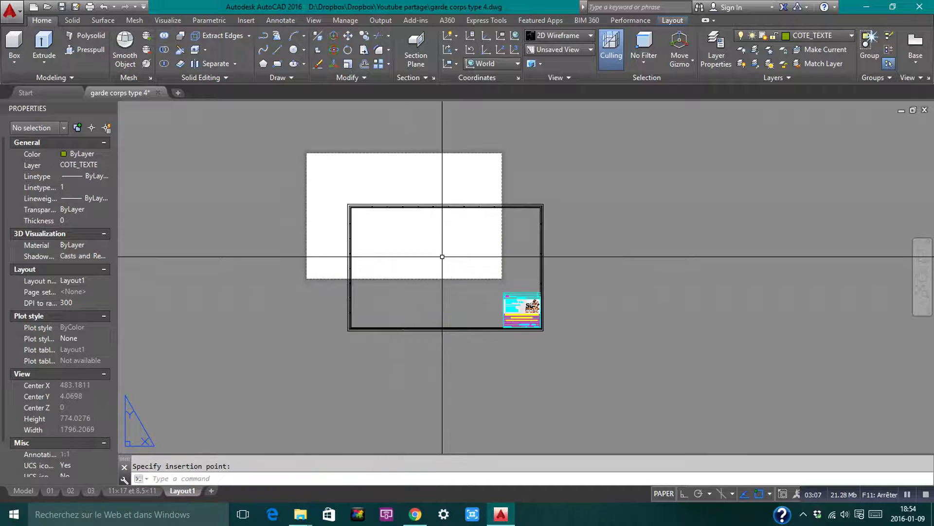
Step: Move the whole pasted frame by its outer lower-left corner onto the lower-left corner of the Layout1 sheet
{"action": "left_click", "coordinate": [337, 191]}
{"action": "left_click", "coordinate": [624, 359]}
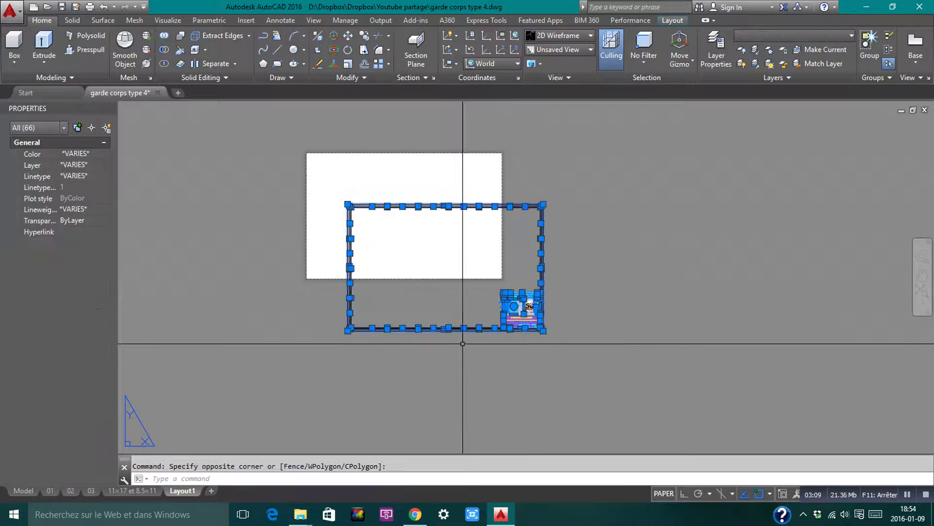
{"action": "type", "text": "m"}
{"action": "key", "text": "Return"}
{"action": "scroll", "coordinate": [345, 340], "scroll_direction": "up", "scroll_amount": 4}
{"action": "scroll", "coordinate": [367, 330], "scroll_direction": "up", "scroll_amount": 6}
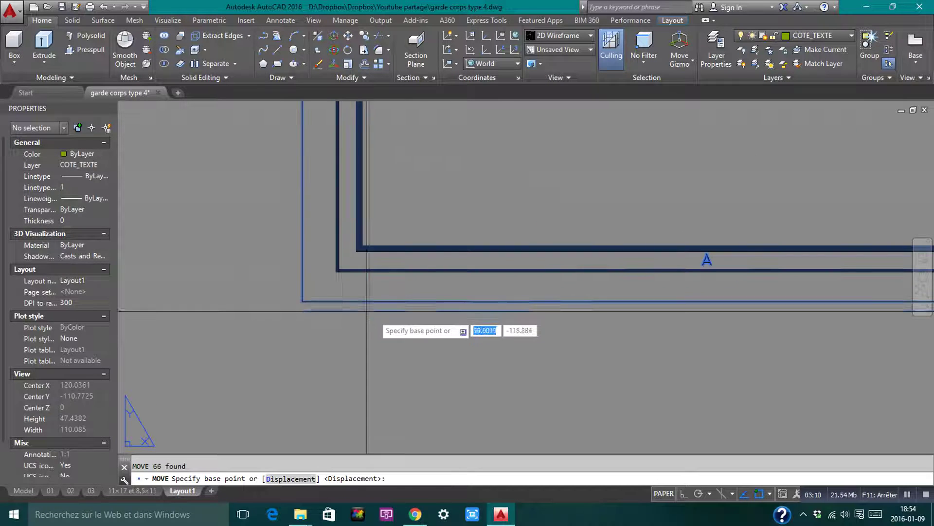
{"action": "left_click", "coordinate": [313, 300]}
{"action": "scroll", "coordinate": [435, 326], "scroll_direction": "down", "scroll_amount": 6}
{"action": "scroll", "coordinate": [399, 215], "scroll_direction": "up", "scroll_amount": 6}
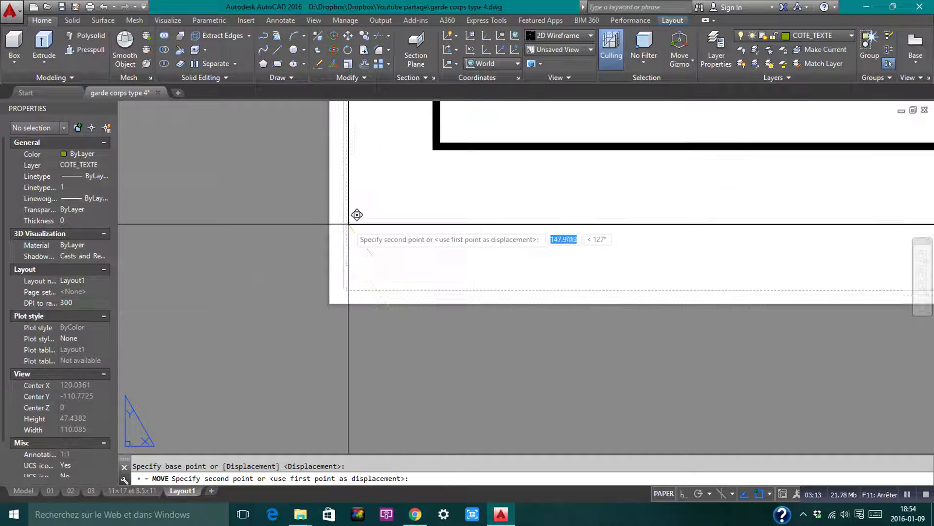
{"action": "scroll", "coordinate": [316, 360], "scroll_direction": "up", "scroll_amount": 10}
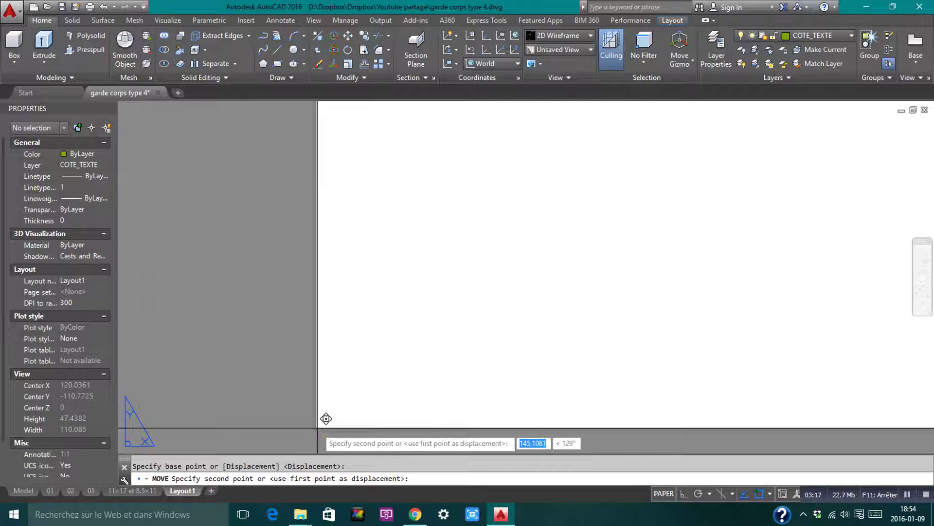
{"action": "left_click", "coordinate": [317, 428]}
{"action": "scroll", "coordinate": [313, 281], "scroll_direction": "down", "scroll_amount": 12}
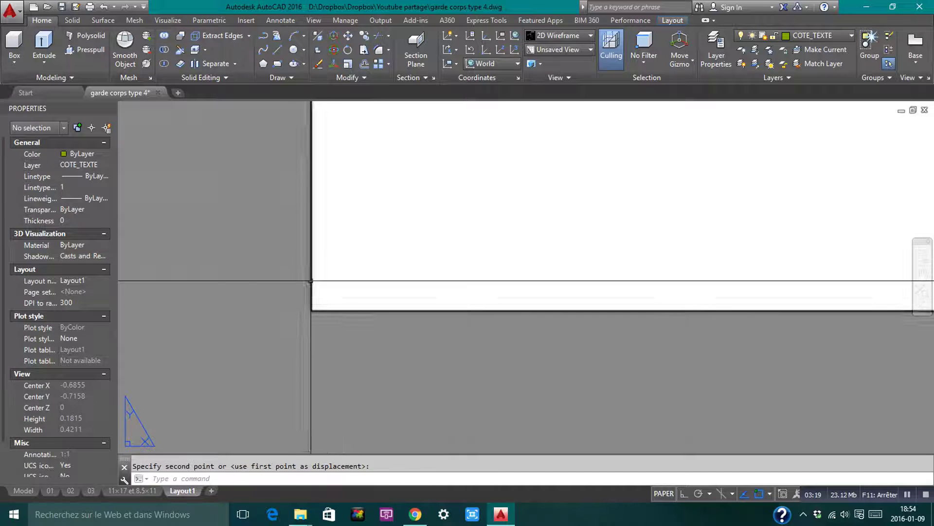
Step: Examine how the frame lines up with the sheet edges and the dashed printable area at the sheet's corners
{"action": "middle_click_drag", "start_coordinate": [425, 229], "coordinate": [424, 260]}
{"action": "scroll", "coordinate": [424, 260], "scroll_direction": "down", "scroll_amount": 5}
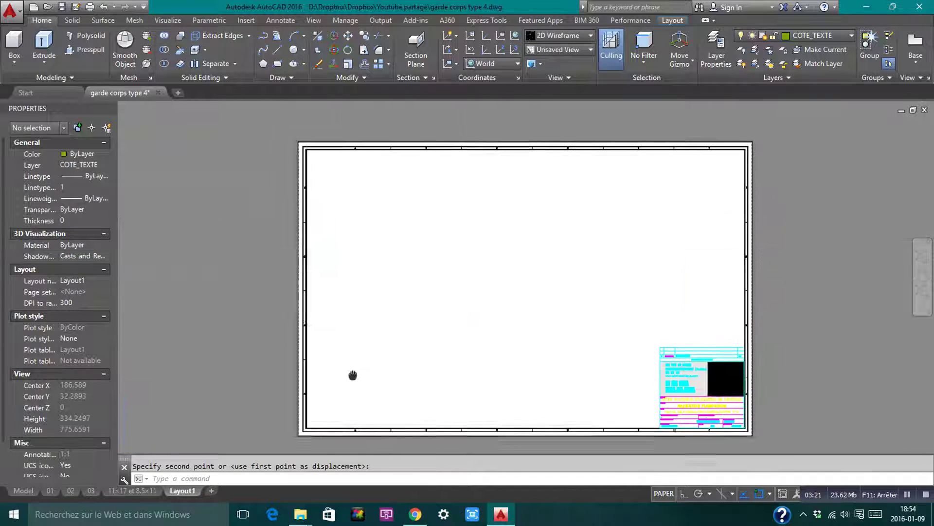
{"action": "scroll", "coordinate": [326, 183], "scroll_direction": "up", "scroll_amount": 6}
{"action": "scroll", "coordinate": [327, 183], "scroll_direction": "up", "scroll_amount": 10}
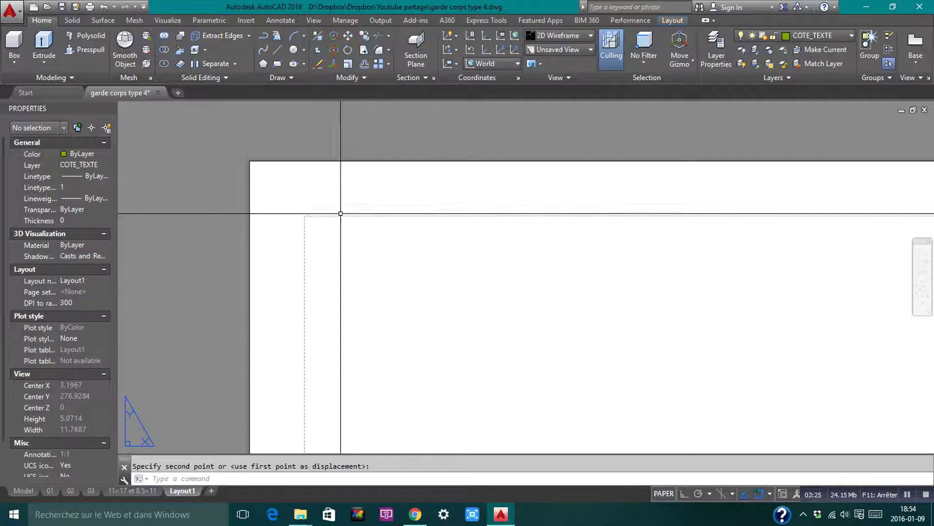
{"action": "scroll", "coordinate": [338, 211], "scroll_direction": "down", "scroll_amount": 3}
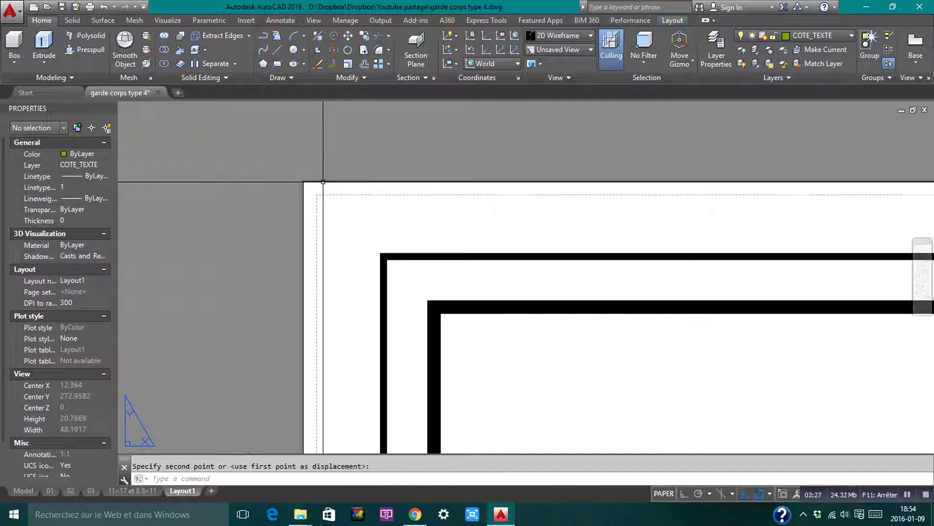
{"action": "scroll", "coordinate": [340, 211], "scroll_direction": "up", "scroll_amount": 3}
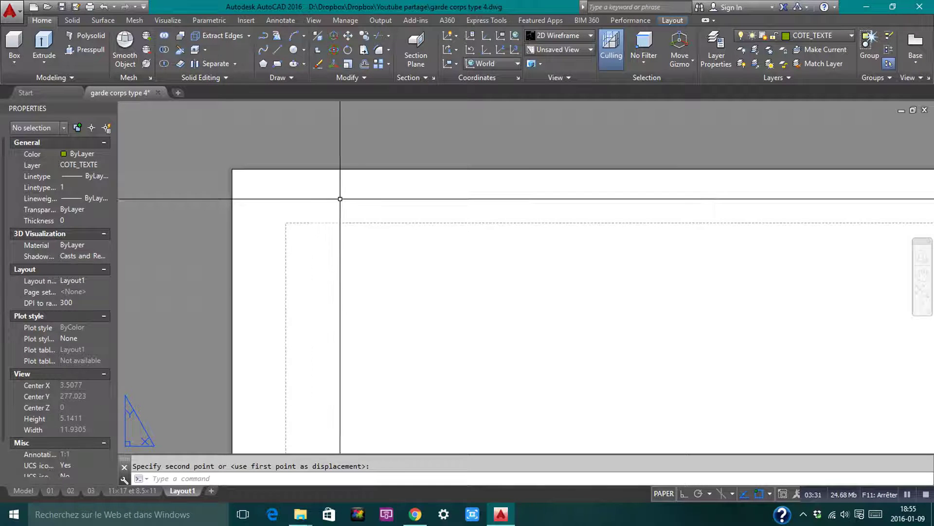
{"action": "scroll", "coordinate": [340, 198], "scroll_direction": "down", "scroll_amount": 5}
{"action": "scroll", "coordinate": [361, 176], "scroll_direction": "down", "scroll_amount": 13}
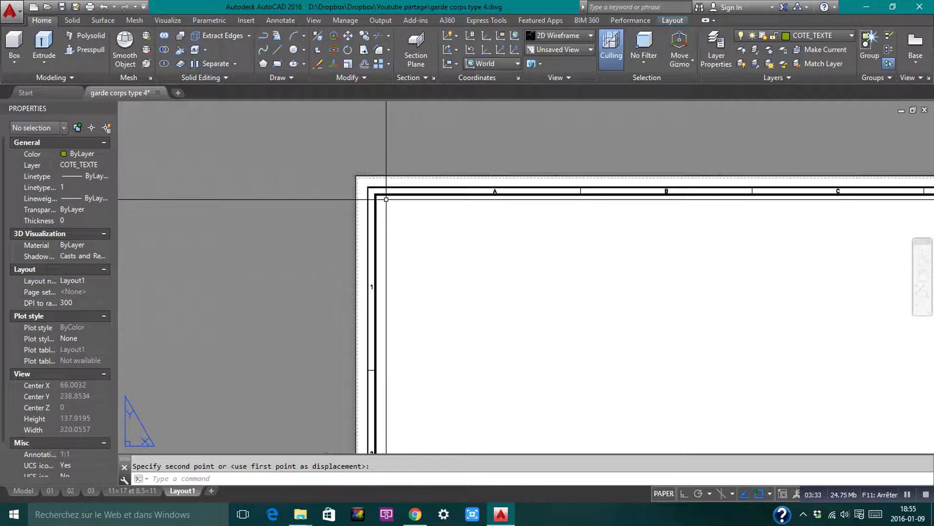
{"action": "scroll", "coordinate": [536, 219], "scroll_direction": "up", "scroll_amount": 4}
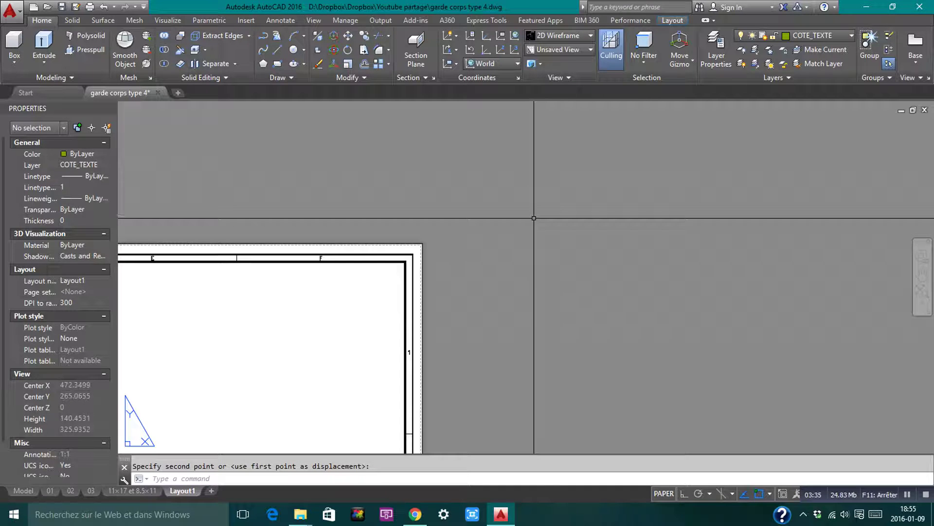
{"action": "scroll", "coordinate": [554, 201], "scroll_direction": "down", "scroll_amount": 2}
{"action": "middle_click_drag", "start_coordinate": [440, 298], "coordinate": [566, 225]}
{"action": "scroll", "coordinate": [571, 222], "scroll_direction": "down", "scroll_amount": 1}
{"action": "scroll", "coordinate": [493, 252], "scroll_direction": "down", "scroll_amount": 2}
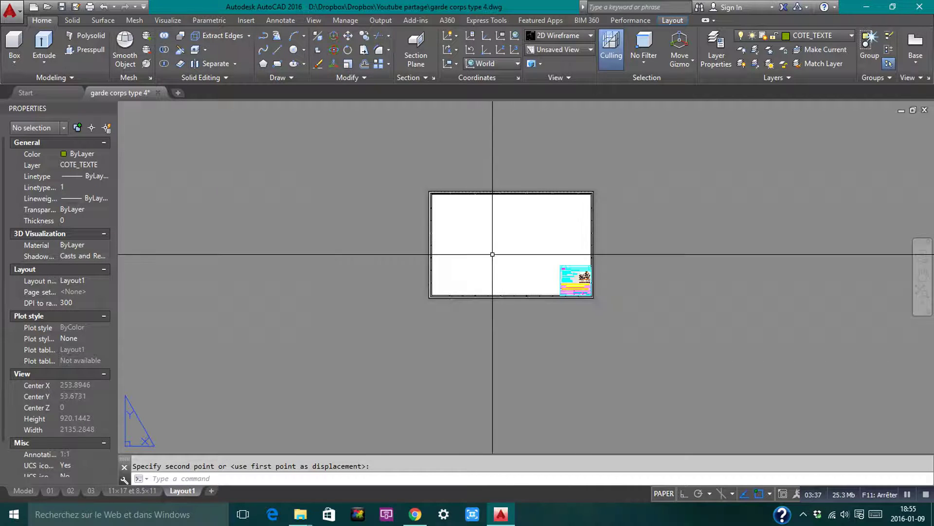
Step: Create a rectangular viewport spanning the inner border of the title block frame
{"action": "left_click", "coordinate": [671, 21]}
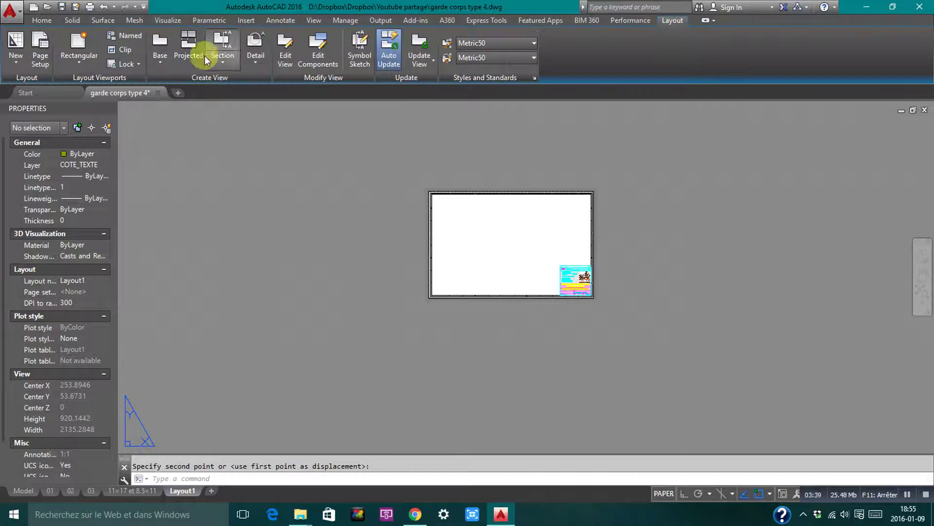
{"action": "left_click", "coordinate": [81, 48]}
{"action": "scroll", "coordinate": [536, 170], "scroll_direction": "up", "scroll_amount": 3}
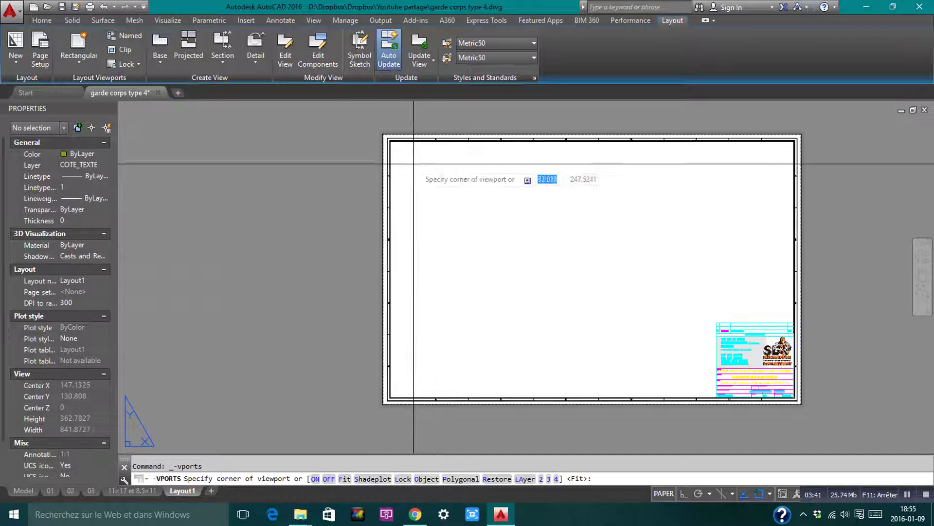
{"action": "left_click", "coordinate": [662, 268]}
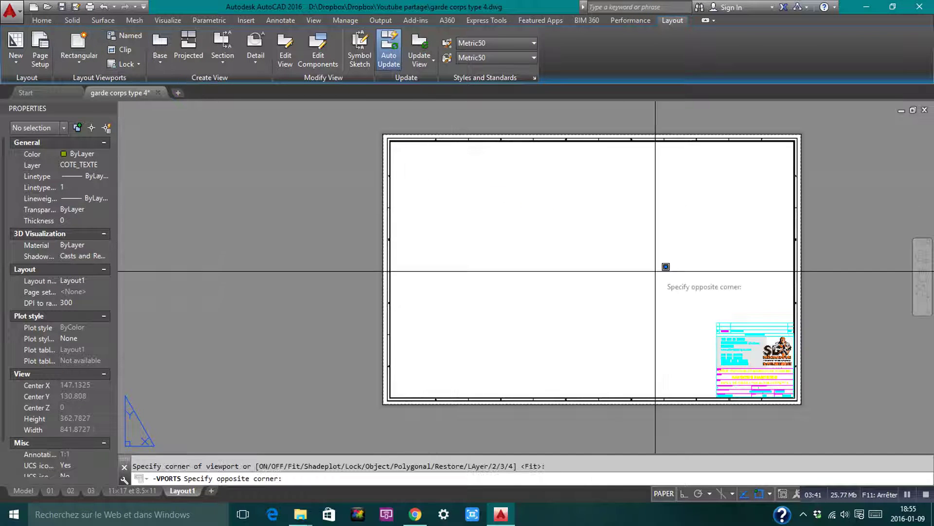
{"action": "left_click", "coordinate": [801, 398]}
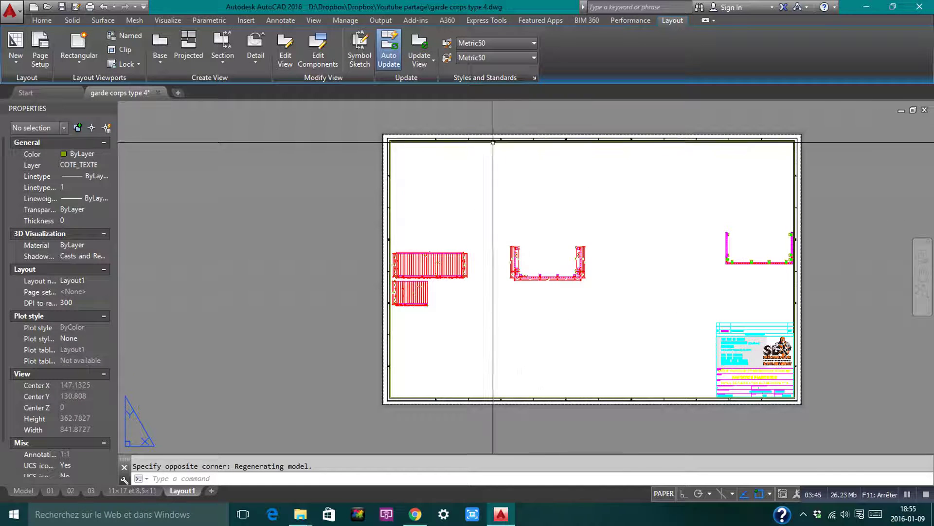
Step: Activate the new viewport and show the 3D railing in it from the NE isometric direction
{"action": "scroll", "coordinate": [385, 140], "scroll_direction": "up", "scroll_amount": 6}
{"action": "scroll", "coordinate": [494, 203], "scroll_direction": "down", "scroll_amount": 8}
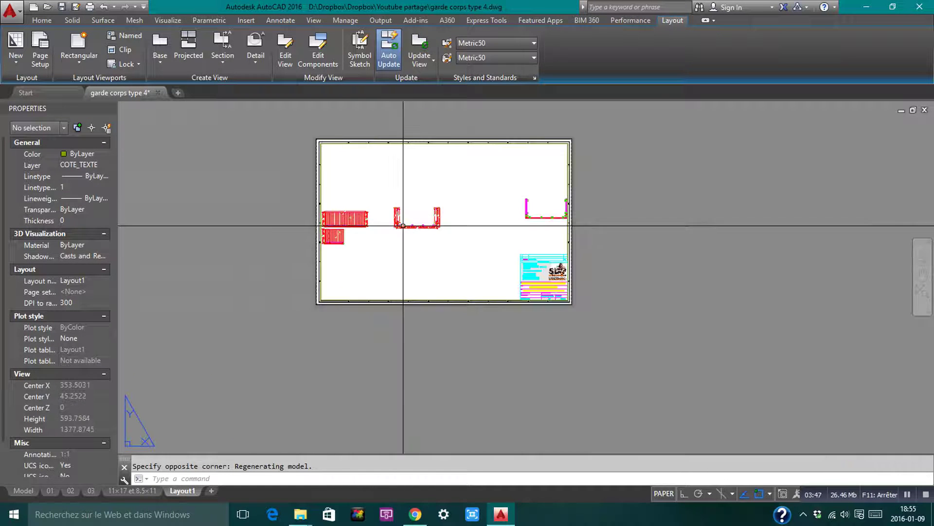
{"action": "scroll", "coordinate": [553, 223], "scroll_direction": "up", "scroll_amount": 2}
{"action": "double_click", "coordinate": [583, 230]}
{"action": "middle_click_drag", "start_coordinate": [582, 229], "coordinate": [361, 269]}
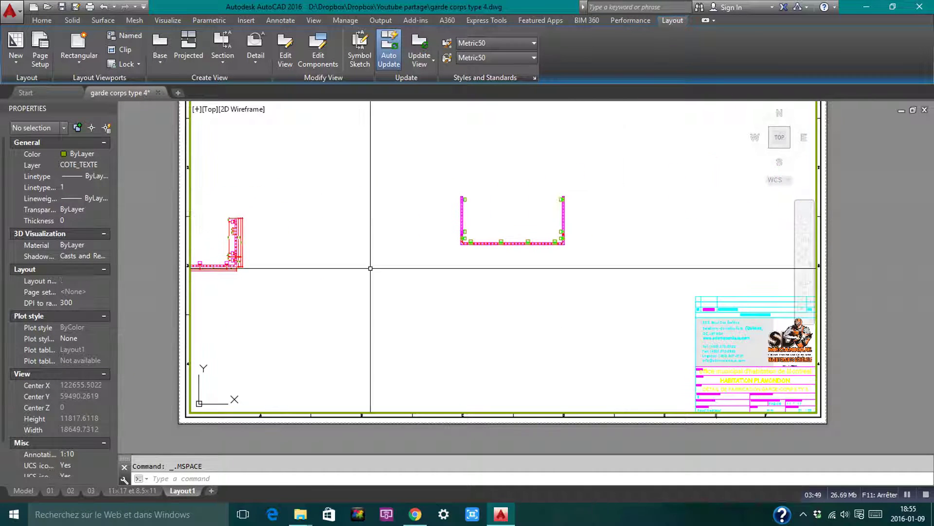
{"action": "left_click", "coordinate": [770, 128]}
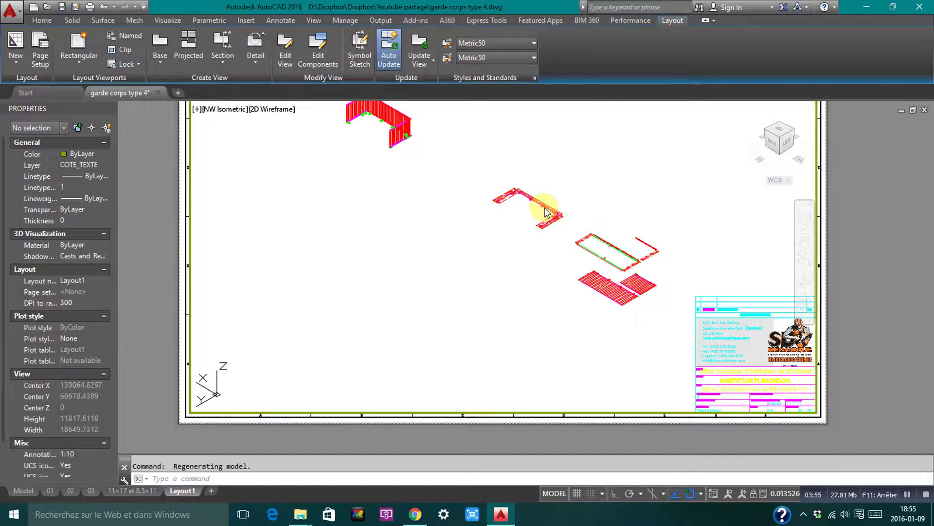
{"action": "left_click", "coordinate": [758, 136]}
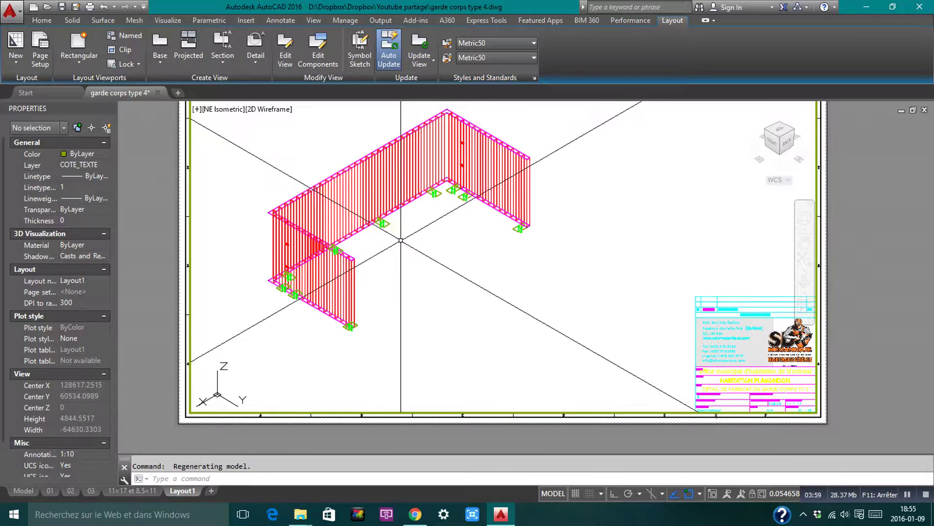
Step: Set the viewport scale to 1:10, reposition the railing within the viewport and return to paper space
{"action": "left_click", "coordinate": [785, 494]}
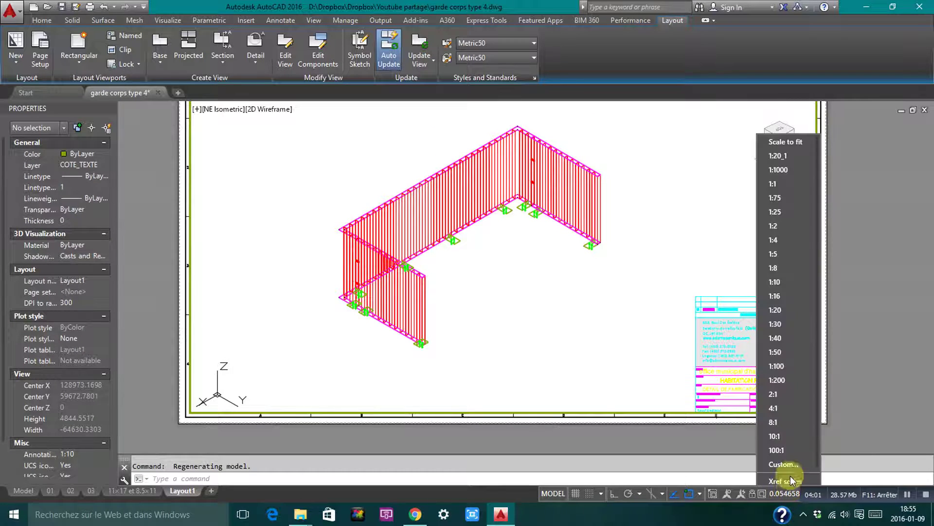
{"action": "left_click", "coordinate": [783, 278]}
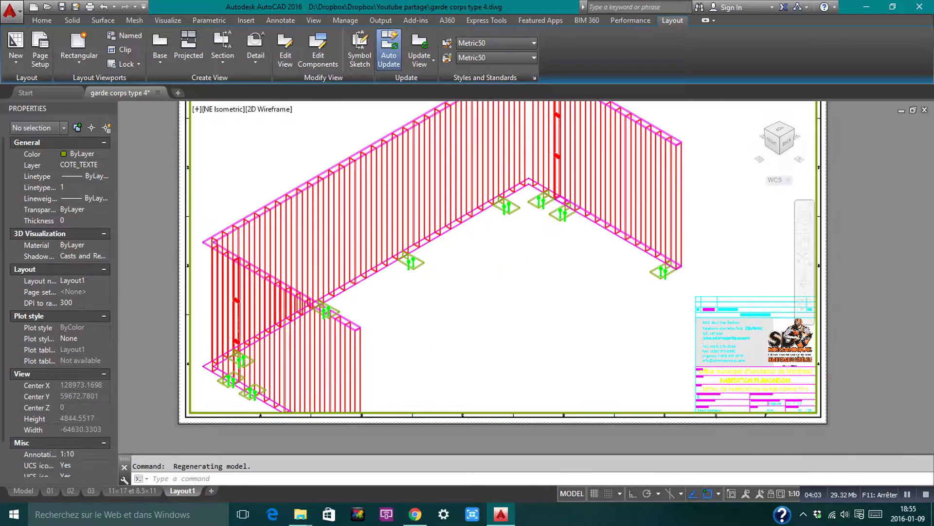
{"action": "middle_click_drag", "start_coordinate": [469, 317], "coordinate": [517, 275]}
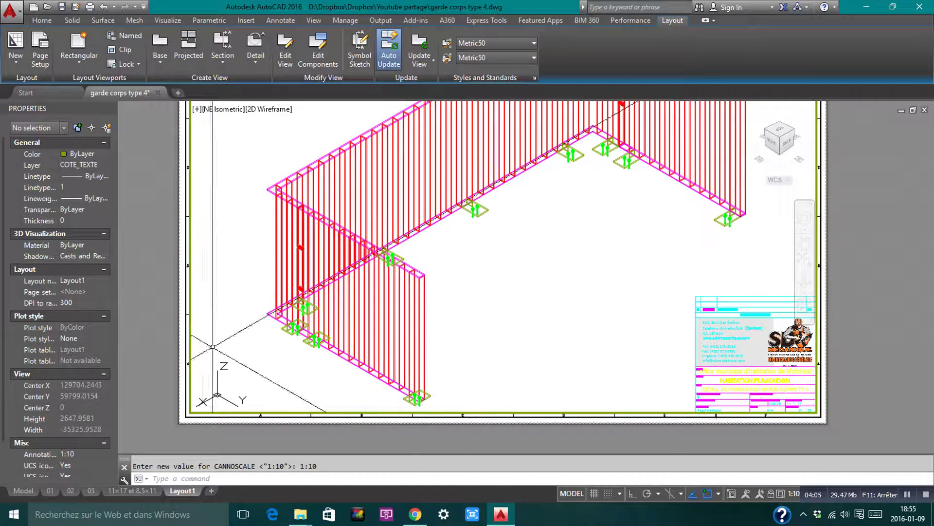
{"action": "double_click", "coordinate": [141, 345]}
{"action": "scroll", "coordinate": [409, 299], "scroll_direction": "down", "scroll_amount": 4}
{"action": "middle_click_drag", "start_coordinate": [427, 290], "coordinate": [439, 306]}
{"action": "scroll", "coordinate": [438, 306], "scroll_direction": "up", "scroll_amount": 3}
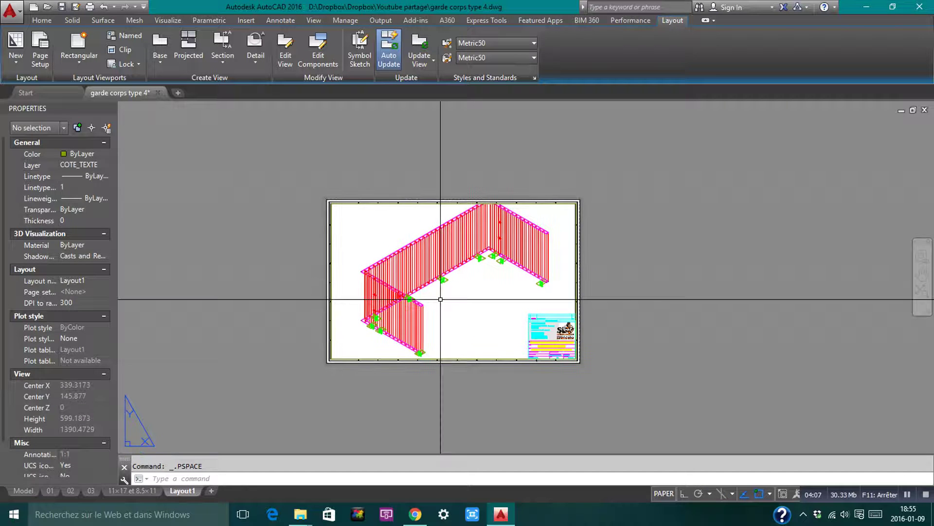
Step: Lock the railing viewport's display, return to paper space and check that zooming leaves its scale alone
{"action": "double_click", "coordinate": [484, 322]}
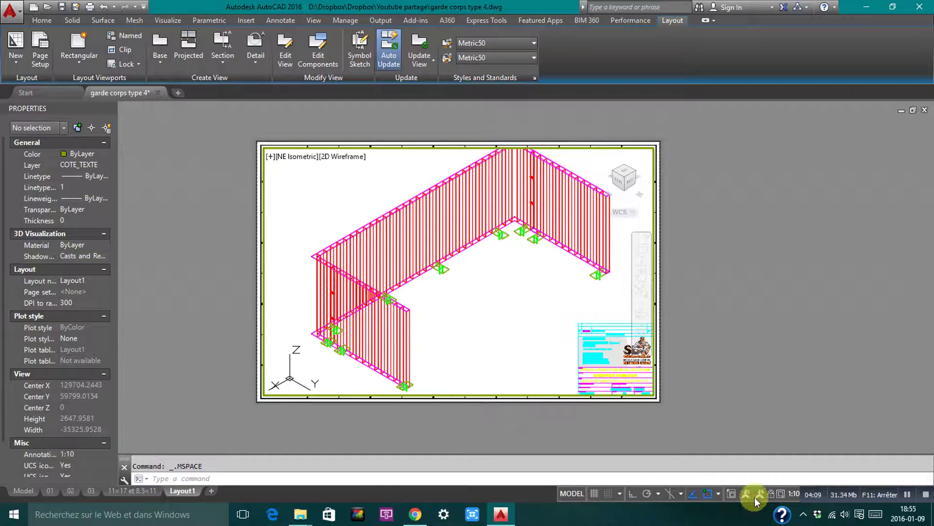
{"action": "left_click", "coordinate": [771, 495]}
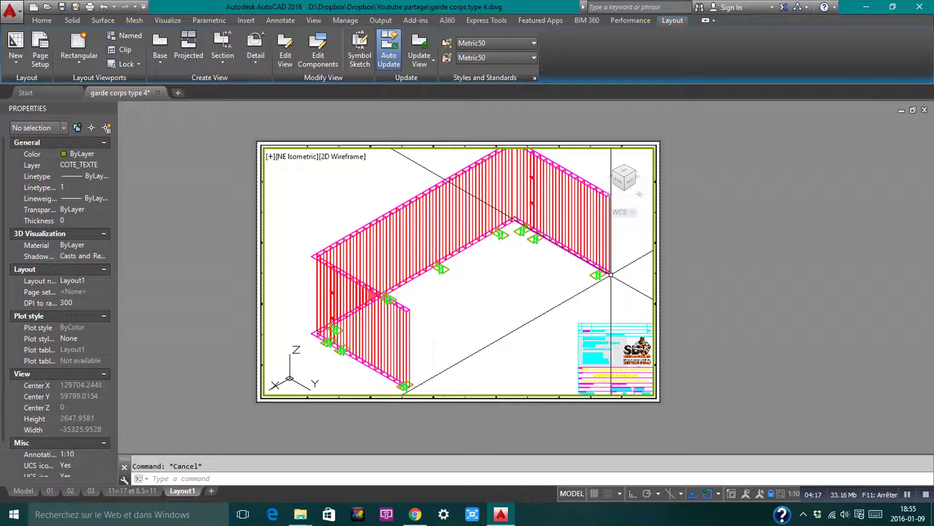
{"action": "double_click", "coordinate": [699, 255]}
{"action": "scroll", "coordinate": [576, 222], "scroll_direction": "up", "scroll_amount": 2}
{"action": "scroll", "coordinate": [576, 221], "scroll_direction": "up", "scroll_amount": 2}
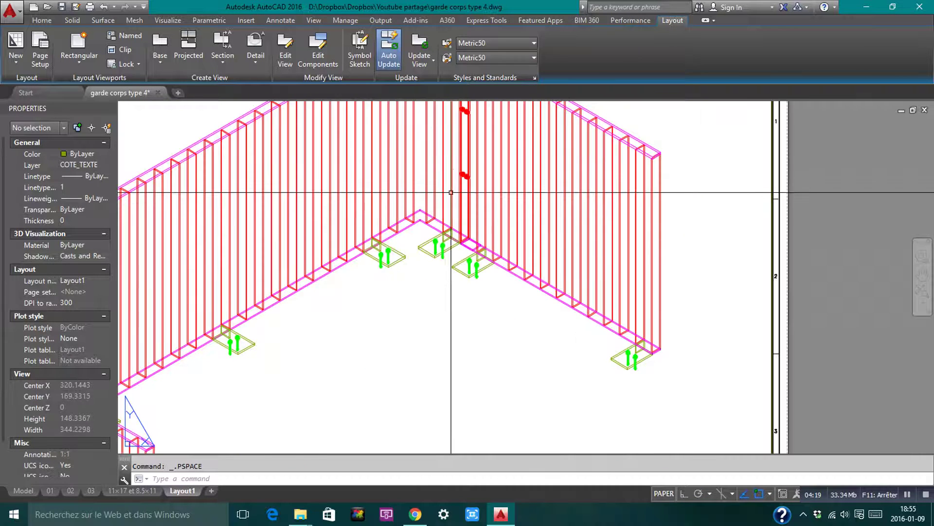
{"action": "scroll", "coordinate": [526, 209], "scroll_direction": "down", "scroll_amount": 4}
{"action": "middle_click_drag", "start_coordinate": [498, 218], "coordinate": [558, 249]}
Step: Activate the railing viewport, set its visual style to Conceptual and return to paper space
{"action": "double_click", "coordinate": [427, 234]}
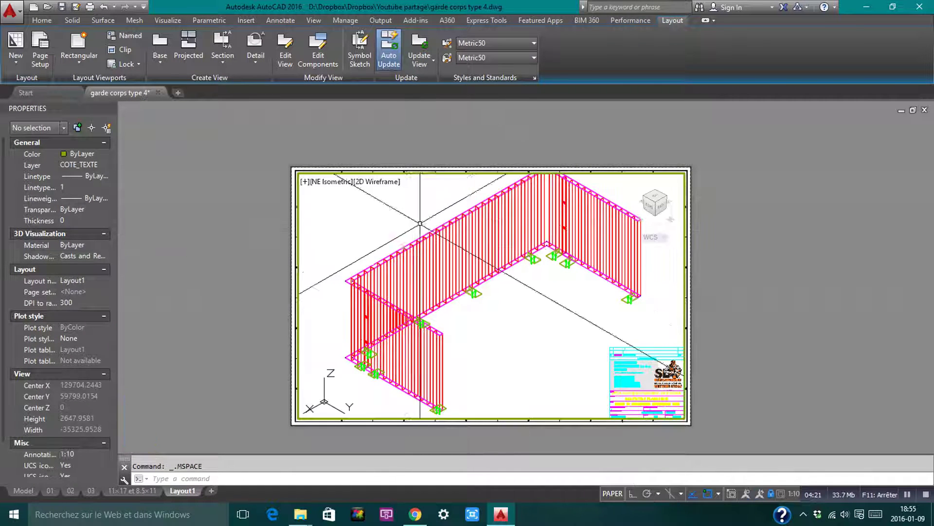
{"action": "left_click", "coordinate": [320, 19]}
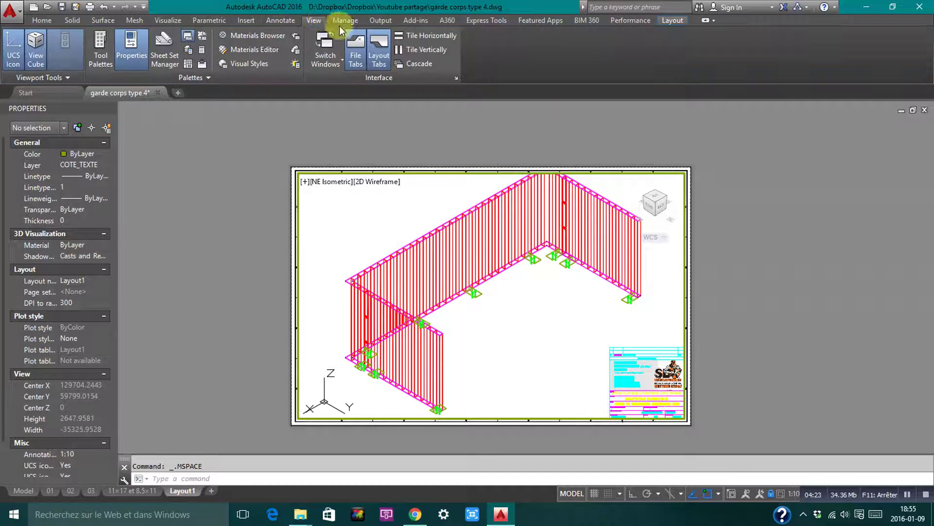
{"action": "left_click", "coordinate": [42, 21]}
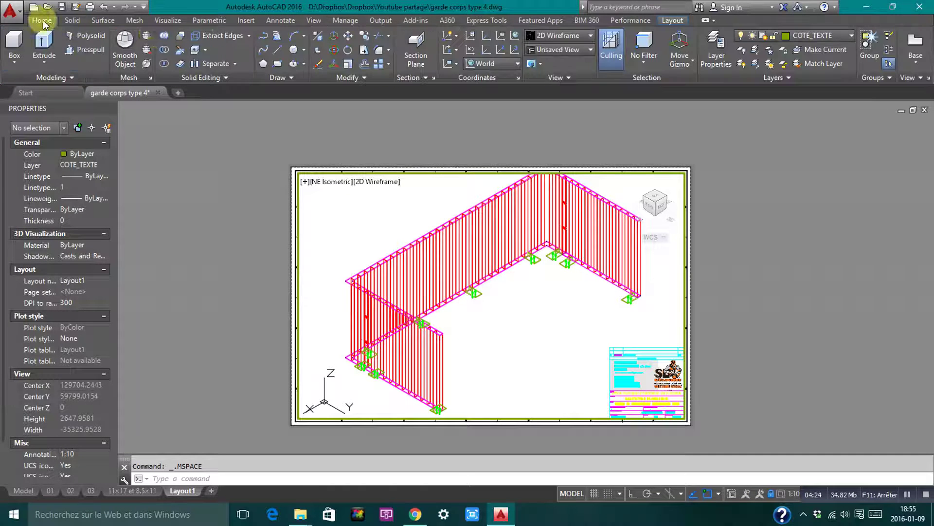
{"action": "left_click", "coordinate": [547, 37]}
{"action": "left_click", "coordinate": [701, 61]}
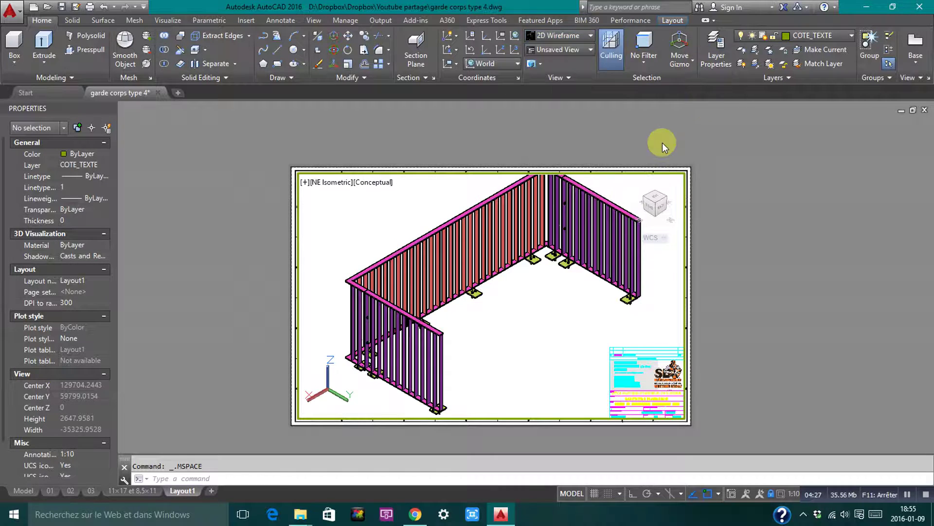
{"action": "double_click", "coordinate": [755, 274]}
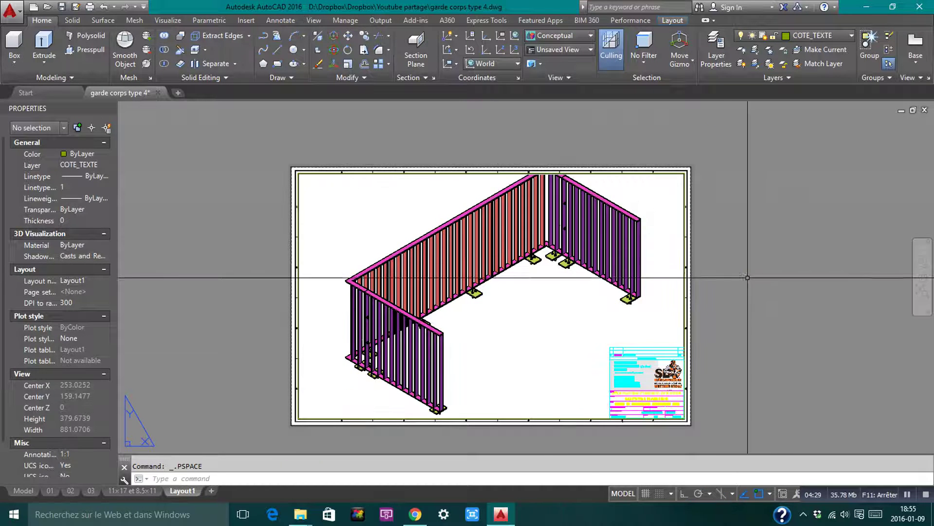
Step: Examine the shaded railing's base plate and anchor bolts up close, then view the whole sheet again
{"action": "scroll", "coordinate": [620, 280], "scroll_direction": "up", "scroll_amount": 12}
{"action": "scroll", "coordinate": [563, 215], "scroll_direction": "down", "scroll_amount": 6}
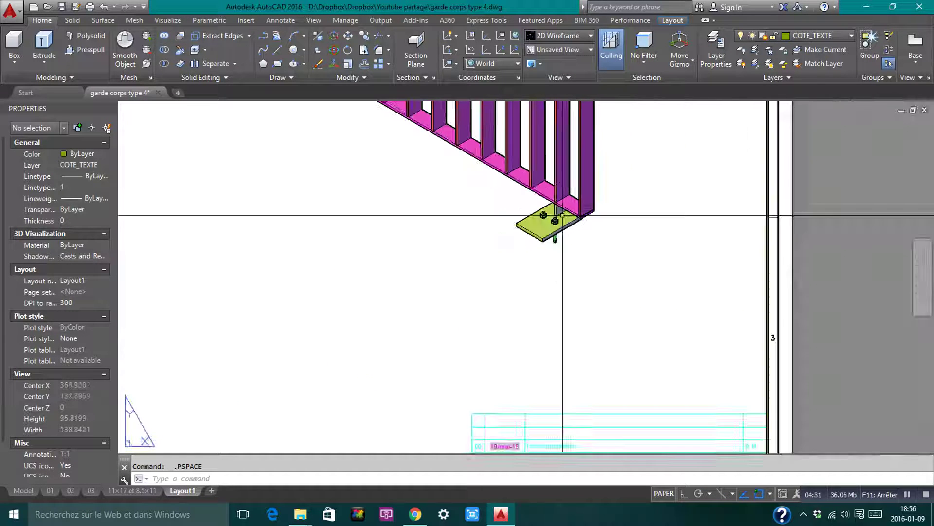
{"action": "scroll", "coordinate": [562, 214], "scroll_direction": "up", "scroll_amount": 10}
{"action": "scroll", "coordinate": [532, 215], "scroll_direction": "down", "scroll_amount": 5}
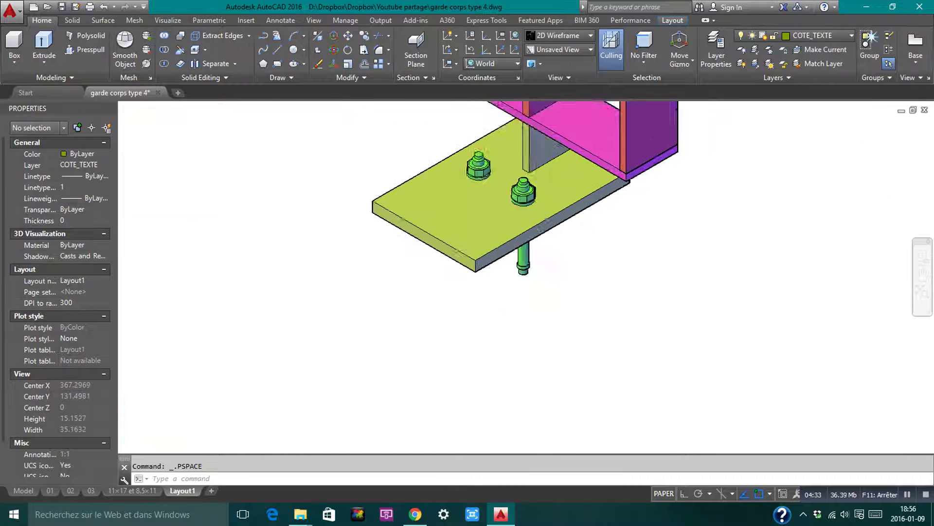
{"action": "scroll", "coordinate": [550, 216], "scroll_direction": "down", "scroll_amount": 12}
{"action": "left_click", "coordinate": [670, 212]}
{"action": "left_click", "coordinate": [668, 213]}
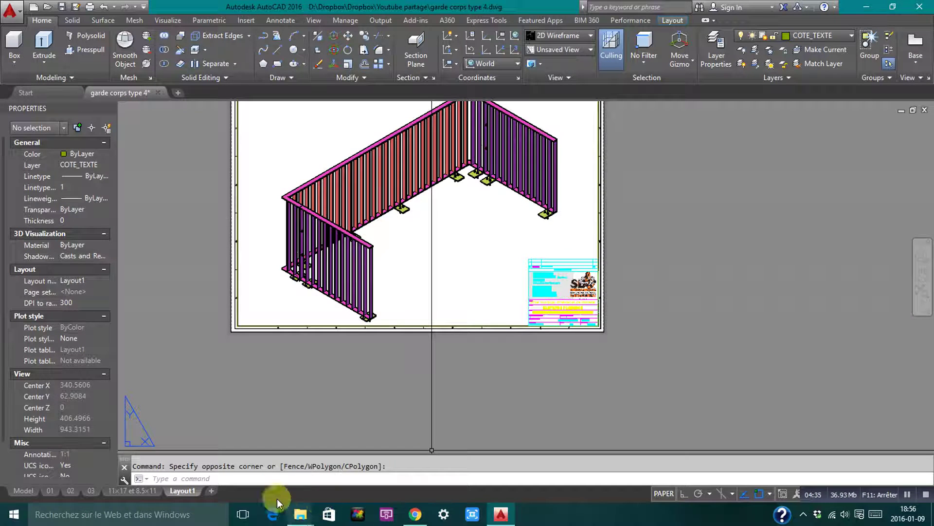
Step: Rename the layout as 11×17 - PAGE01
{"action": "right_click", "coordinate": [192, 491]}
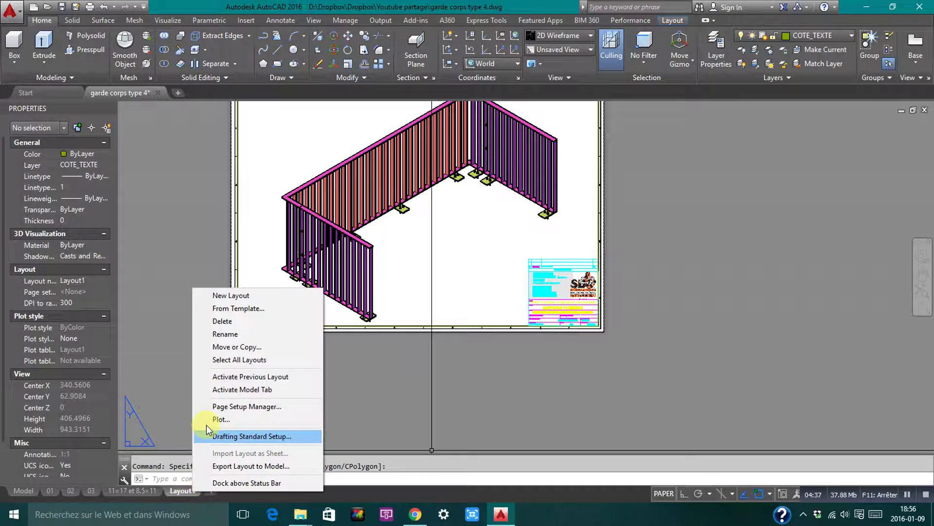
{"action": "left_click", "coordinate": [232, 335]}
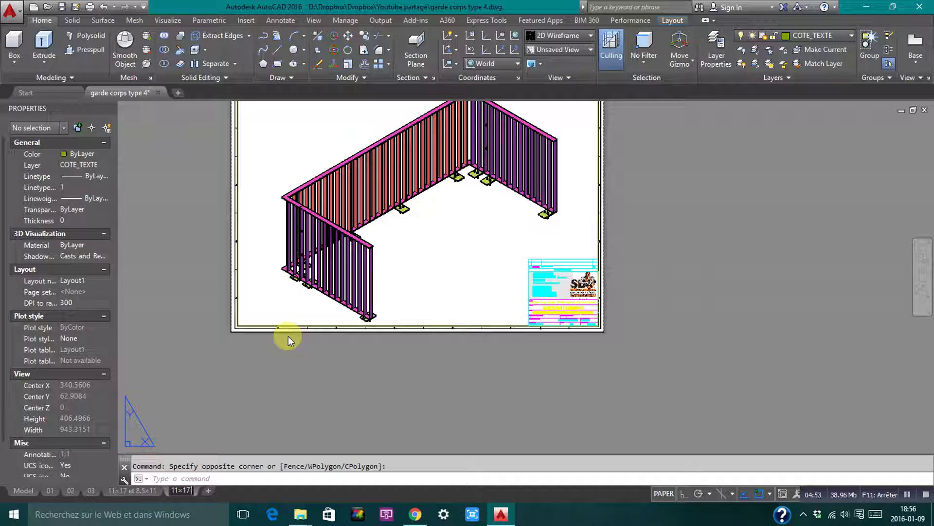
{"action": "type", "text": "- "}
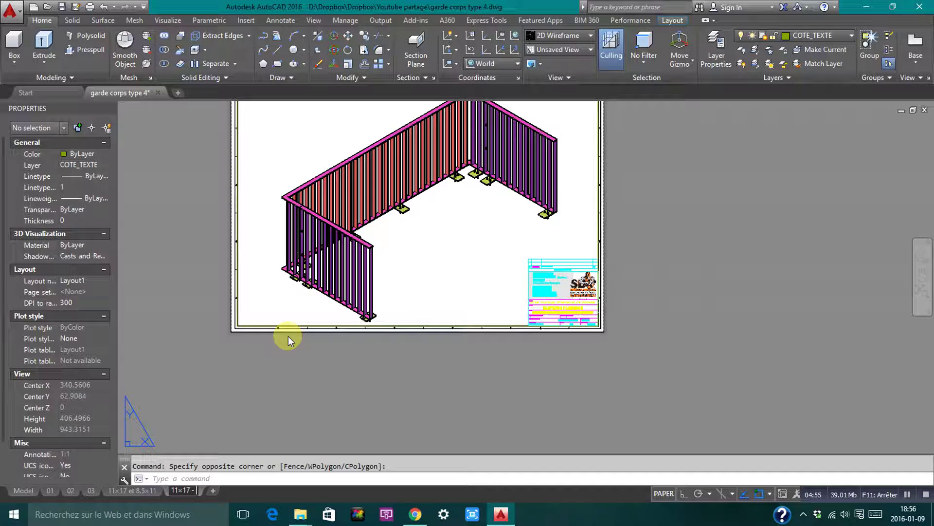
{"action": "type", "text": "PAGE"}
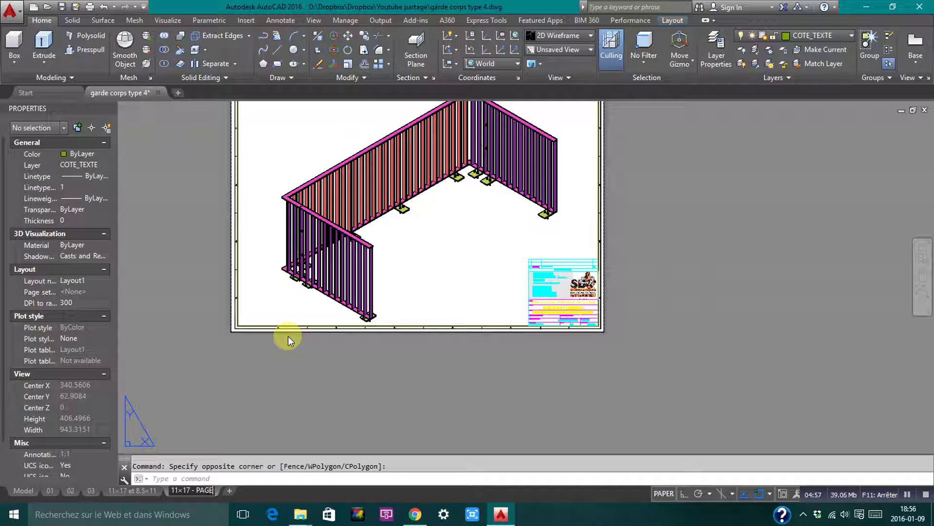
{"action": "type", "text": "01"}
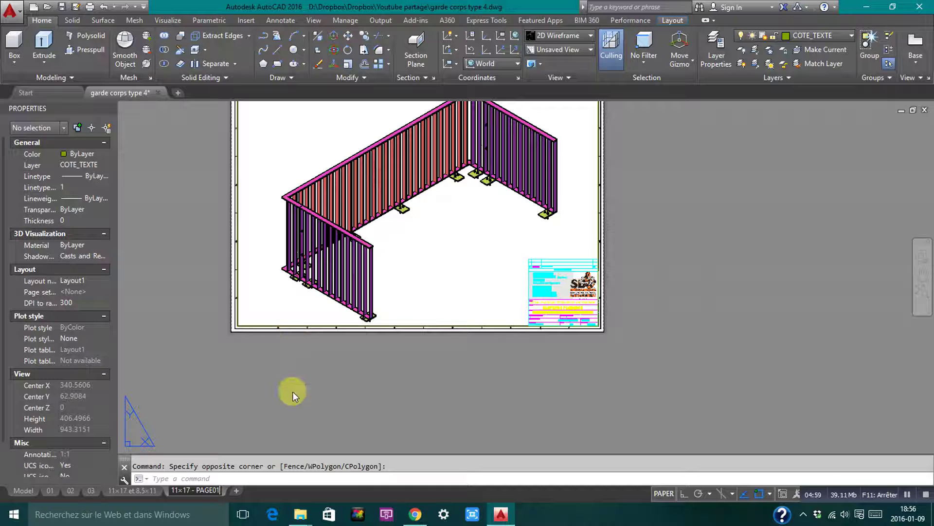
{"action": "left_click", "coordinate": [296, 391]}
{"action": "key", "text": "Escape"}
Step: Check the title block's sheet number and drawing information on the PAGE01 layout
{"action": "scroll", "coordinate": [576, 330], "scroll_direction": "up", "scroll_amount": 6}
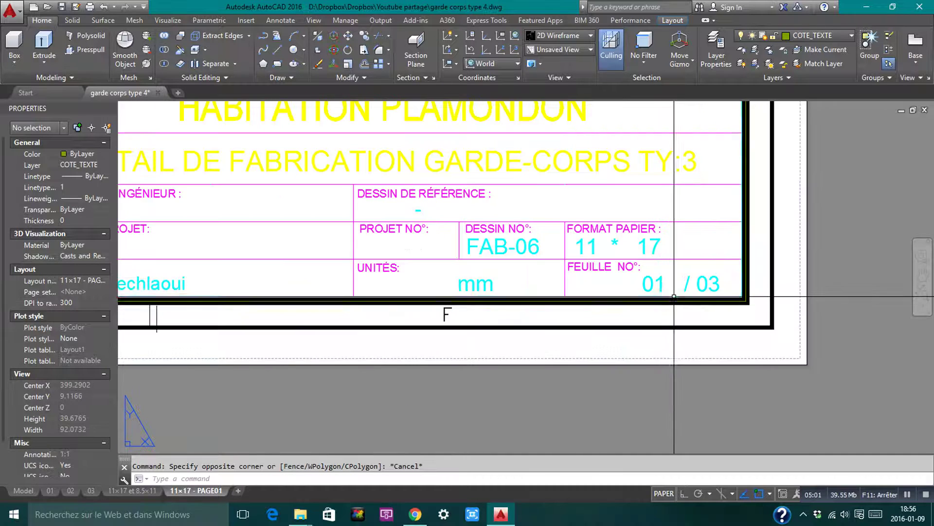
{"action": "scroll", "coordinate": [694, 279], "scroll_direction": "down", "scroll_amount": 2}
{"action": "middle_click_drag", "start_coordinate": [526, 311], "coordinate": [610, 367]}
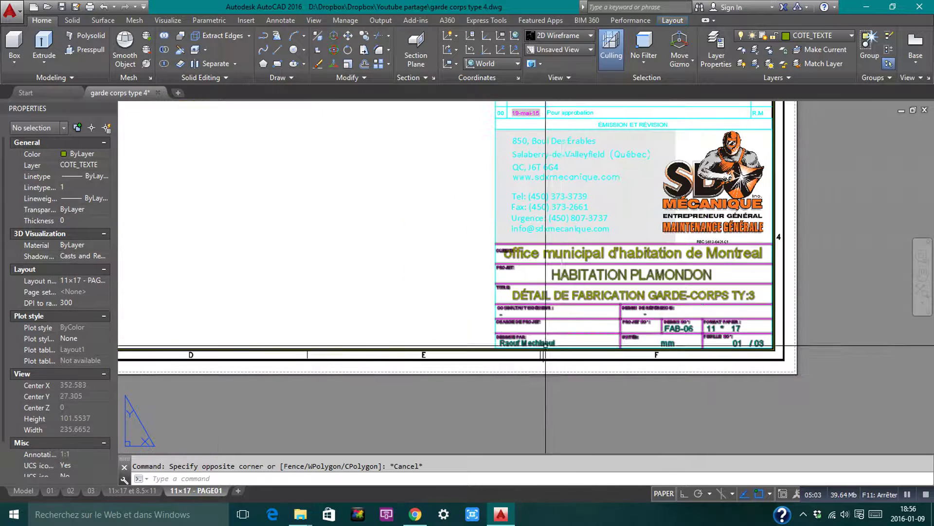
{"action": "scroll", "coordinate": [550, 248], "scroll_direction": "down", "scroll_amount": 2}
{"action": "middle_click_drag", "start_coordinate": [404, 240], "coordinate": [491, 328]}
{"action": "scroll", "coordinate": [490, 325], "scroll_direction": "down", "scroll_amount": 4}
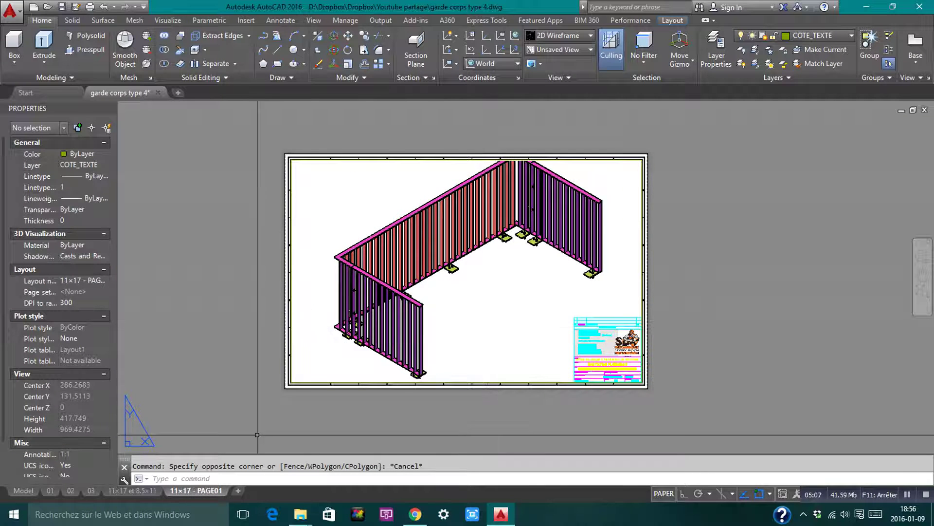
Step: Create a copy of the 11×17 - PAGE01 layout and place it after the existing layouts
{"action": "mouse_move", "coordinate": [195, 494]}
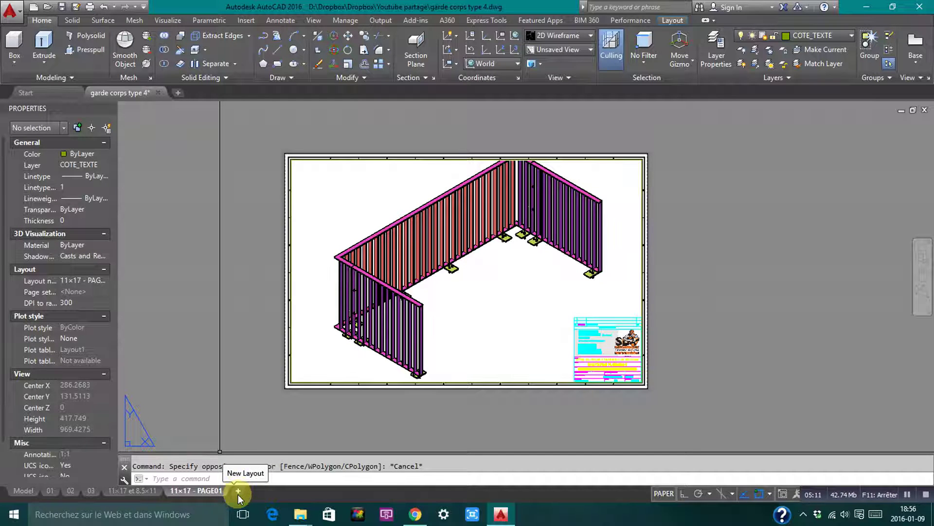
{"action": "right_click", "coordinate": [210, 490]}
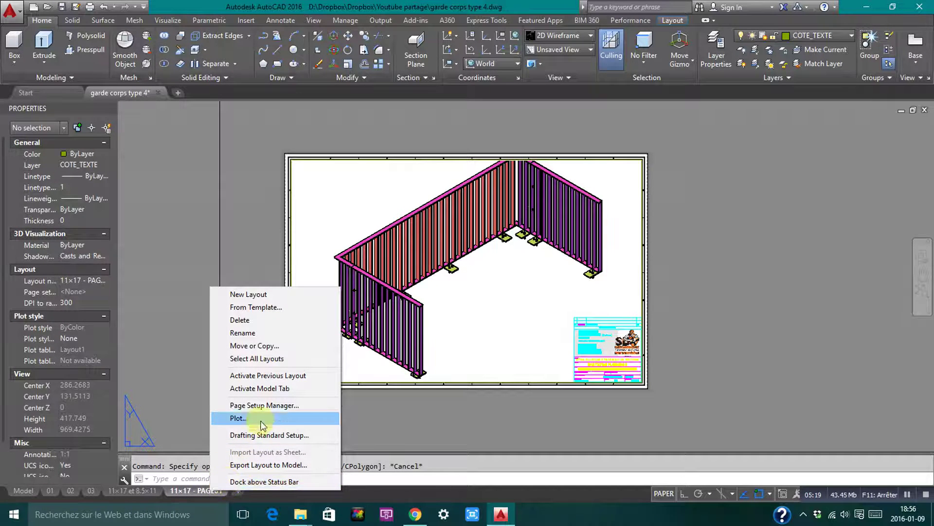
{"action": "left_click", "coordinate": [258, 346]}
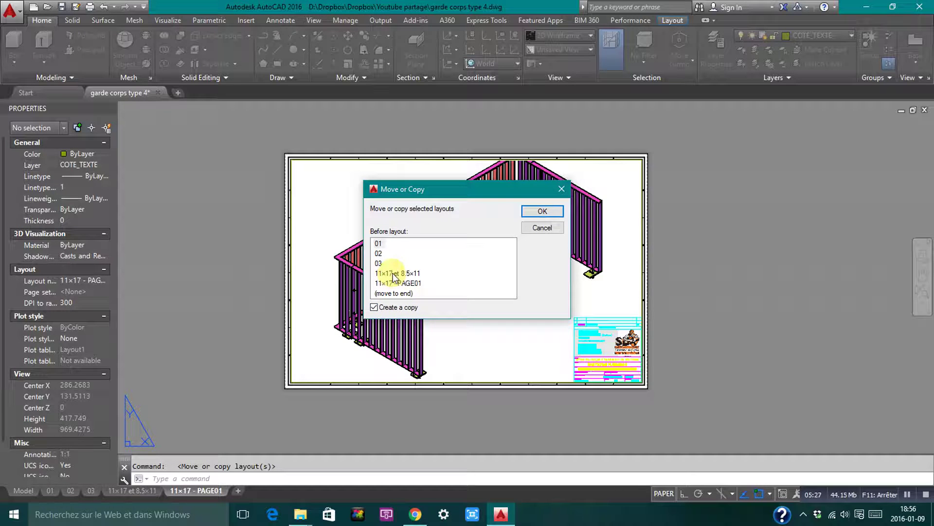
{"action": "left_click", "coordinate": [545, 212]}
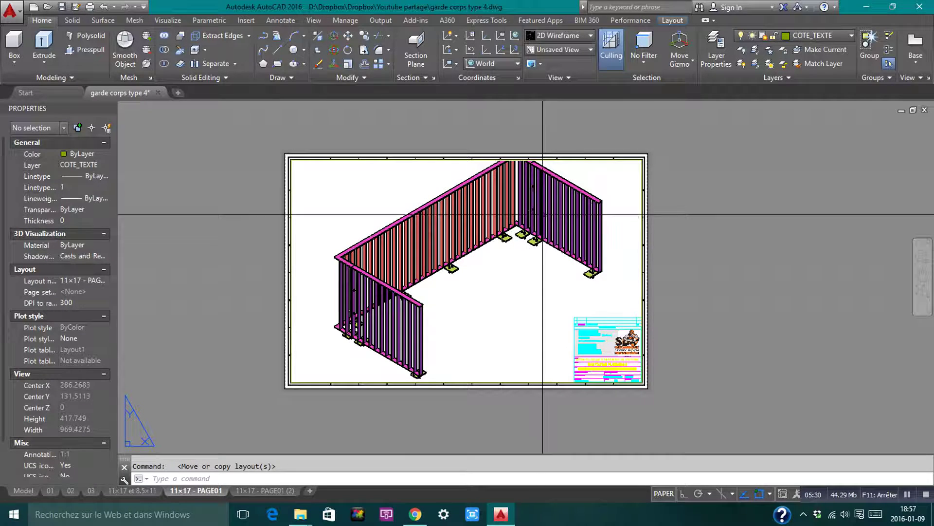
Step: Rename the copied layout as 11×17 - PAGE02
{"action": "right_click", "coordinate": [257, 490]}
{"action": "left_click", "coordinate": [298, 333]}
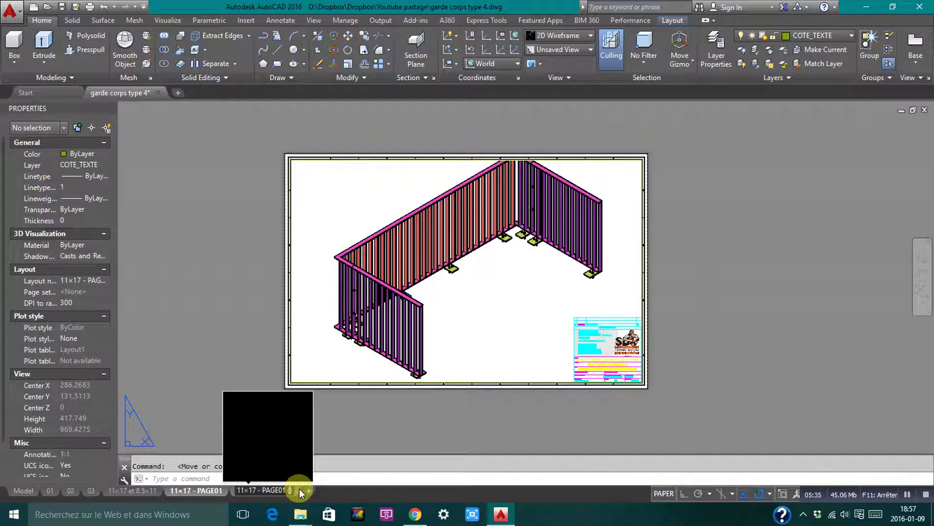
{"action": "key", "text": "BackSpace"}
{"action": "key", "text": "BackSpace"}
{"action": "key", "text": "BackSpace"}
{"action": "key", "text": "BackSpace"}
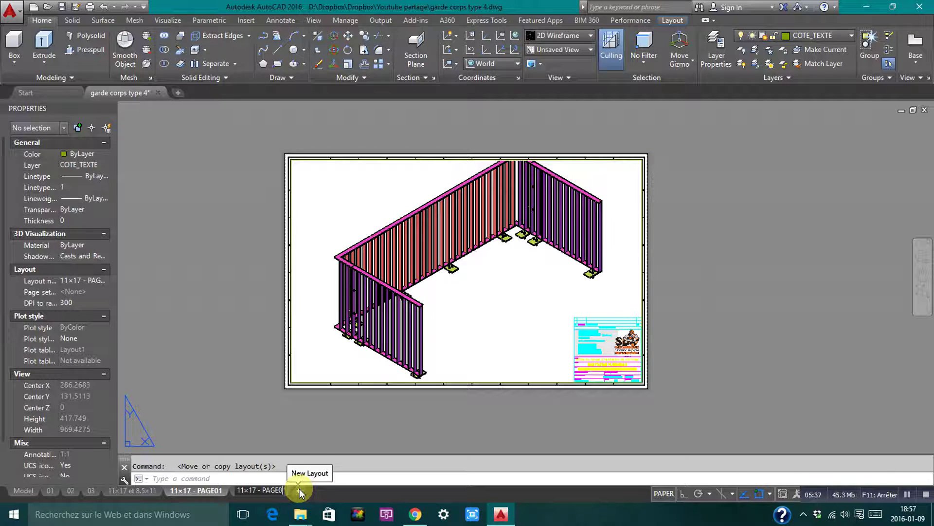
{"action": "key", "text": "BackSpace"}
{"action": "type", "text": "2"}
{"action": "key", "text": "Return"}
{"action": "left_click", "coordinate": [263, 423]}
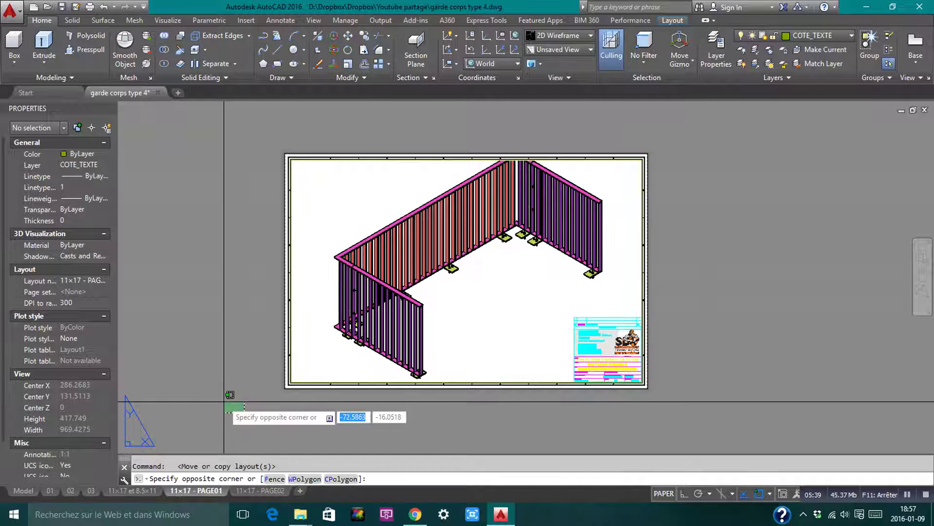
{"action": "key", "text": "Escape"}
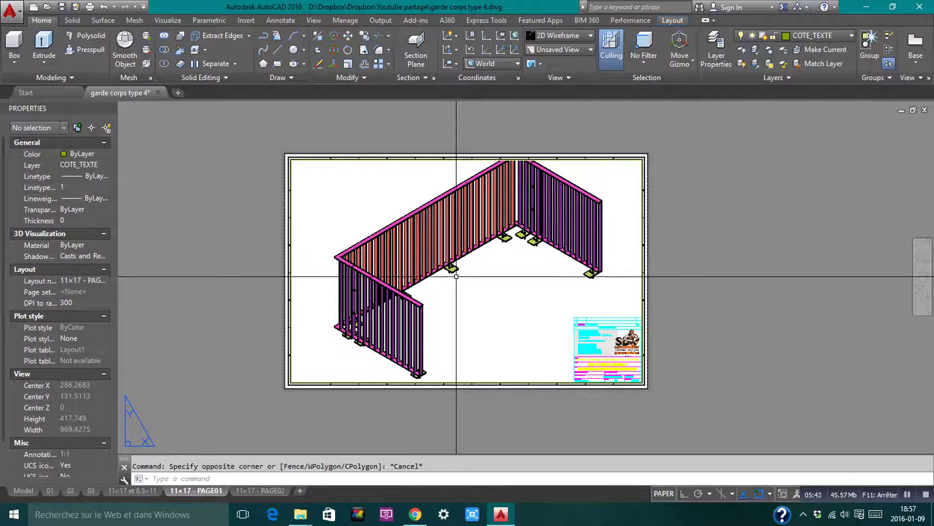
Step: Unlock the viewport on PAGE01 and switch it to an upright top view in the 2D Wireframe visual style
{"action": "double_click", "coordinate": [512, 275]}
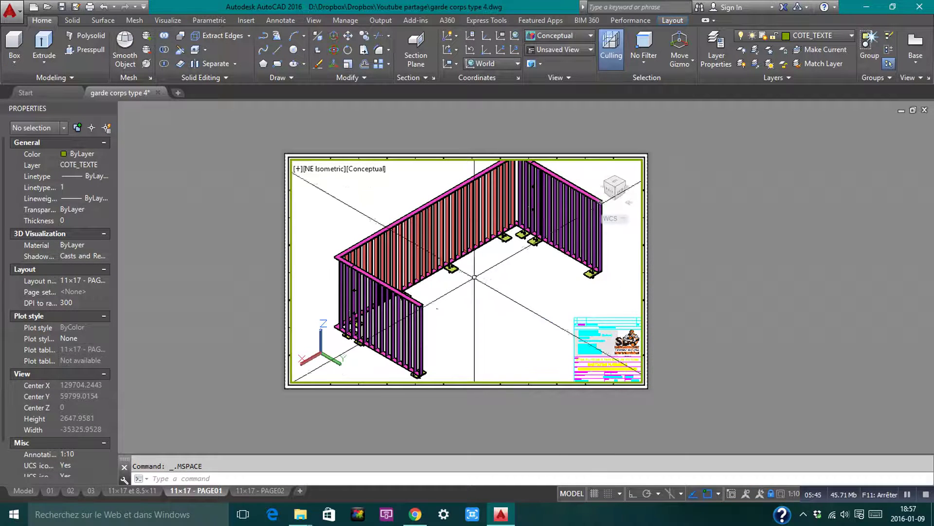
{"action": "left_click", "coordinate": [771, 497]}
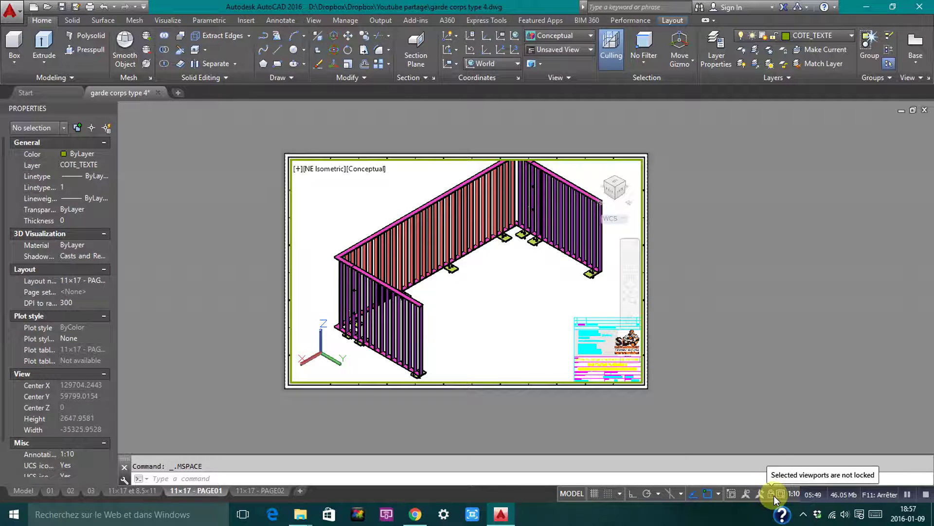
{"action": "left_click", "coordinate": [614, 182]}
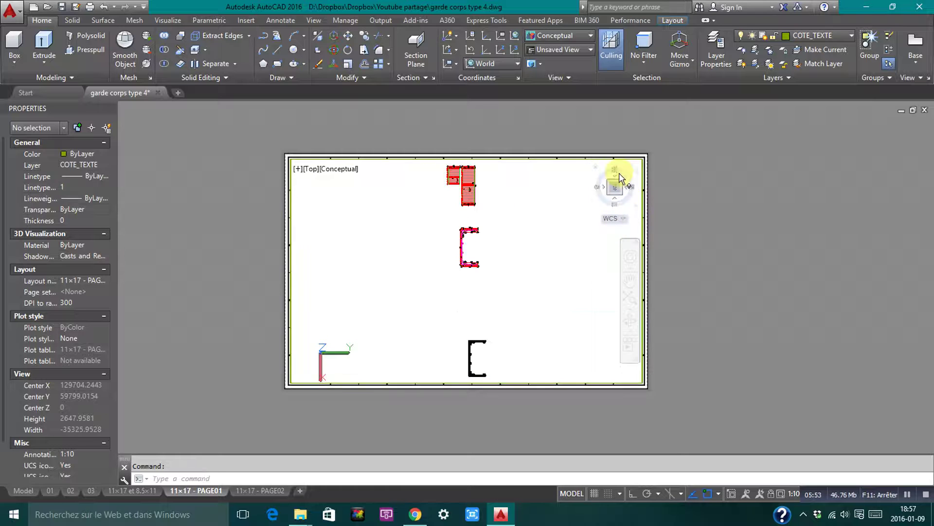
{"action": "left_click", "coordinate": [629, 166]}
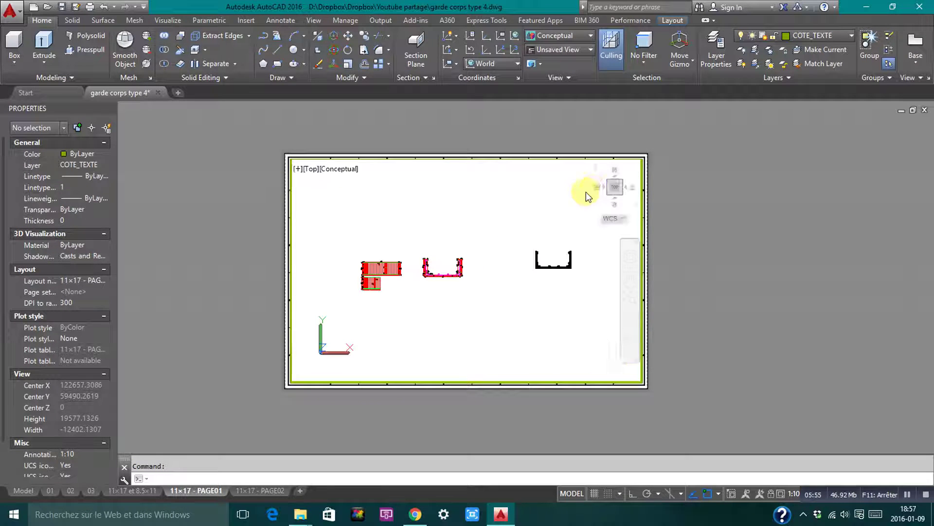
{"action": "left_click", "coordinate": [540, 35]}
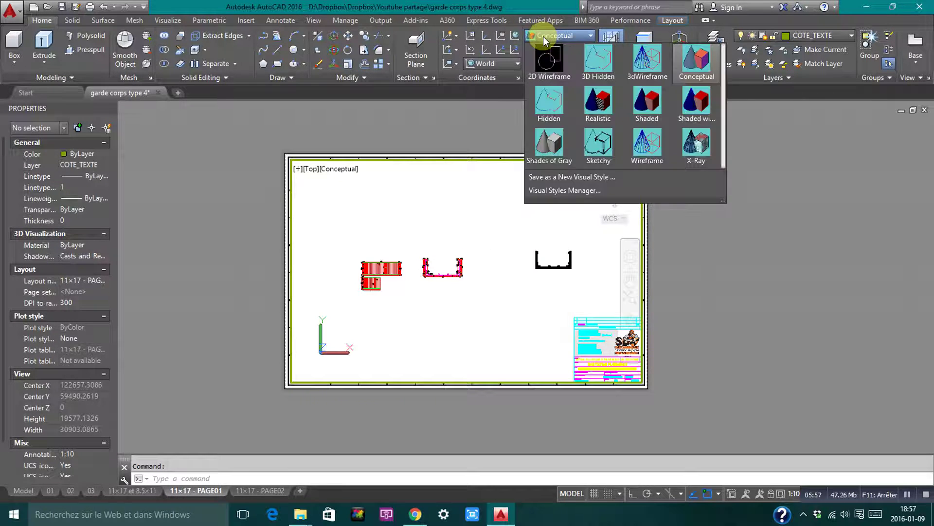
{"action": "left_click", "coordinate": [549, 58]}
Step: Frame the dimensioned railing plan above the title block at a 1:10 viewport scale and return to paper space
{"action": "scroll", "coordinate": [416, 271], "scroll_direction": "up", "scroll_amount": 6}
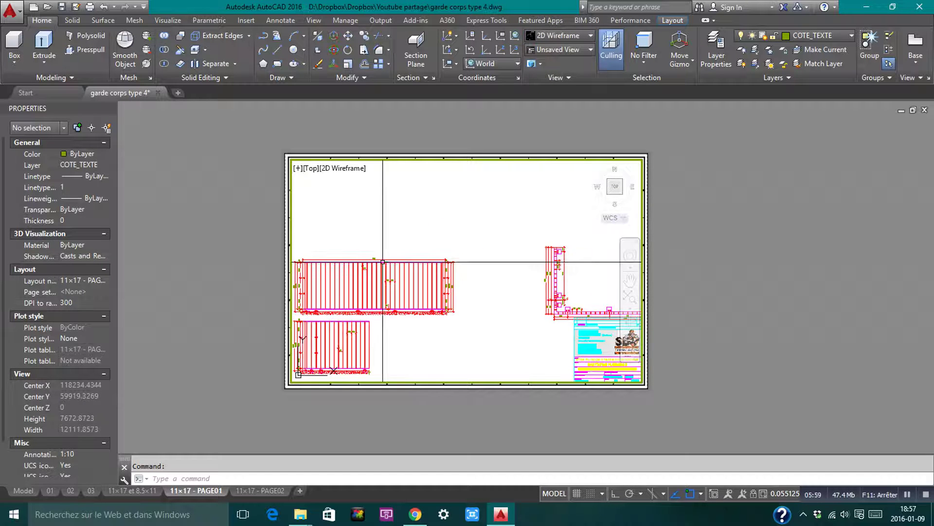
{"action": "scroll", "coordinate": [542, 261], "scroll_direction": "up", "scroll_amount": 4}
{"action": "middle_click_drag", "start_coordinate": [542, 261], "coordinate": [490, 254]}
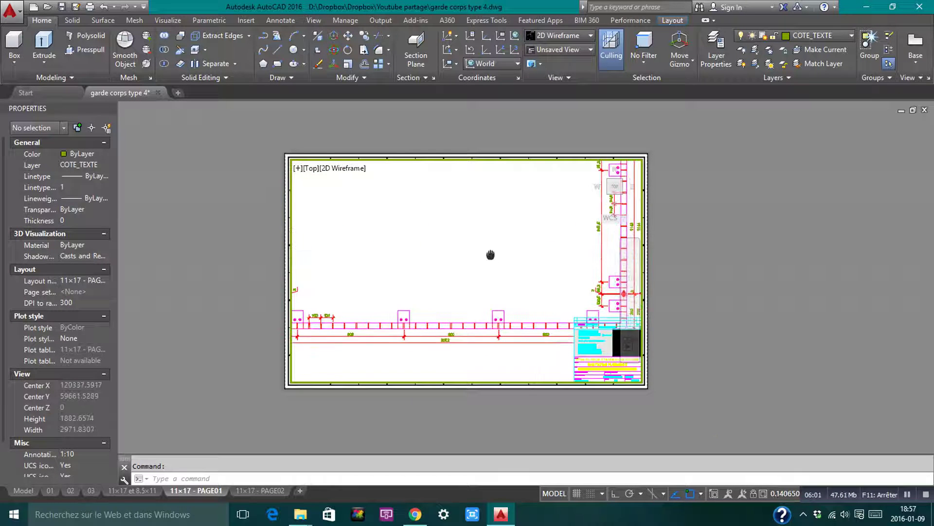
{"action": "left_click", "coordinate": [785, 494]}
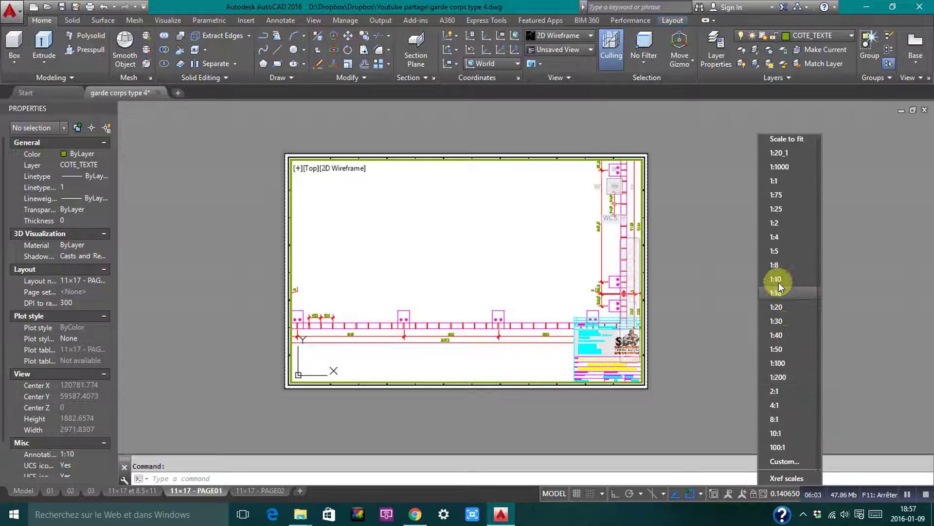
{"action": "left_click", "coordinate": [778, 285]}
{"action": "middle_click_drag", "start_coordinate": [418, 251], "coordinate": [495, 231]}
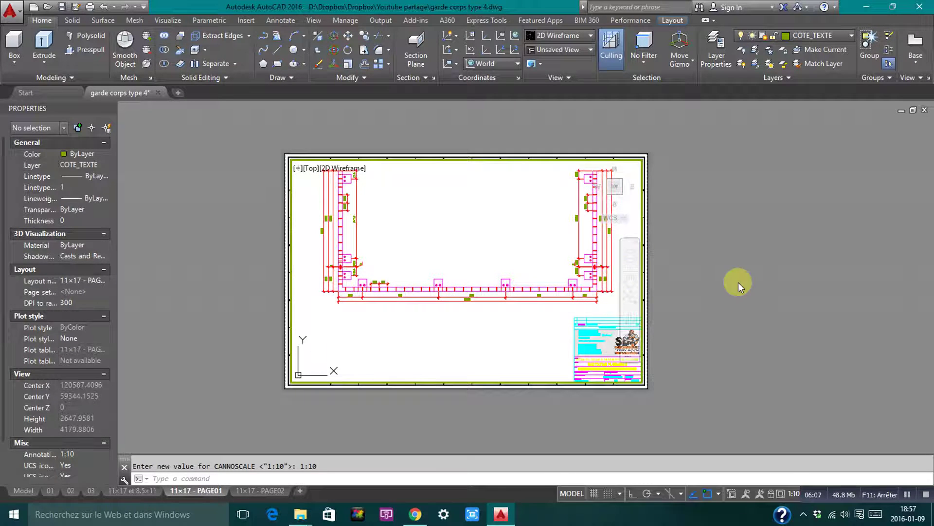
{"action": "double_click", "coordinate": [738, 282]}
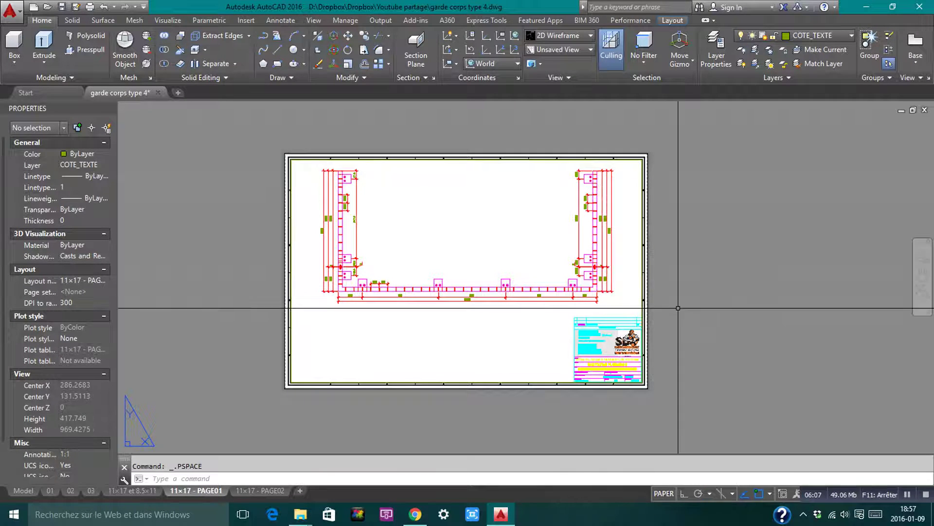
Step: Lock the viewport on PAGE01 and return to paper space
{"action": "double_click", "coordinate": [556, 363]}
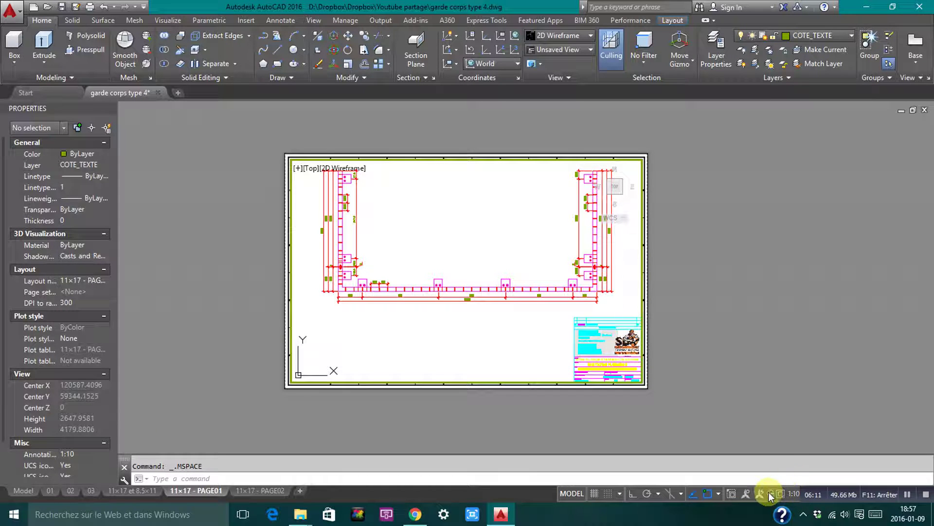
{"action": "double_click", "coordinate": [689, 365]}
Step: Set the sheet number in PAGE01's title block to 02 / 03
{"action": "scroll", "coordinate": [647, 392], "scroll_direction": "up", "scroll_amount": 6}
{"action": "scroll", "coordinate": [597, 376], "scroll_direction": "up", "scroll_amount": 6}
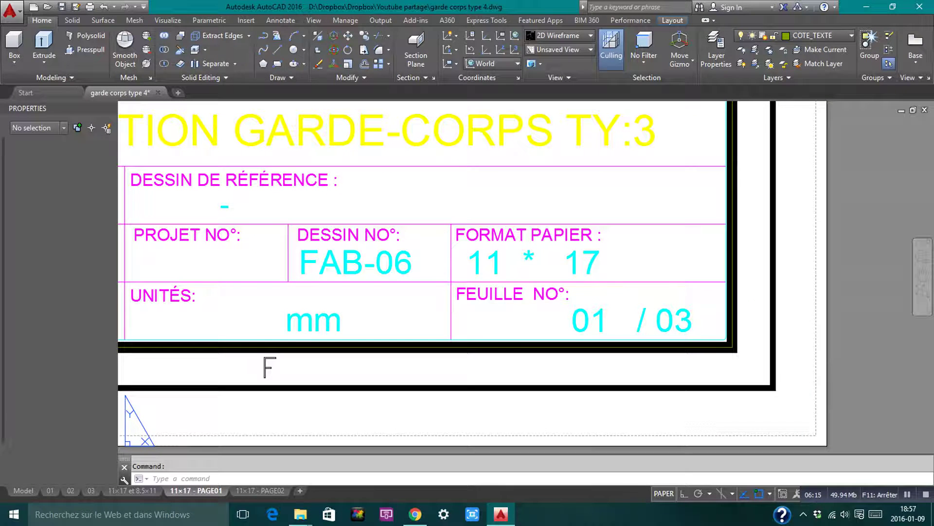
{"action": "double_click", "coordinate": [602, 316]}
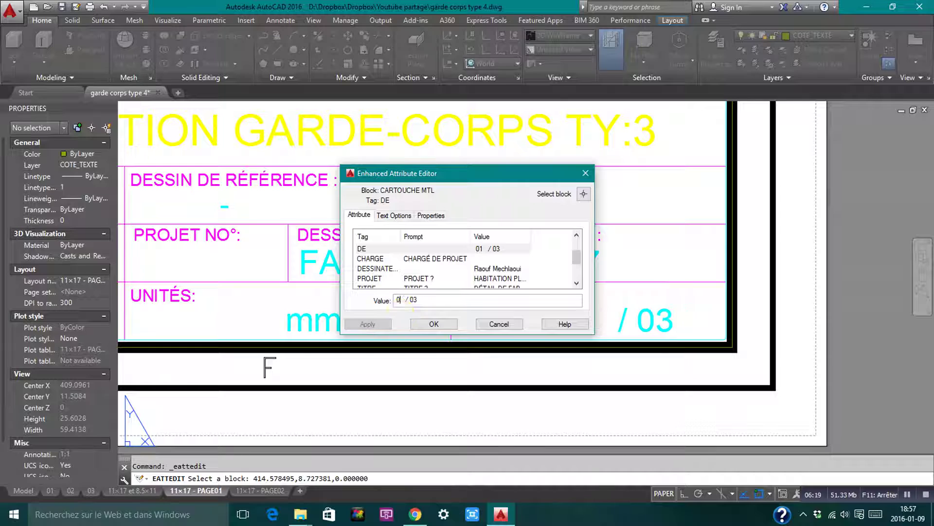
{"action": "type", "text": "2"}
{"action": "left_click", "coordinate": [437, 323]}
{"action": "scroll", "coordinate": [635, 364], "scroll_direction": "down", "scroll_amount": 5}
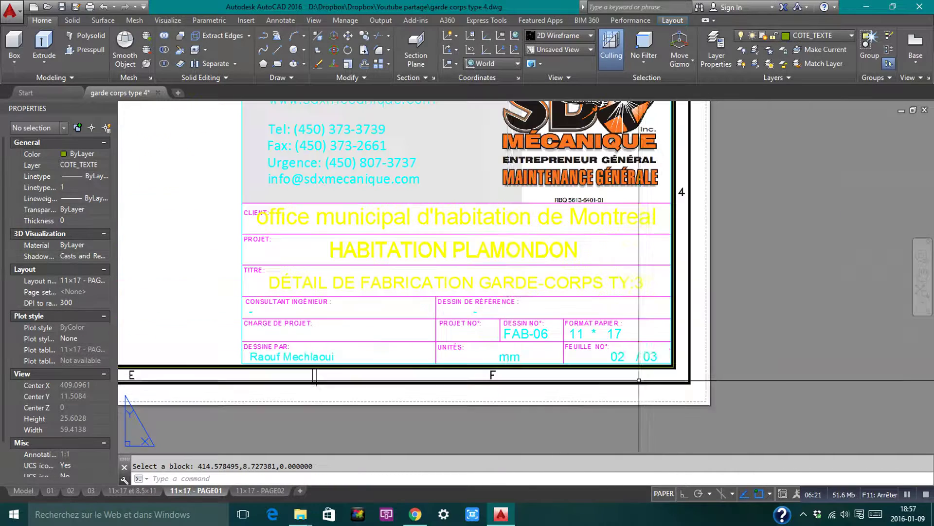
{"action": "scroll", "coordinate": [689, 374], "scroll_direction": "up", "scroll_amount": 3}
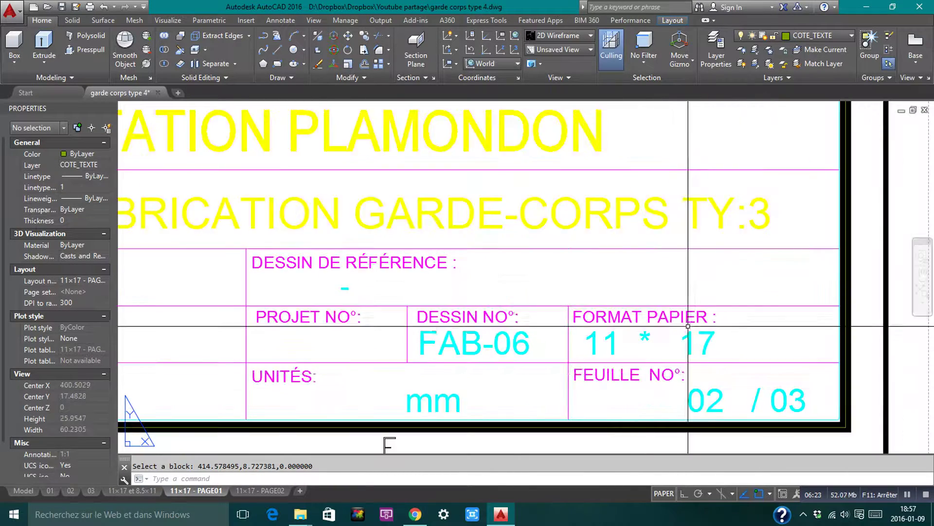
{"action": "scroll", "coordinate": [662, 357], "scroll_direction": "down", "scroll_amount": 1}
{"action": "scroll", "coordinate": [465, 286], "scroll_direction": "down", "scroll_amount": 10}
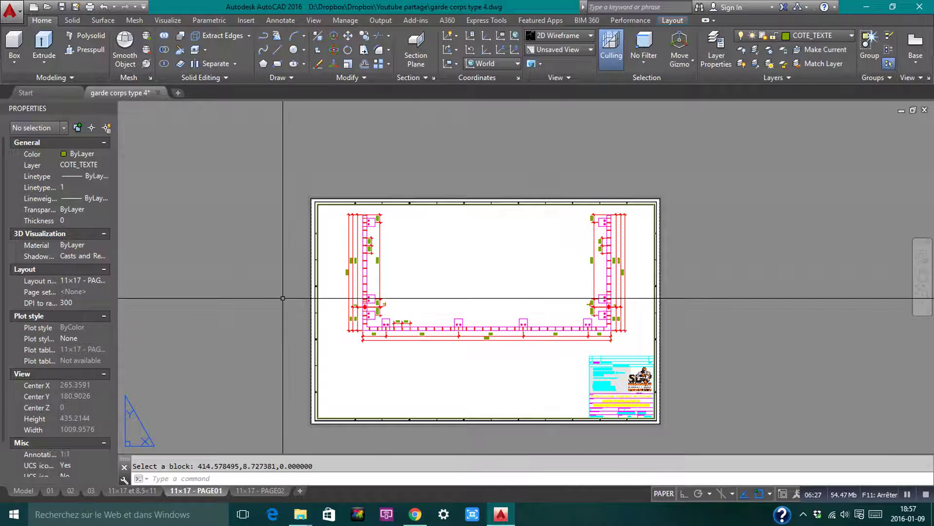
Step: Unlock the PAGE01 viewport, shift the railing plan slightly to the left, and lock the viewport again
{"action": "double_click", "coordinate": [467, 284]}
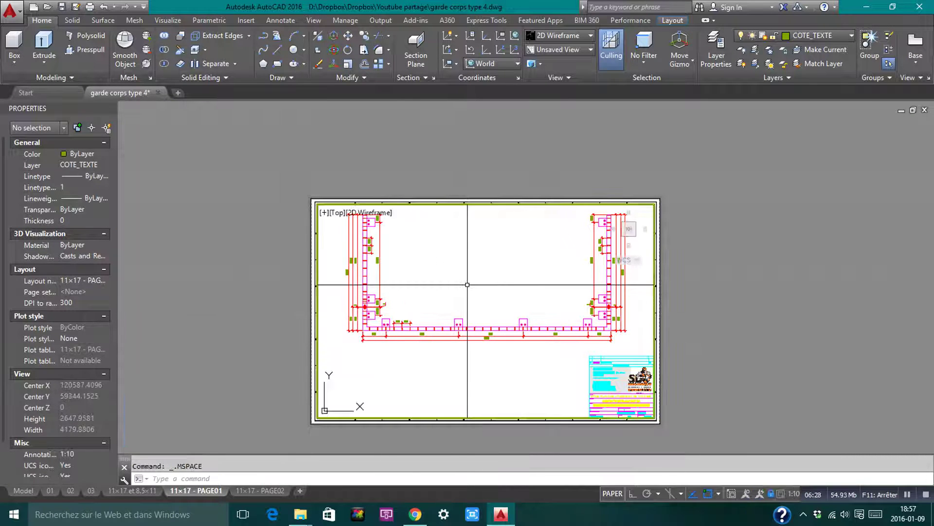
{"action": "left_click", "coordinate": [771, 496]}
{"action": "middle_click_drag", "start_coordinate": [555, 302], "coordinate": [546, 301]}
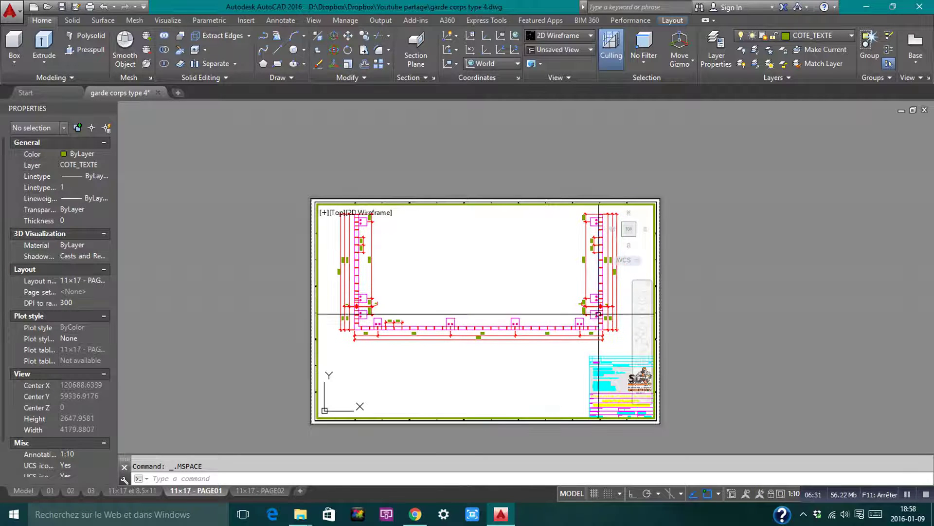
{"action": "double_click", "coordinate": [740, 339]}
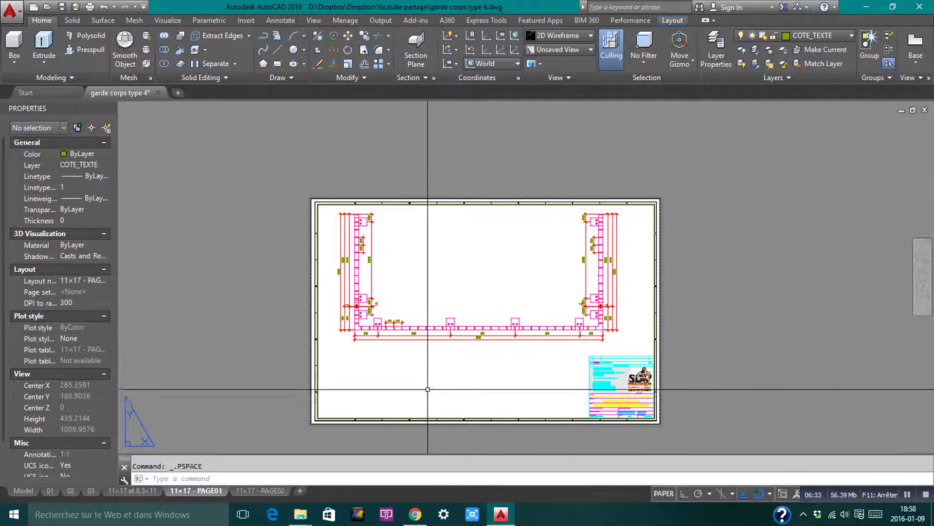
{"action": "double_click", "coordinate": [598, 423]}
{"action": "left_click", "coordinate": [781, 494]}
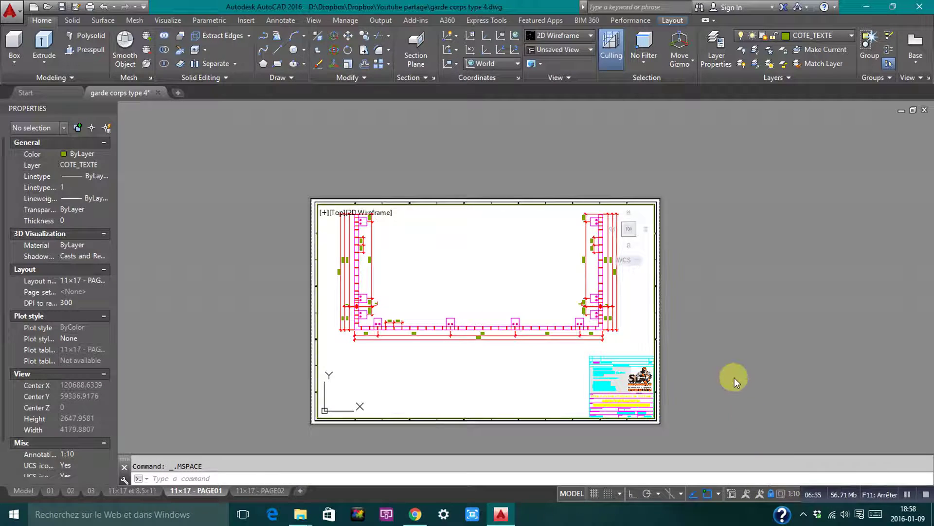
{"action": "double_click", "coordinate": [709, 373]}
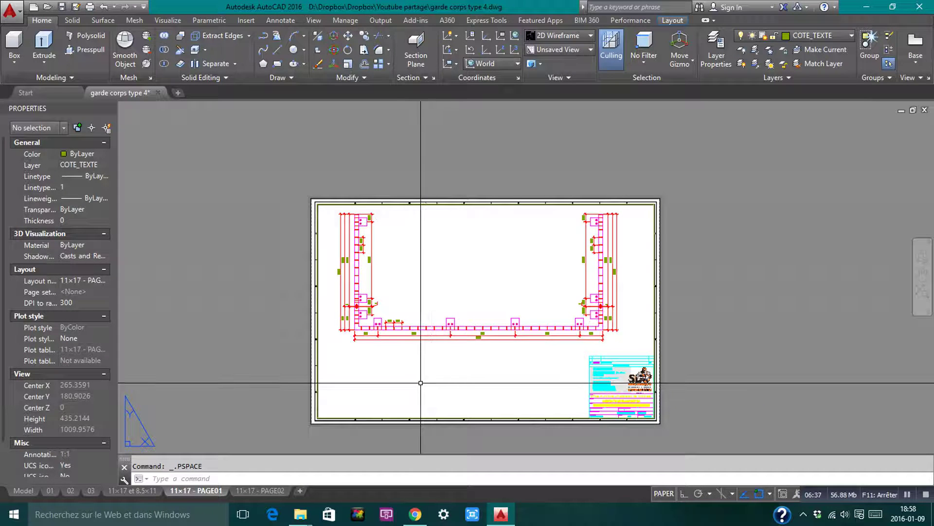
Step: Add the multiline text "VUE EN PLAN" below the railing plan on the sheet
{"action": "left_click", "coordinate": [403, 363]}
{"action": "left_click", "coordinate": [612, 384]}
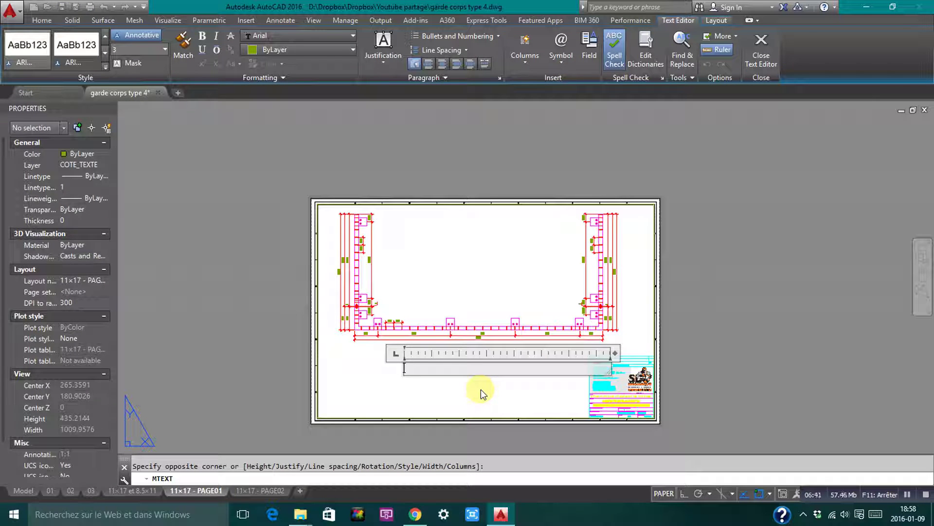
{"action": "type", "text": "VUE EN PLAN"}
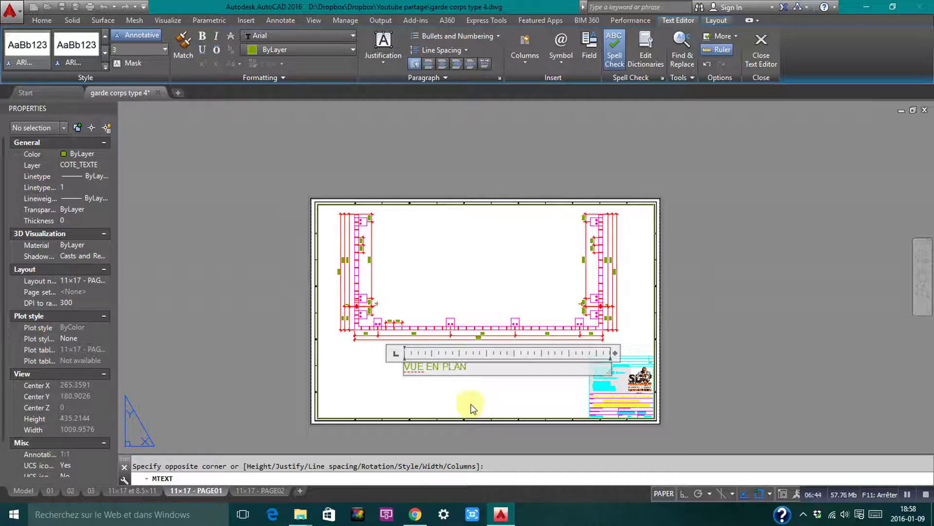
{"action": "left_click", "coordinate": [471, 404]}
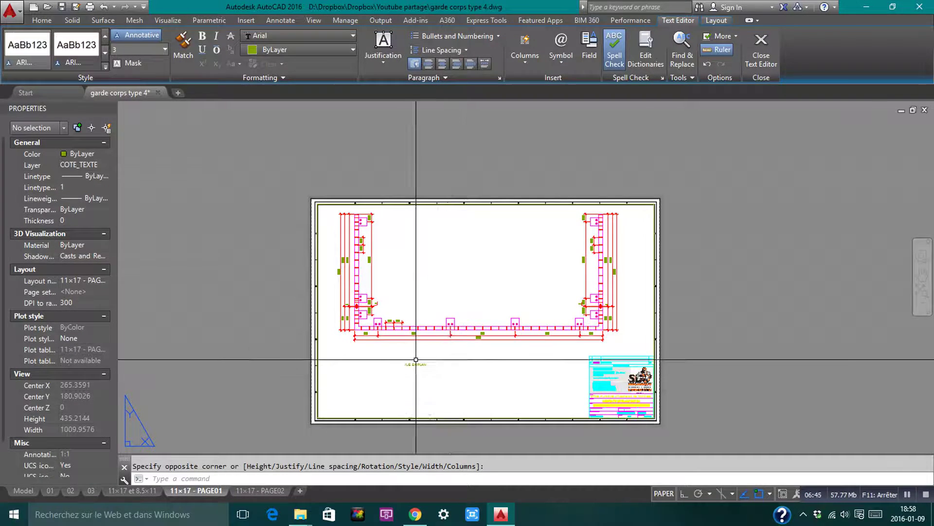
Step: Set the paper text height of the VUE EN PLAN label to 4
{"action": "scroll", "coordinate": [417, 360], "scroll_direction": "up", "scroll_amount": 2}
{"action": "left_click", "coordinate": [437, 357]}
{"action": "left_click", "coordinate": [423, 381]}
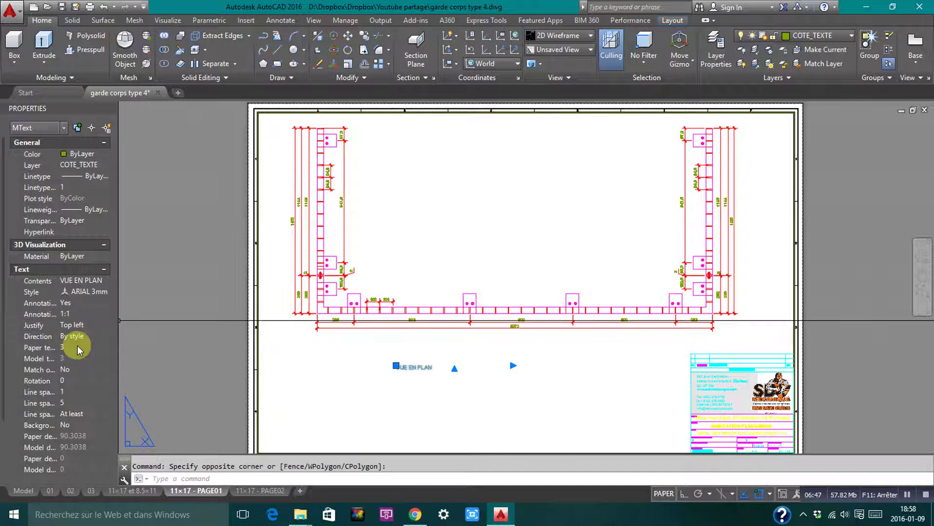
{"action": "left_click", "coordinate": [78, 346]}
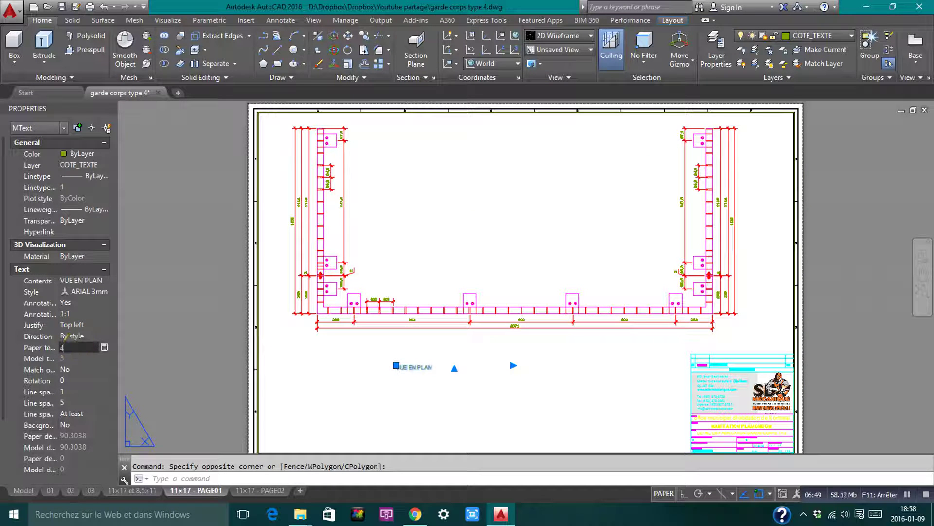
{"action": "type", "text": "4"}
{"action": "left_click", "coordinate": [207, 363]}
{"action": "key", "text": "Escape"}
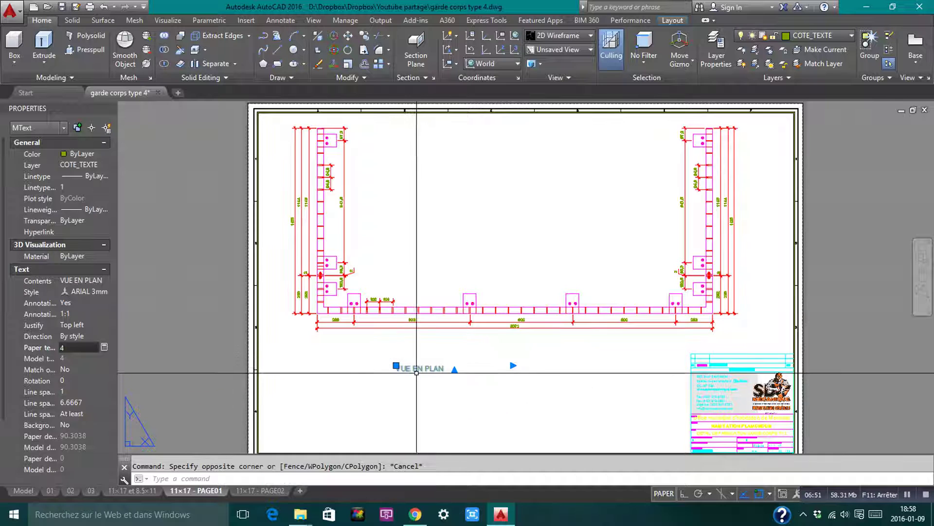
Step: Move the VUE EN PLAN label to the right so it sits nearer the middle beneath the plan
{"action": "scroll", "coordinate": [419, 372], "scroll_direction": "up", "scroll_amount": 2}
{"action": "type", "text": "m"}
{"action": "key", "text": "space"}
{"action": "left_click", "coordinate": [460, 370]}
{"action": "scroll", "coordinate": [475, 370], "scroll_direction": "down", "scroll_amount": 1}
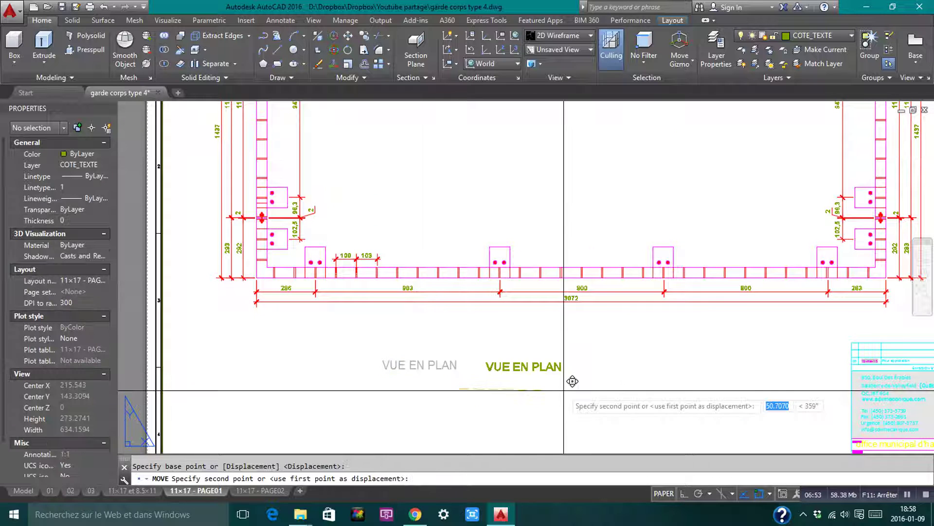
{"action": "left_click", "coordinate": [594, 364]}
{"action": "key", "text": "Escape"}
{"action": "scroll", "coordinate": [578, 336], "scroll_direction": "down", "scroll_amount": 3}
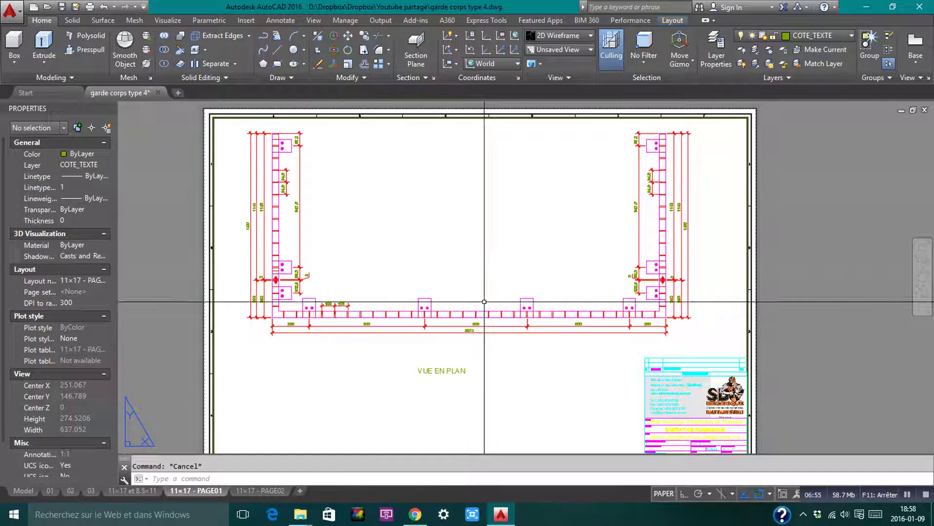
Step: Examine the dimensions around the joint near the lower right corner of the railing plan
{"action": "scroll", "coordinate": [560, 278], "scroll_direction": "down", "scroll_amount": 2}
{"action": "scroll", "coordinate": [607, 285], "scroll_direction": "up", "scroll_amount": 4}
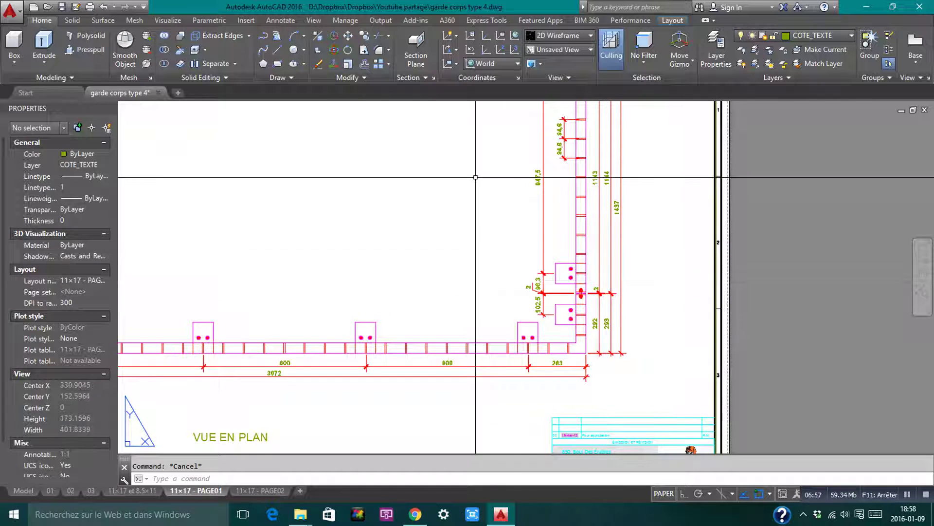
{"action": "scroll", "coordinate": [521, 231], "scroll_direction": "up", "scroll_amount": 2}
{"action": "scroll", "coordinate": [552, 249], "scroll_direction": "down", "scroll_amount": 3}
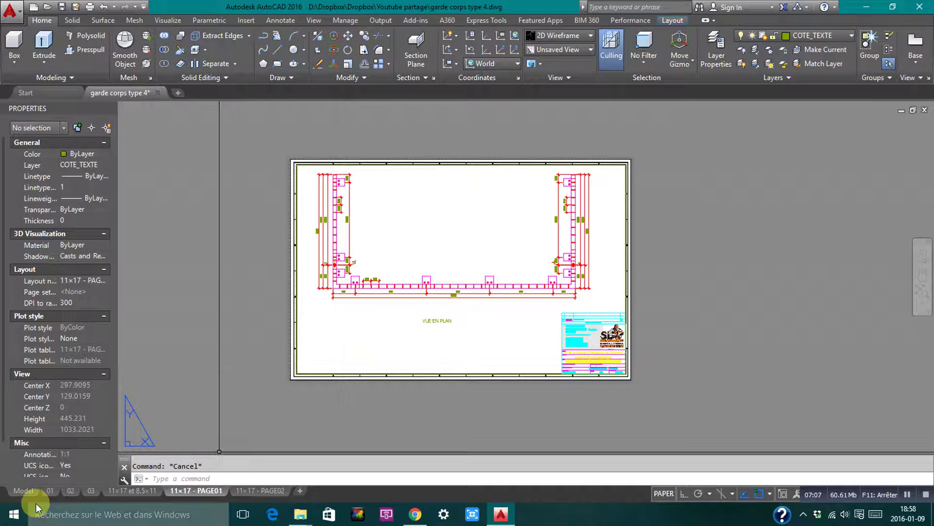
{"action": "left_click", "coordinate": [30, 489]}
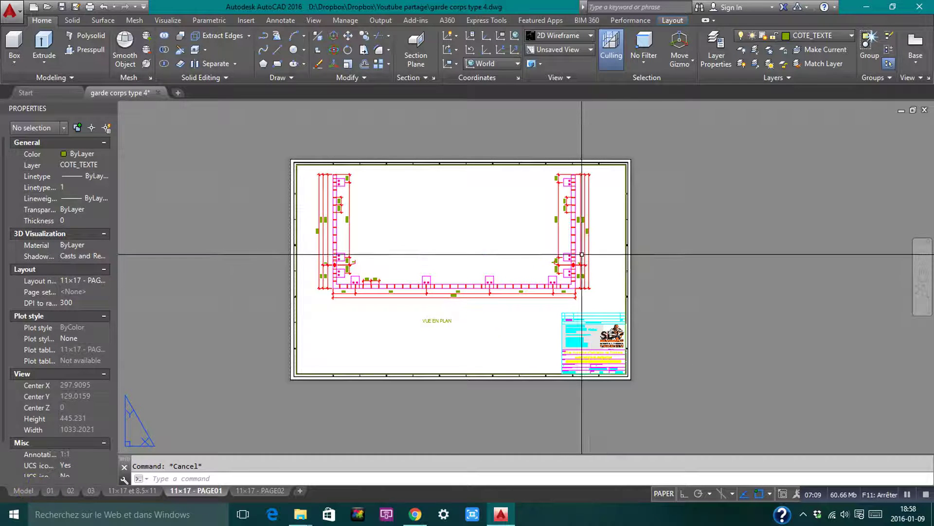
{"action": "scroll", "coordinate": [573, 266], "scroll_direction": "up", "scroll_amount": 4}
{"action": "scroll", "coordinate": [576, 261], "scroll_direction": "up", "scroll_amount": 2}
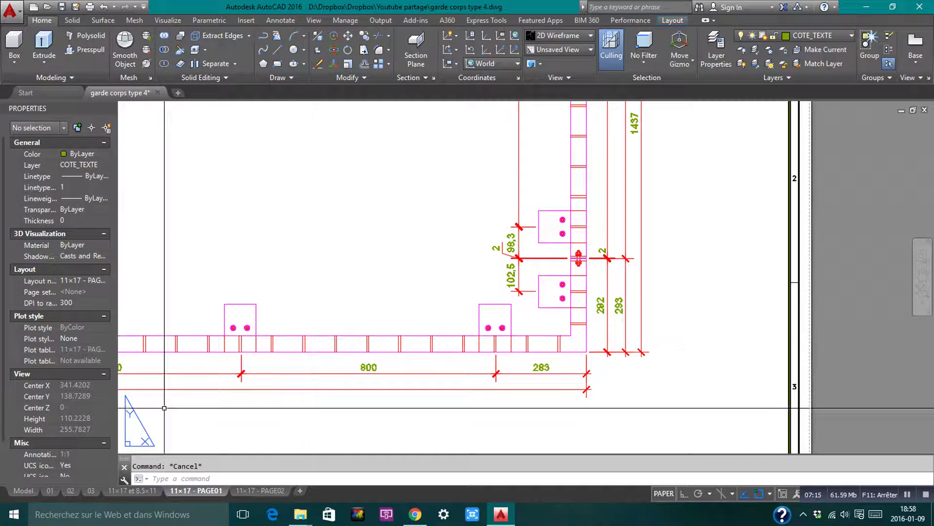
Step: In model space, copy the right-hand railing around its joint, with its dimensions, into the empty area inside the plan
{"action": "left_click", "coordinate": [28, 489]}
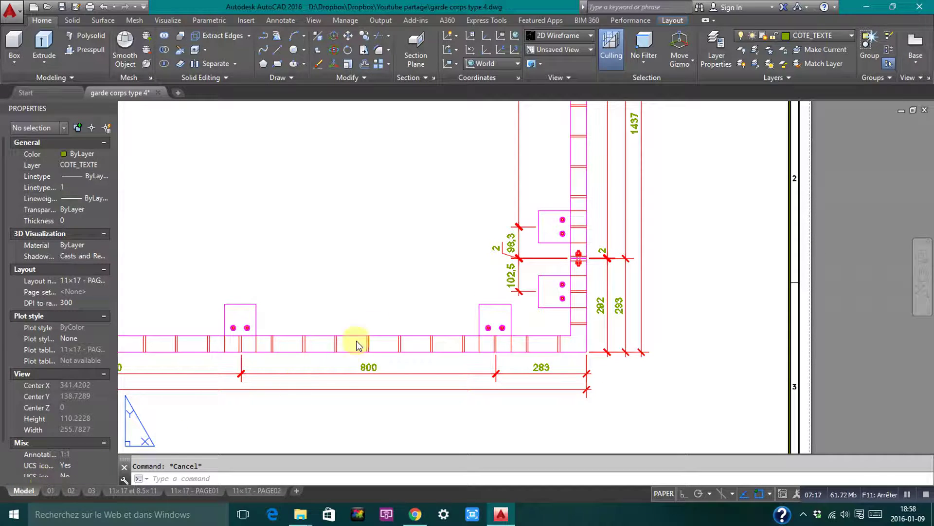
{"action": "scroll", "coordinate": [589, 225], "scroll_direction": "up", "scroll_amount": 4}
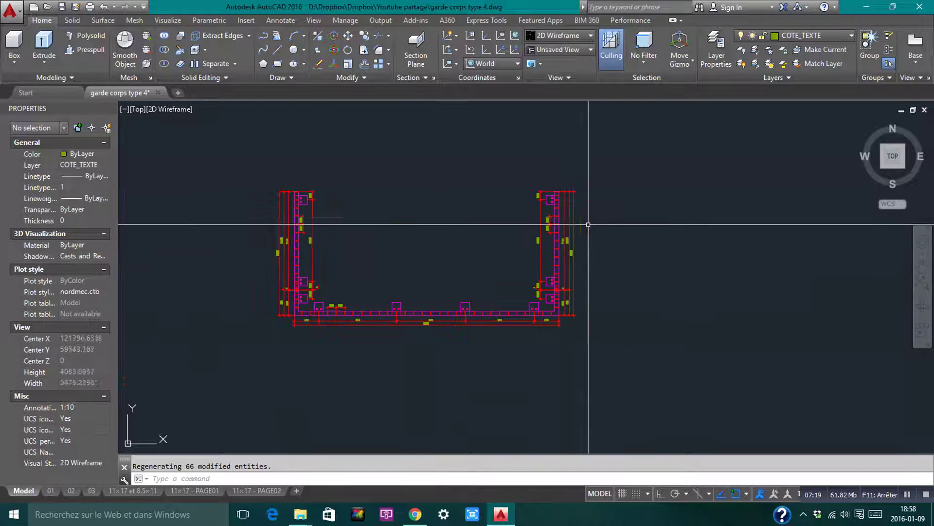
{"action": "scroll", "coordinate": [589, 224], "scroll_direction": "up", "scroll_amount": 6}
{"action": "left_click", "coordinate": [566, 237]}
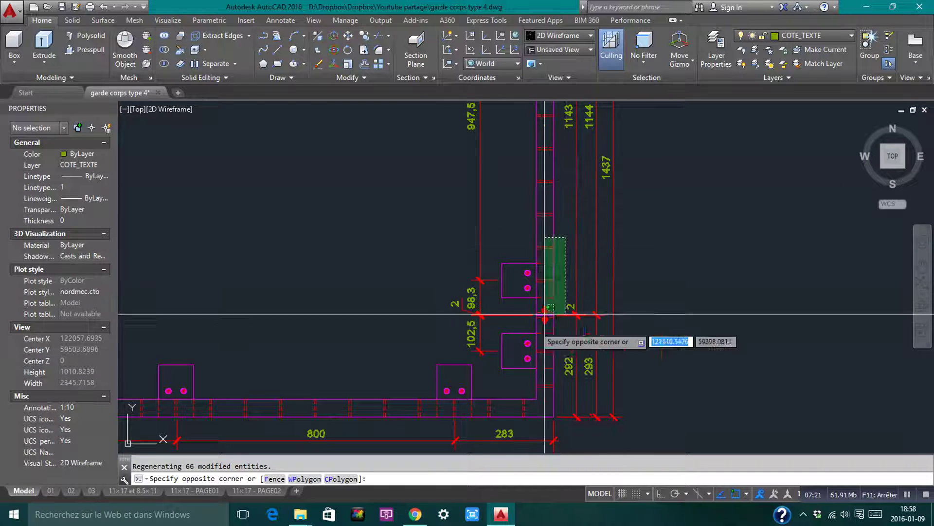
{"action": "left_click", "coordinate": [519, 354]}
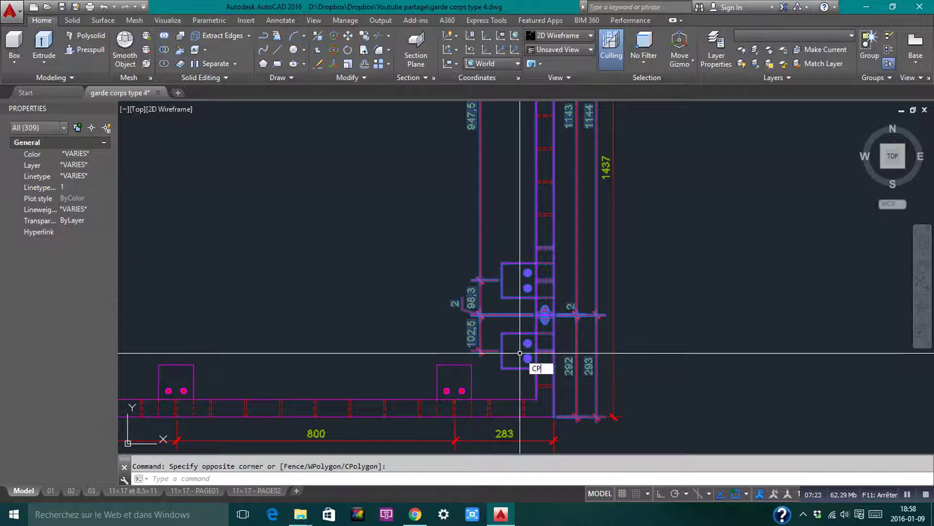
{"action": "type", "text": "CP"}
{"action": "key", "text": "Return"}
{"action": "left_click", "coordinate": [546, 315]}
{"action": "scroll", "coordinate": [571, 317], "scroll_direction": "down", "scroll_amount": 2}
{"action": "left_click", "coordinate": [412, 264]}
{"action": "key", "text": "Escape"}
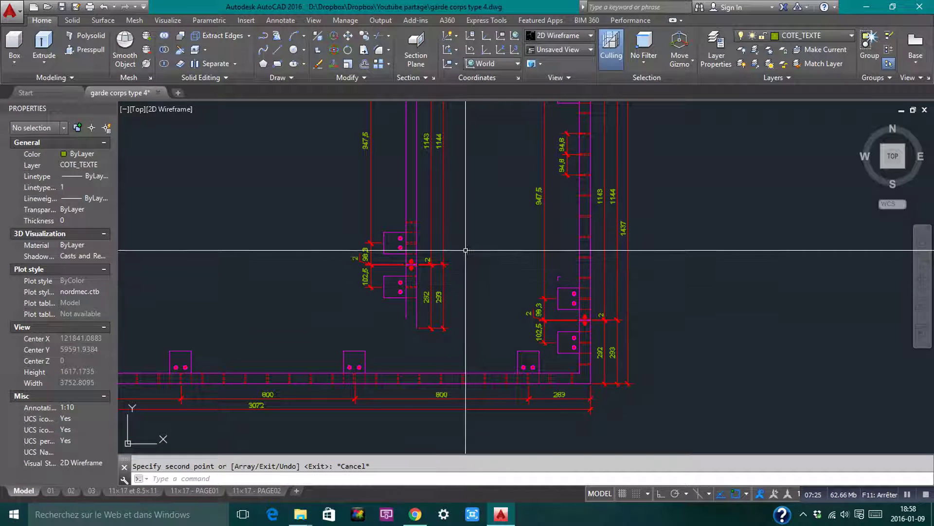
Step: Delete the dimensions on both sides of the copied railing joint
{"action": "left_click", "coordinate": [465, 247]}
{"action": "left_click", "coordinate": [439, 289]}
{"action": "key", "text": "Delete"}
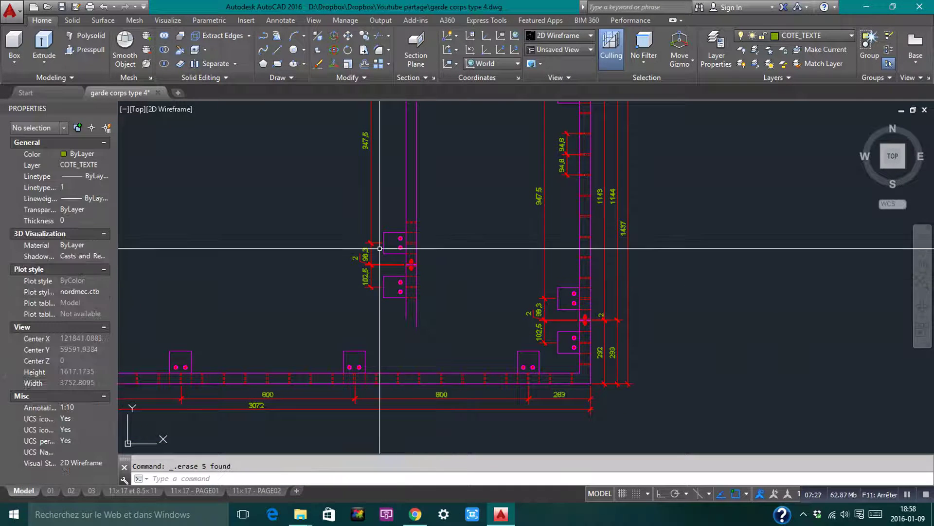
{"action": "left_click", "coordinate": [375, 219]}
{"action": "left_click", "coordinate": [337, 311]}
{"action": "key", "text": "Delete"}
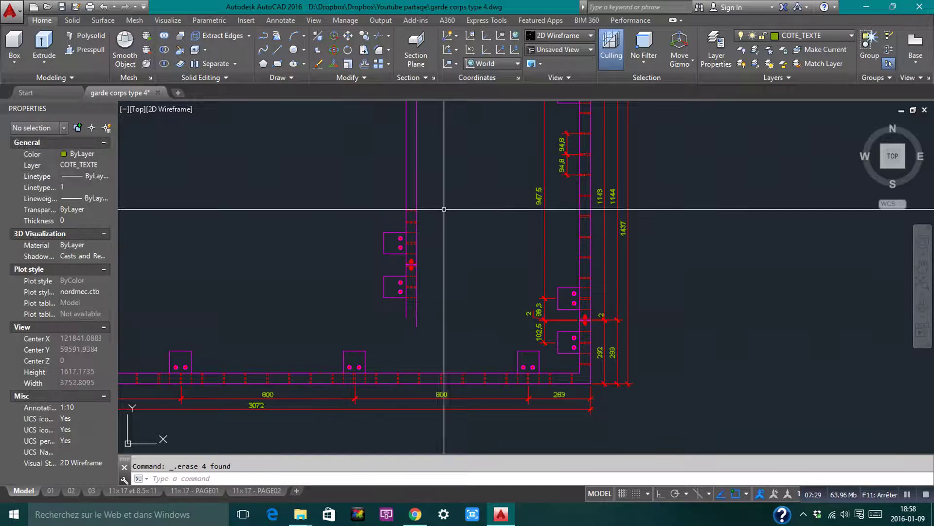
Step: Scale the copied railing joint by a factor of 2 from the joint's centre
{"action": "left_click", "coordinate": [444, 198]}
{"action": "left_click", "coordinate": [373, 301]}
{"action": "type", "text": "S"}
{"action": "key", "text": "Return"}
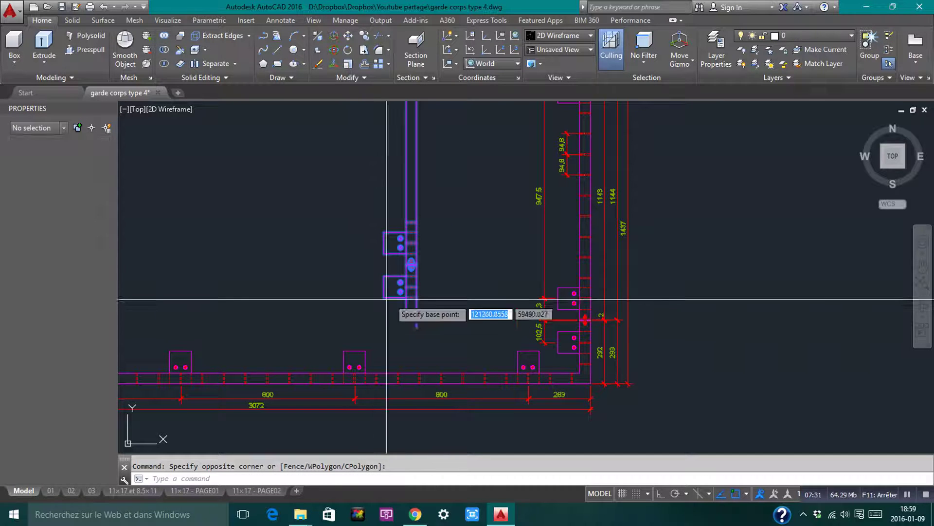
{"action": "left_click", "coordinate": [412, 265]}
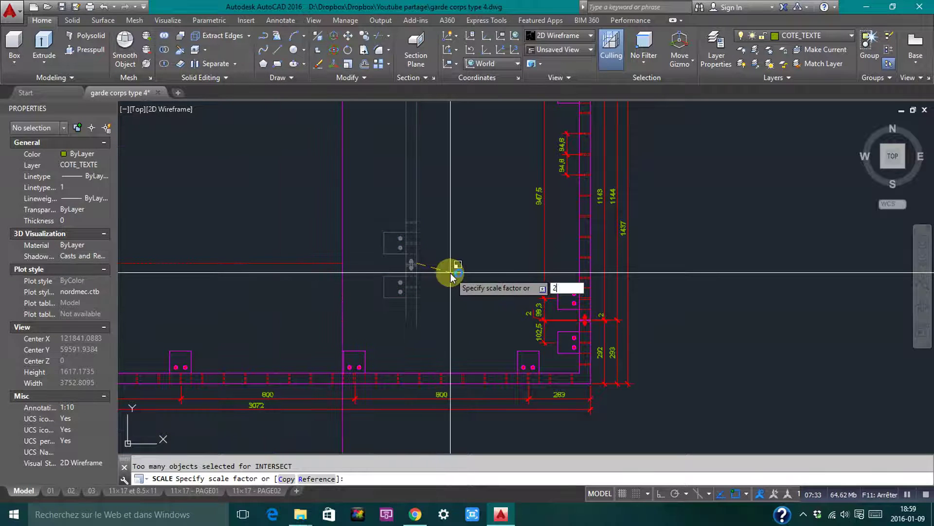
{"action": "type", "text": "2"}
{"action": "key", "text": "Return"}
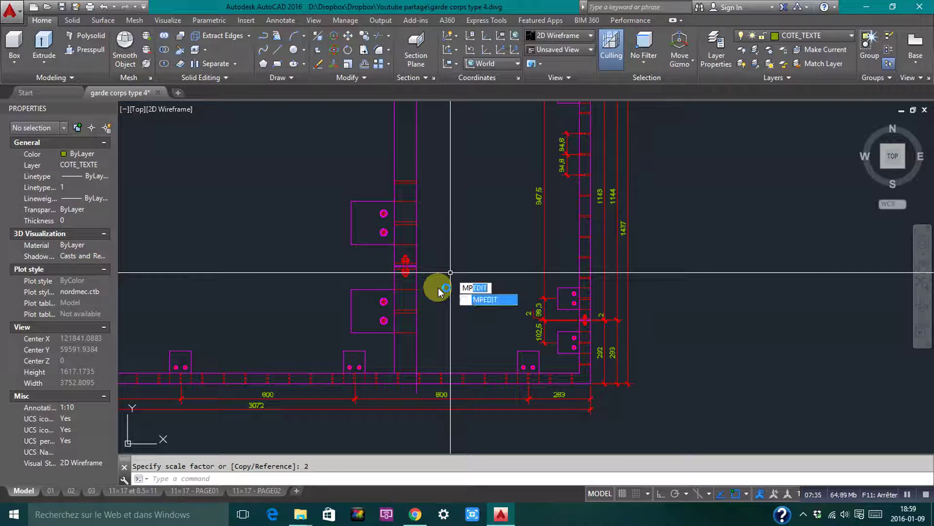
Step: Move the enlarged railing joint up and to the left, clear of the lower railing
{"action": "key", "text": "Escape"}
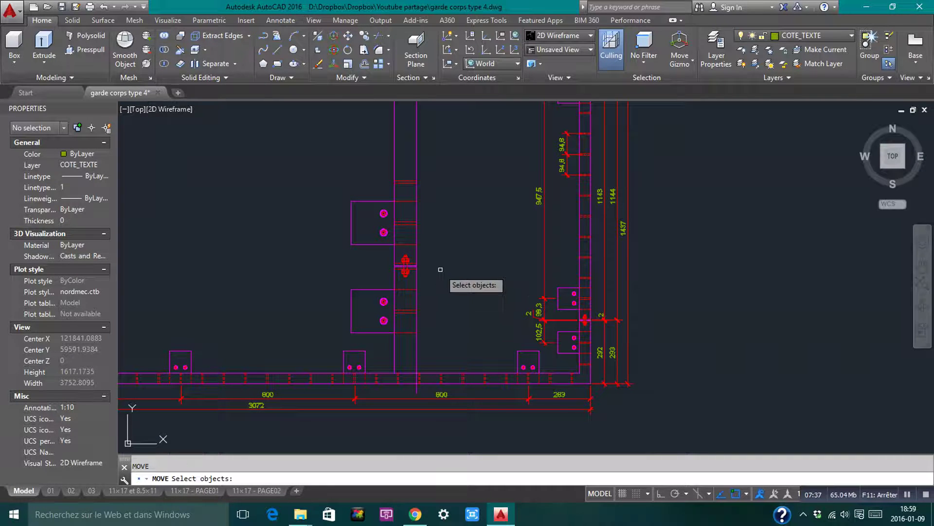
{"action": "left_click", "coordinate": [407, 267]}
{"action": "key", "text": "Return"}
{"action": "left_click", "coordinate": [511, 285]}
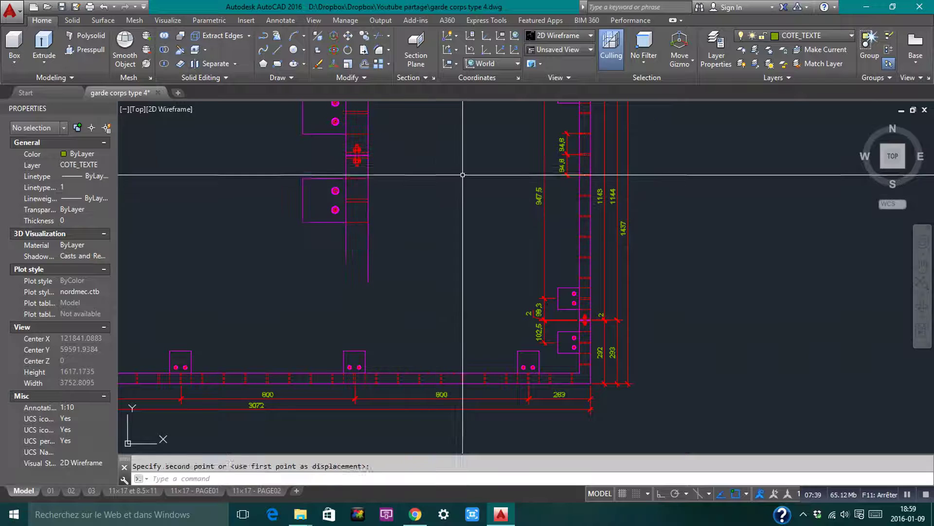
Step: Draw a circle centred on the enlarged railing joint, large enough to enclose both mounting plates
{"action": "middle_click_drag", "start_coordinate": [460, 172], "coordinate": [490, 247]}
{"action": "key", "text": "Escape"}
{"action": "type", "text": "c"}
{"action": "key", "text": "Return"}
{"action": "scroll", "coordinate": [405, 215], "scroll_direction": "up", "scroll_amount": 2}
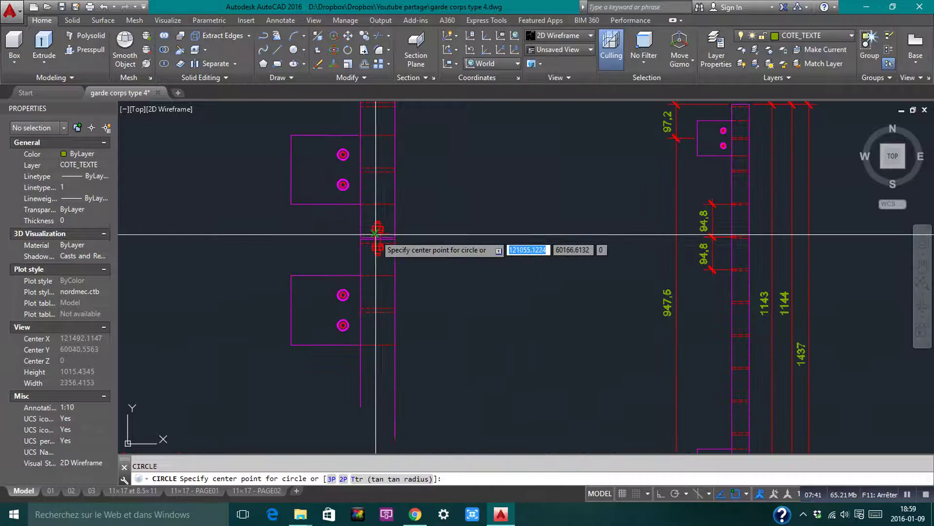
{"action": "left_click", "coordinate": [376, 234]}
{"action": "scroll", "coordinate": [430, 177], "scroll_direction": "down", "scroll_amount": 2}
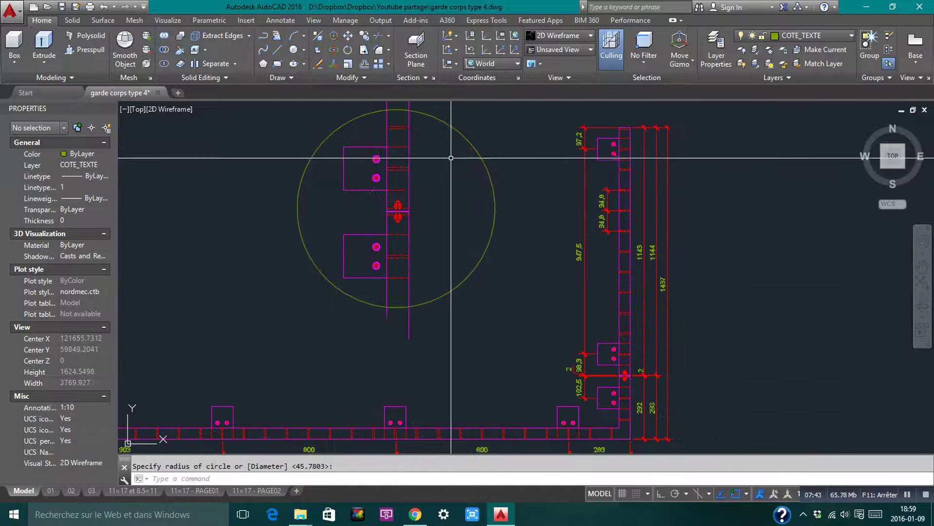
{"action": "key", "text": "Escape"}
Step: Trim the enlarged railing's lines that extend beyond the top and bottom of the detail circle
{"action": "middle_click_drag", "start_coordinate": [448, 182], "coordinate": [463, 225]}
{"action": "type", "text": "tr"}
{"action": "key", "text": "Return"}
{"action": "left_click", "coordinate": [490, 161]}
{"action": "left_click", "coordinate": [469, 198]}
{"action": "key", "text": "Return"}
{"action": "left_click", "coordinate": [440, 126]}
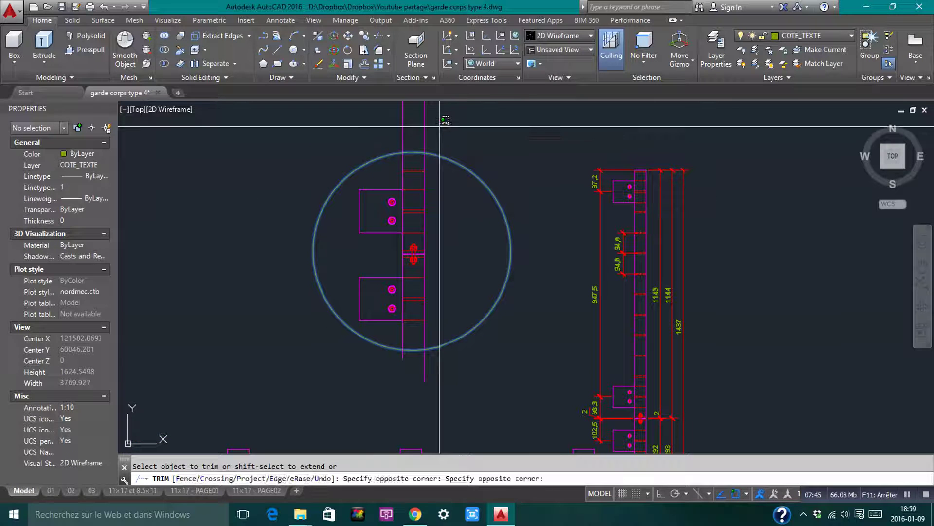
{"action": "left_click", "coordinate": [372, 138]}
{"action": "left_click", "coordinate": [448, 353]}
{"action": "left_click", "coordinate": [382, 372]}
{"action": "key", "text": "Escape"}
{"action": "key", "text": "Escape"}
{"action": "middle_click_drag", "start_coordinate": [443, 282], "coordinate": [402, 236]}
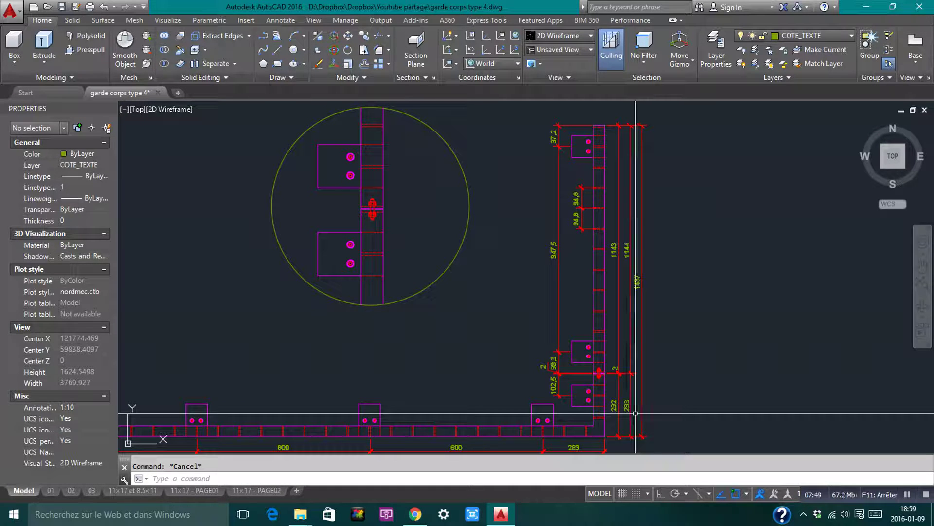
Step: Delete the enlarged joint detail with its circle, including the leftover objects, from model space
{"action": "scroll", "coordinate": [636, 413], "scroll_direction": "up", "scroll_amount": 2}
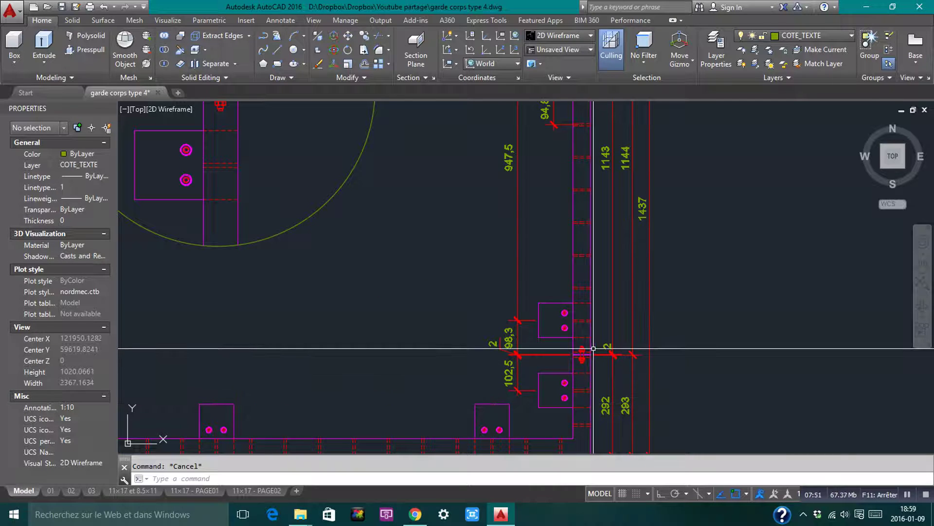
{"action": "scroll", "coordinate": [594, 348], "scroll_direction": "down", "scroll_amount": 4}
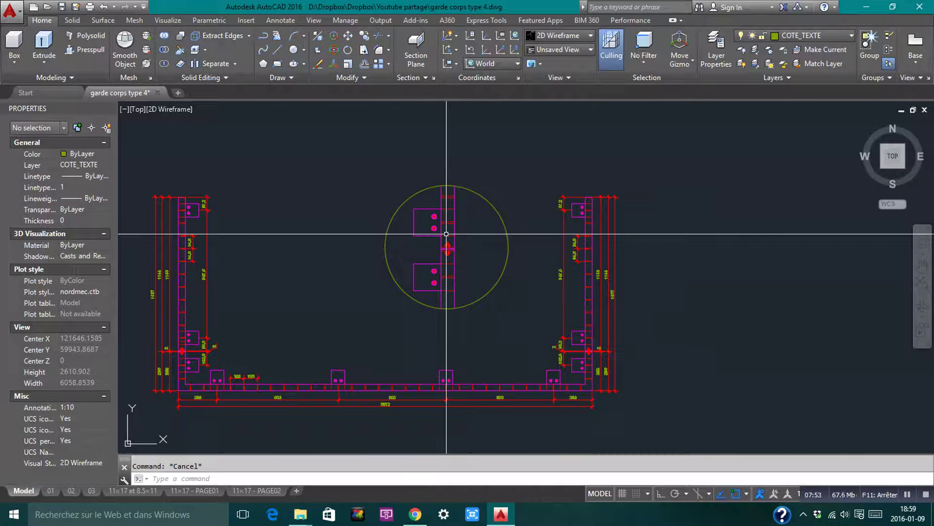
{"action": "scroll", "coordinate": [601, 370], "scroll_direction": "up", "scroll_amount": 2}
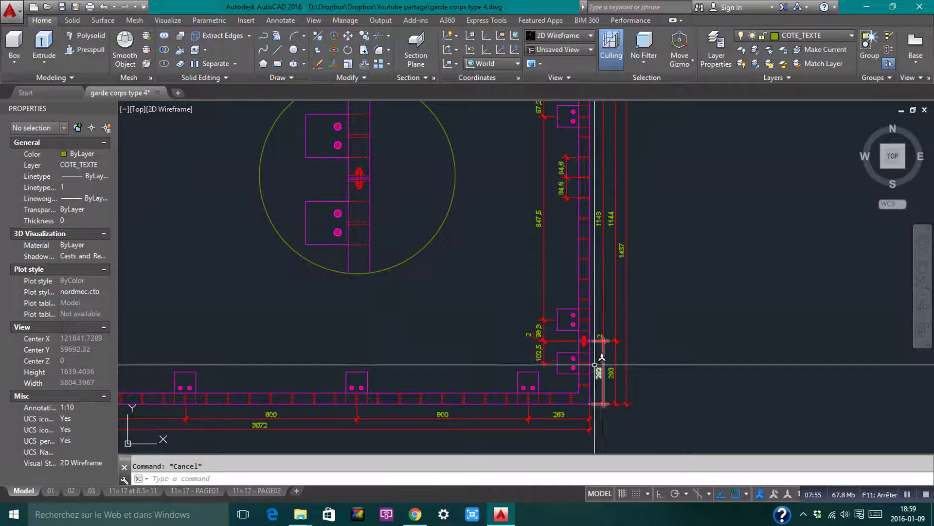
{"action": "middle_click_drag", "start_coordinate": [446, 252], "coordinate": [477, 336]}
{"action": "left_click", "coordinate": [495, 314]}
{"action": "left_click", "coordinate": [318, 187]}
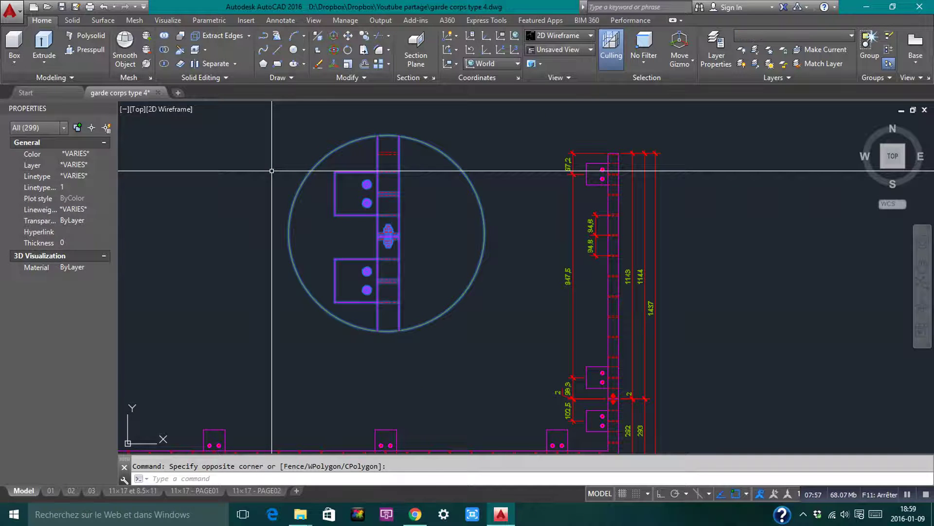
{"action": "key", "text": "Delete"}
{"action": "left_click", "coordinate": [407, 146]}
{"action": "left_click", "coordinate": [358, 182]}
{"action": "key", "text": "Delete"}
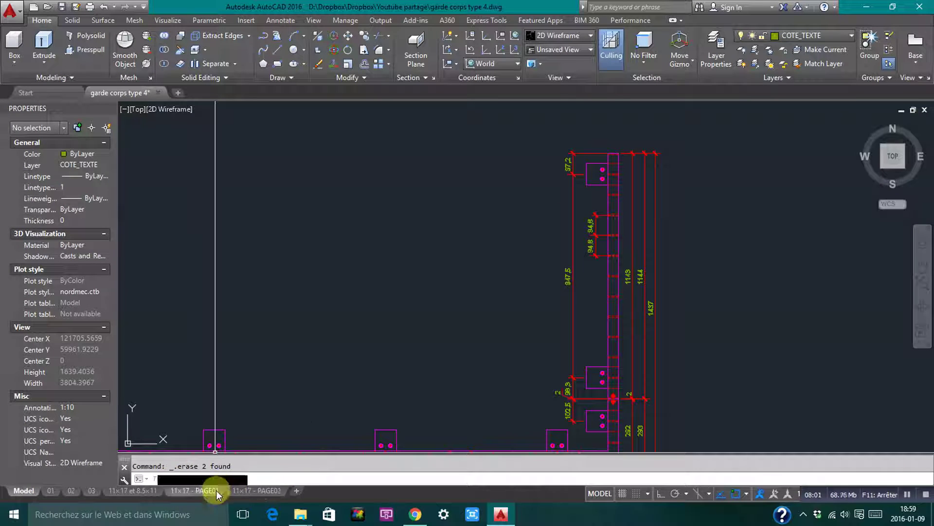
Step: Check the plan layout on PAGE01 and the isometric layout on PAGE02, including the title block on PAGE02
{"action": "left_click", "coordinate": [246, 490]}
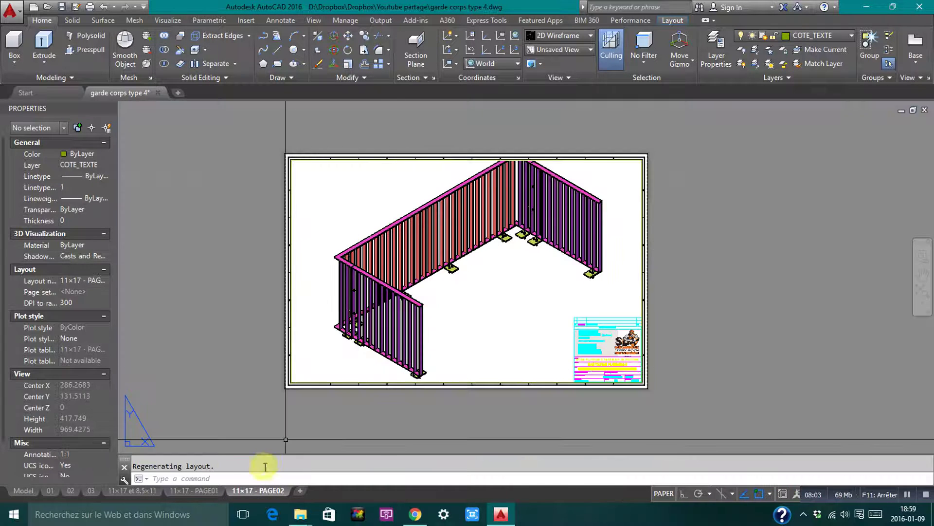
{"action": "left_click", "coordinate": [212, 491]}
{"action": "scroll", "coordinate": [431, 274], "scroll_direction": "down", "scroll_amount": 5}
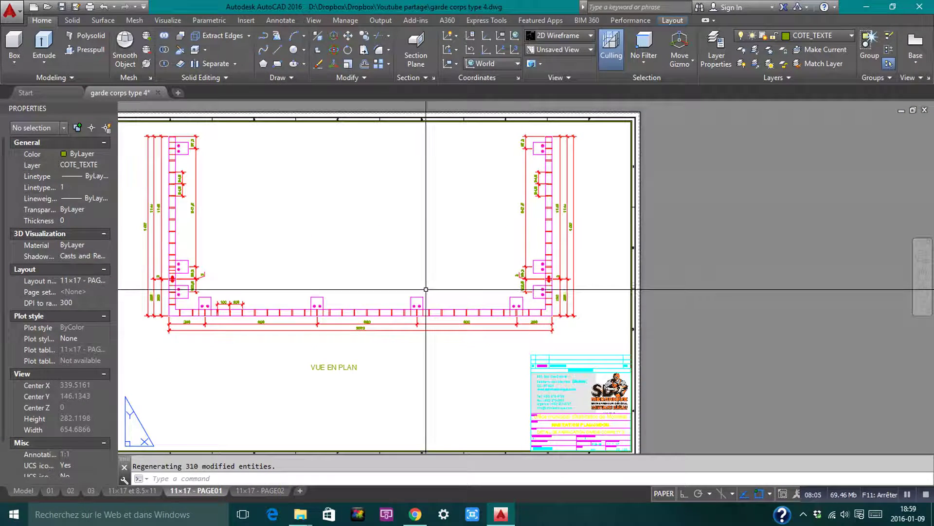
{"action": "middle_click_drag", "start_coordinate": [431, 274], "coordinate": [529, 266]}
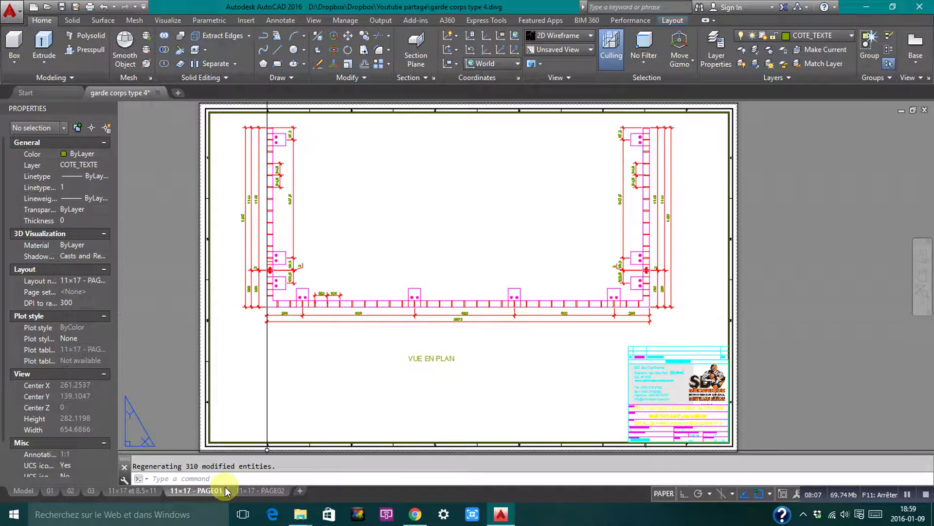
{"action": "left_click", "coordinate": [258, 490]}
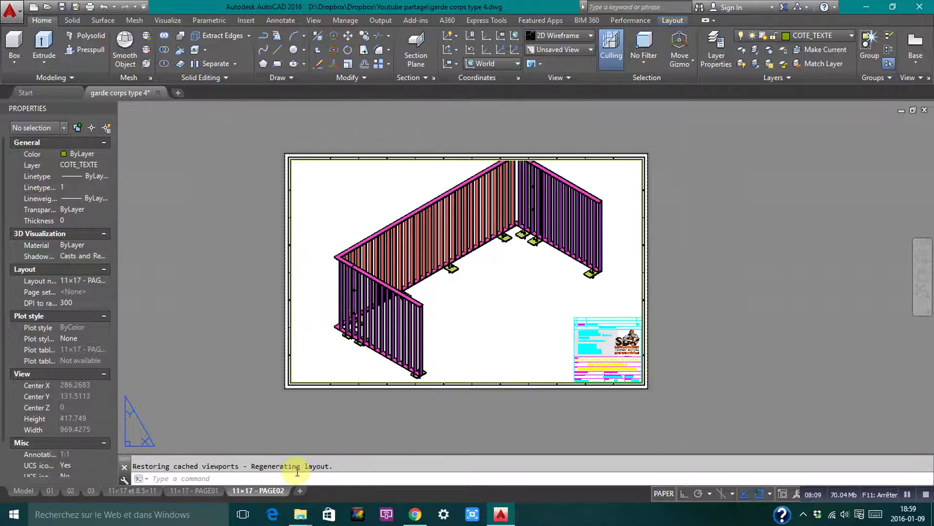
{"action": "scroll", "coordinate": [565, 380], "scroll_direction": "up", "scroll_amount": 10}
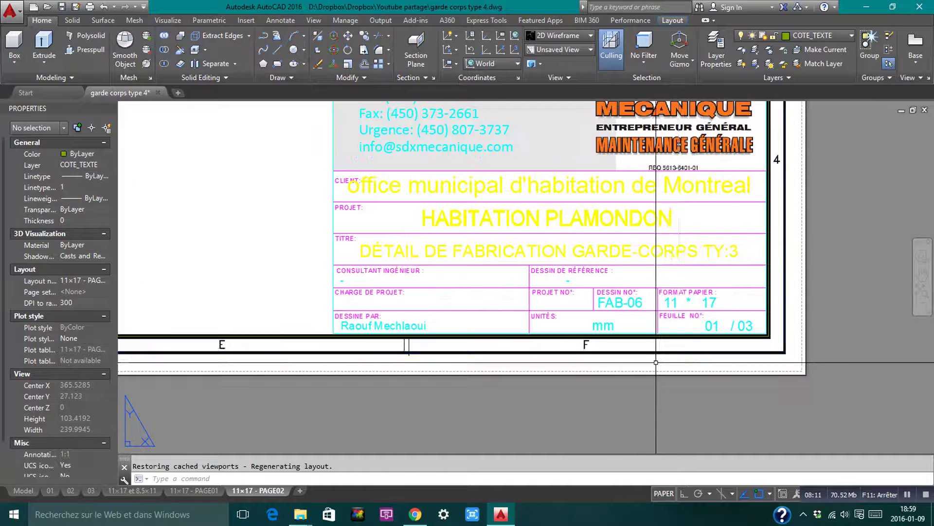
{"action": "scroll", "coordinate": [705, 329], "scroll_direction": "down", "scroll_amount": 4}
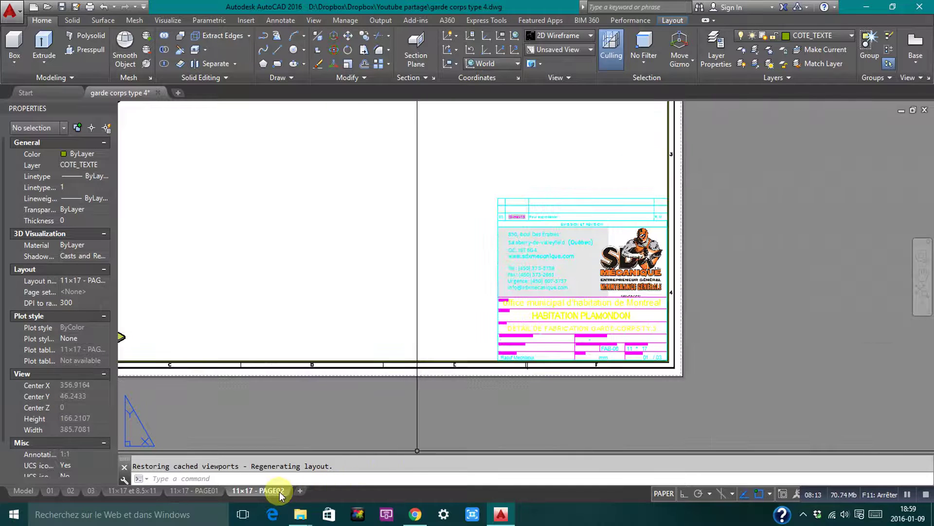
Step: Rename the isometric layout as "11×17 - PAGE01." with a trailing period
{"action": "right_click", "coordinate": [281, 494]}
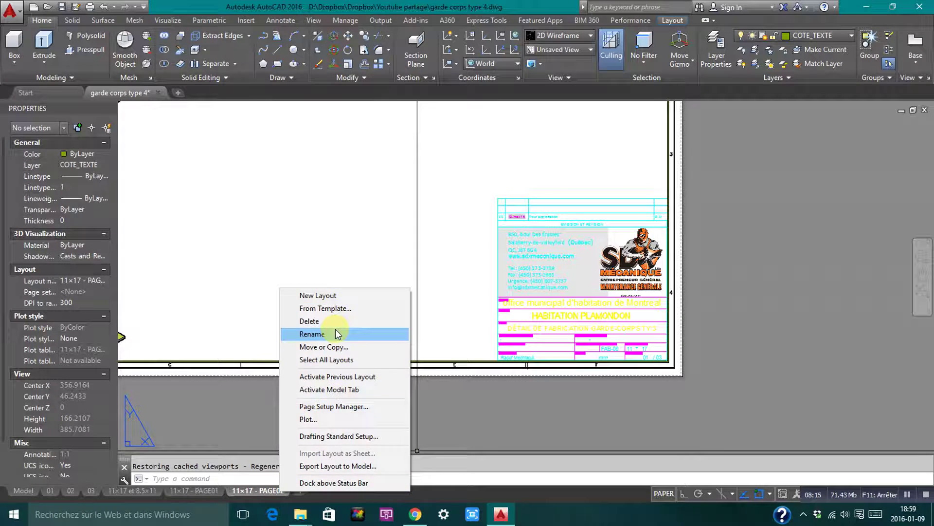
{"action": "left_click", "coordinate": [335, 329]}
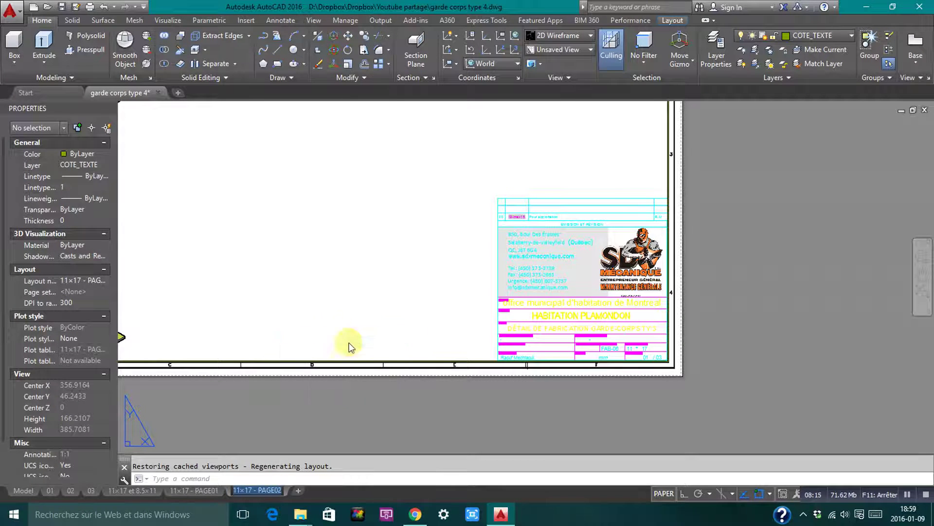
{"action": "left_click", "coordinate": [282, 490]}
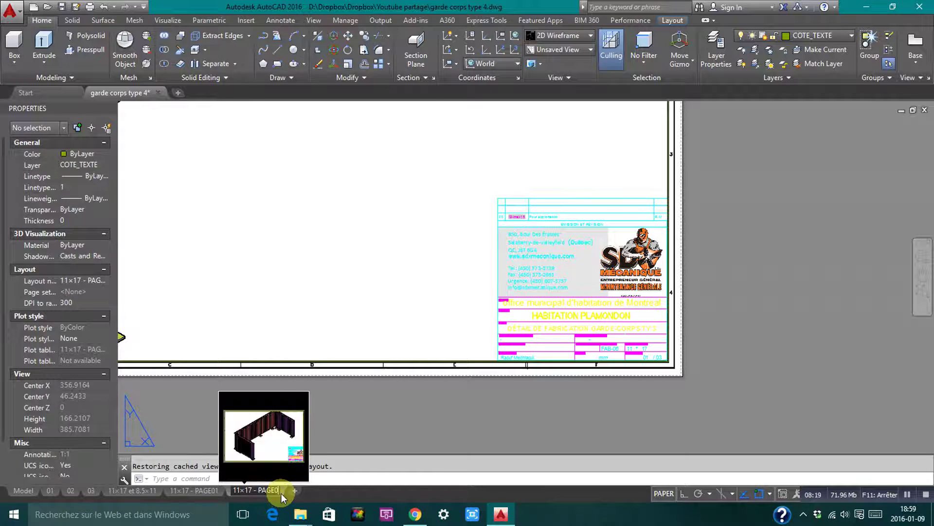
{"action": "key", "text": "BackSpace"}
{"action": "type", "text": "1"}
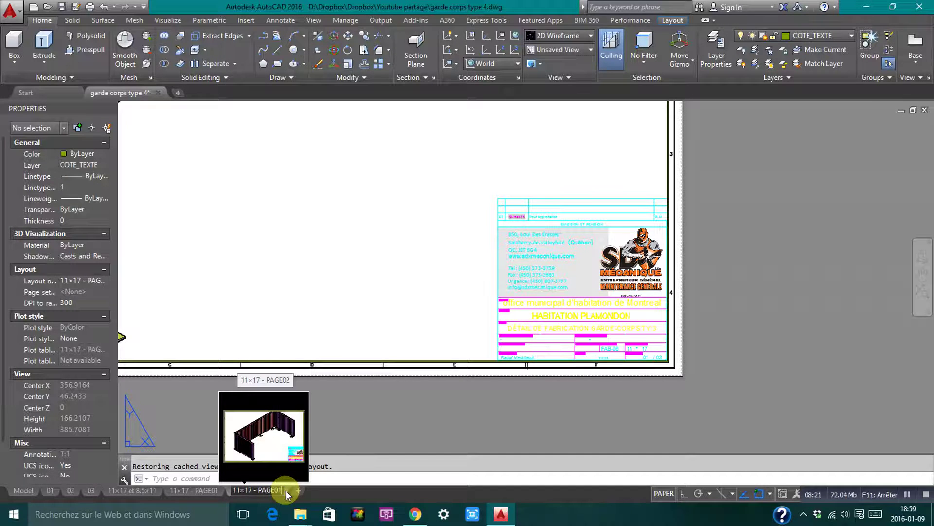
{"action": "type", "text": "."}
{"action": "key", "text": "Return"}
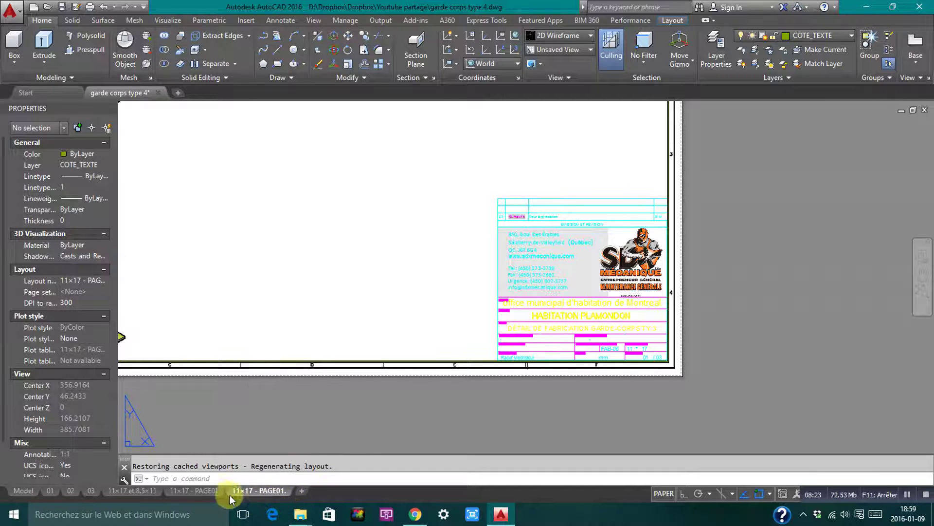
Step: Rename the plan view layout as "11×17 - PAGE02"
{"action": "left_click", "coordinate": [218, 489]}
{"action": "right_click", "coordinate": [218, 490]}
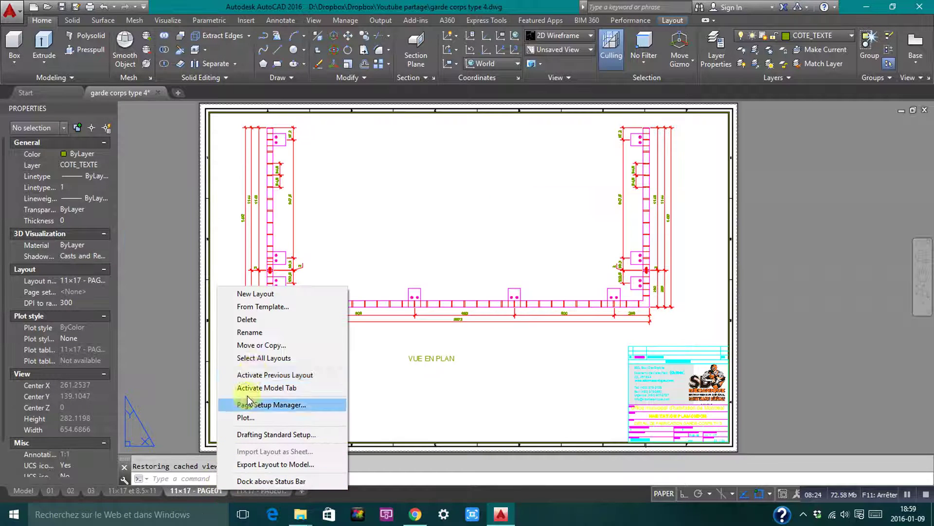
{"action": "left_click", "coordinate": [264, 332]}
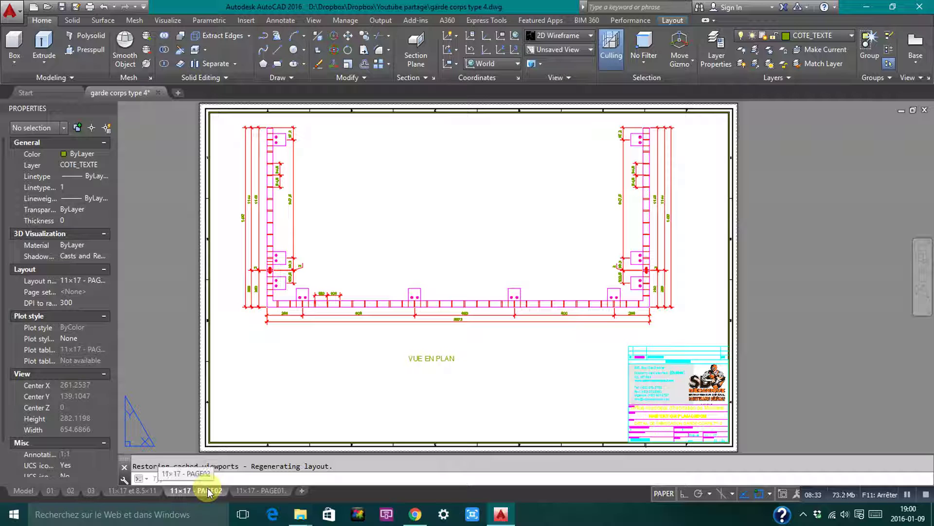
Step: Create a copy of the 11×17 - PAGE02 plan layout
{"action": "right_click", "coordinate": [210, 491]}
{"action": "left_click", "coordinate": [250, 343]}
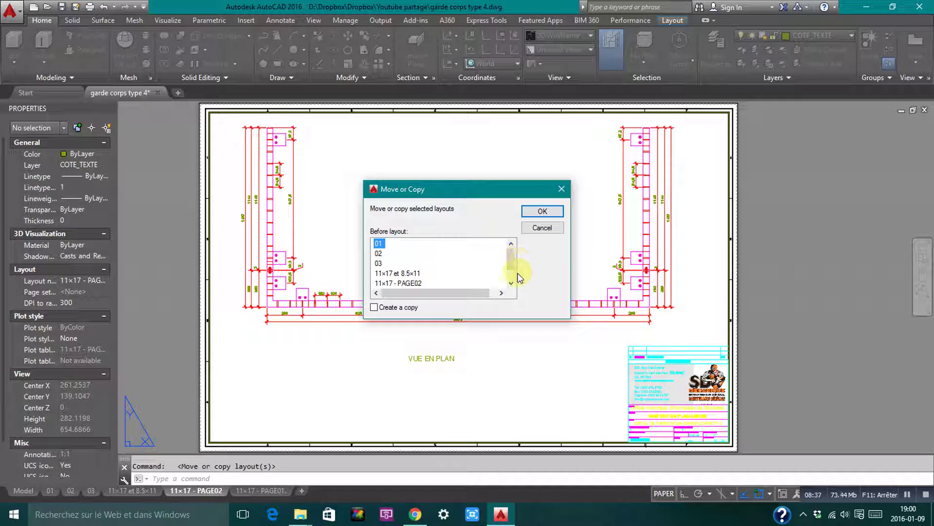
{"action": "left_click_drag", "start_coordinate": [510, 258], "coordinate": [511, 268]}
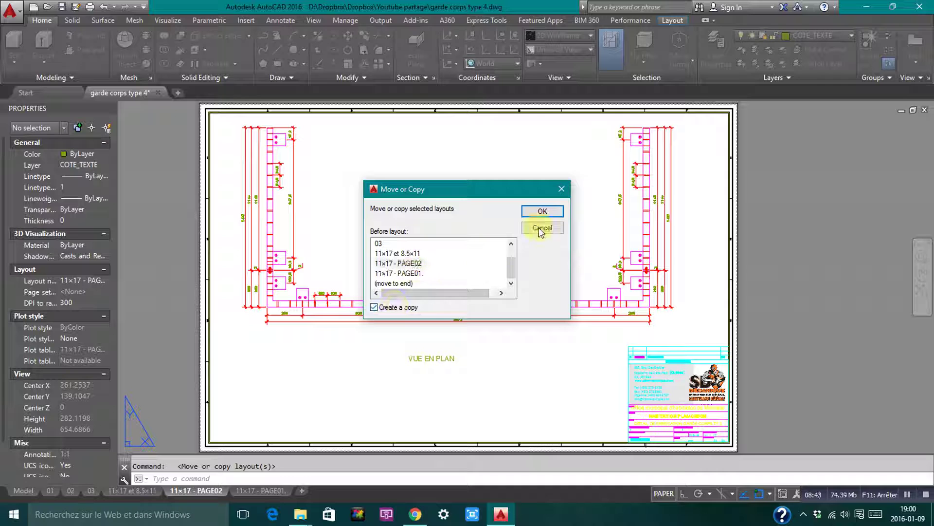
{"action": "left_click", "coordinate": [542, 212]}
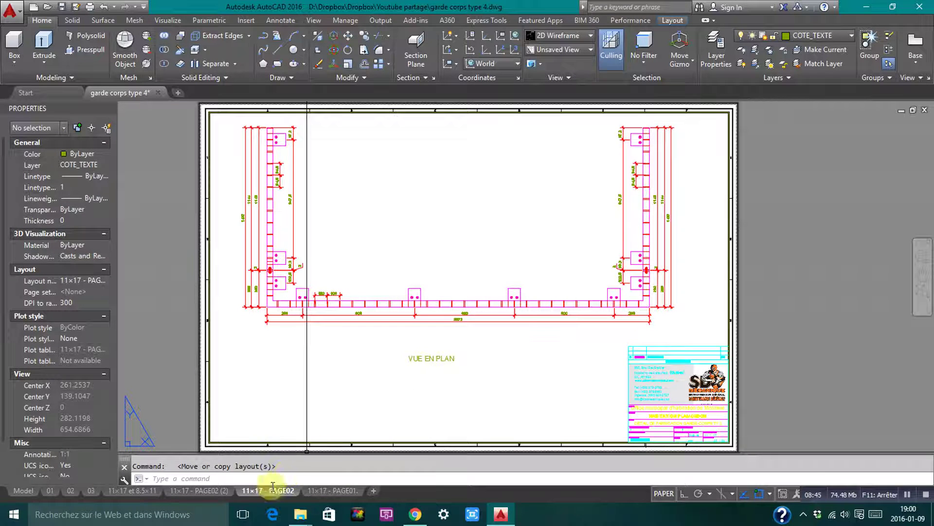
Step: Delete the duplicate of the 11×17 - PAGE02 layout
{"action": "right_click", "coordinate": [218, 490]}
{"action": "left_click", "coordinate": [248, 320]}
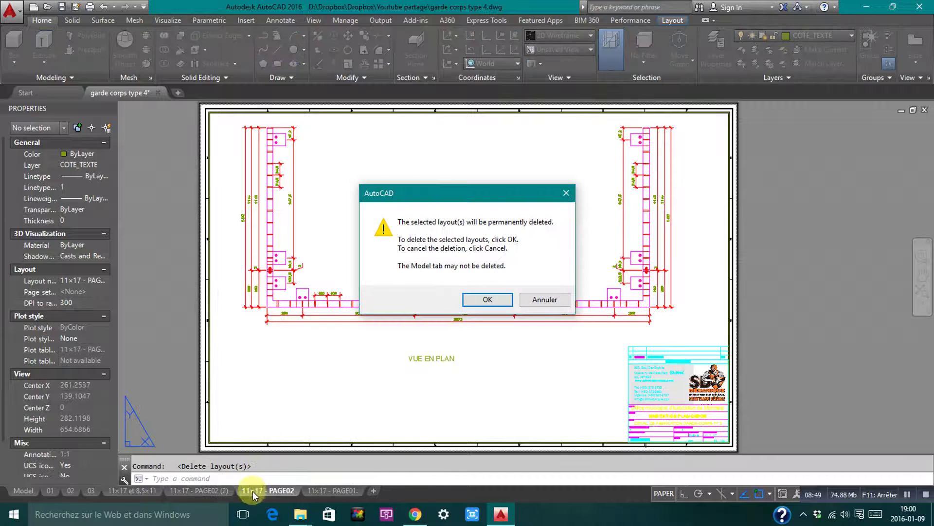
{"action": "left_click", "coordinate": [487, 299]}
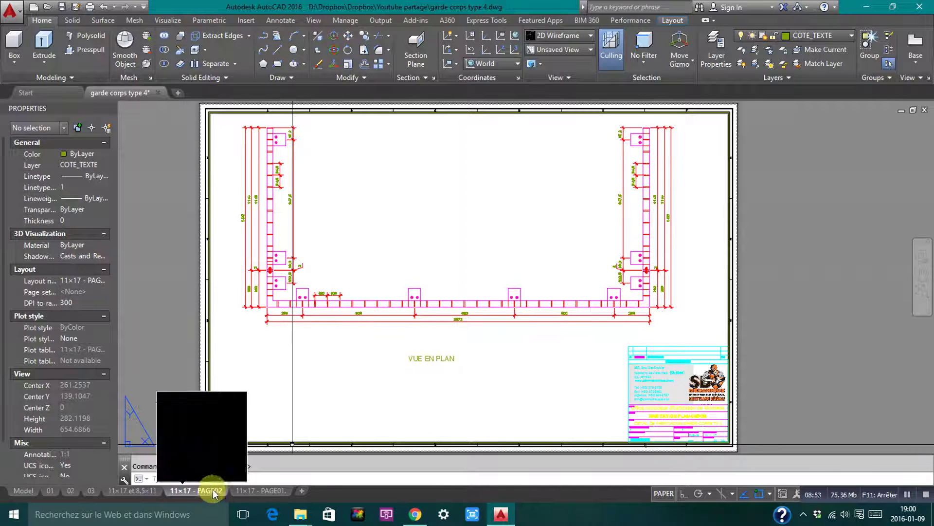
Step: Reorder the layouts so that the isometric layout "11×17 - PAGE01." comes before 11×17 - PAGE02
{"action": "right_click", "coordinate": [244, 490]}
{"action": "left_click", "coordinate": [249, 491]}
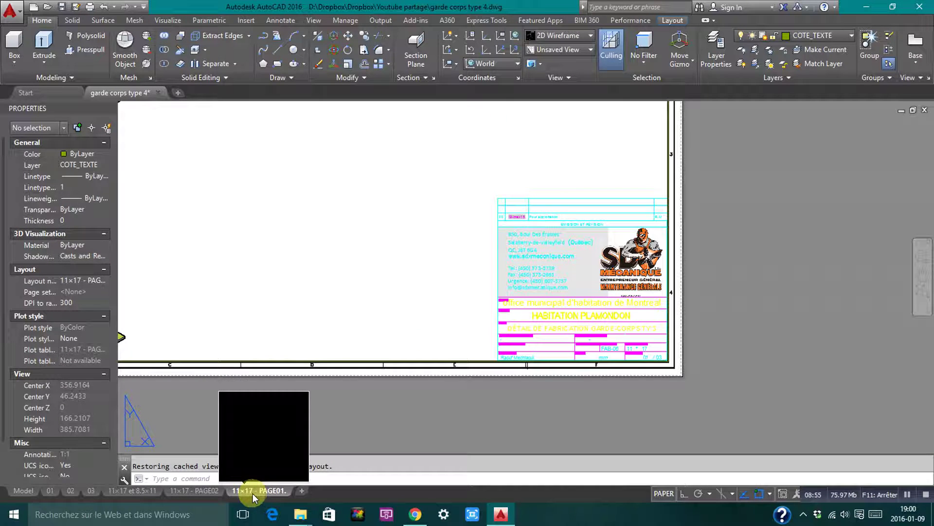
{"action": "left_click_drag", "start_coordinate": [252, 493], "coordinate": [178, 495]}
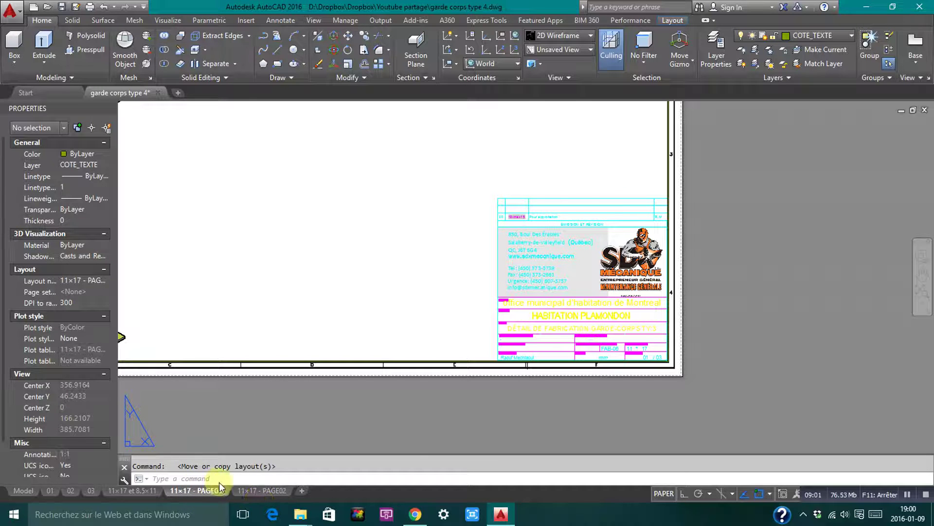
{"action": "scroll", "coordinate": [686, 312], "scroll_direction": "down", "scroll_amount": 4}
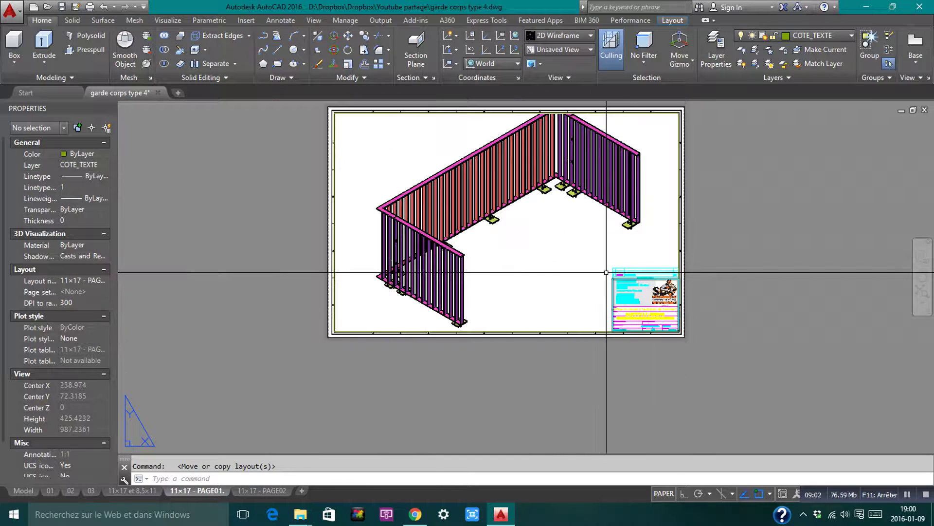
Step: Add a rectangular viewport about 135 × 61 mm inside the U-shaped railing plan on the 11×17 - PAGE02 layout
{"action": "left_click", "coordinate": [249, 489]}
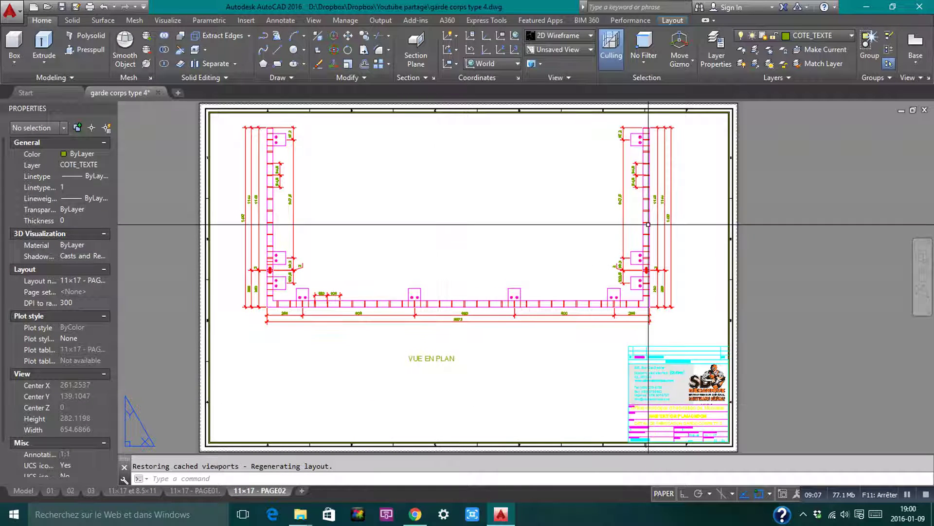
{"action": "scroll", "coordinate": [648, 224], "scroll_direction": "up", "scroll_amount": 2}
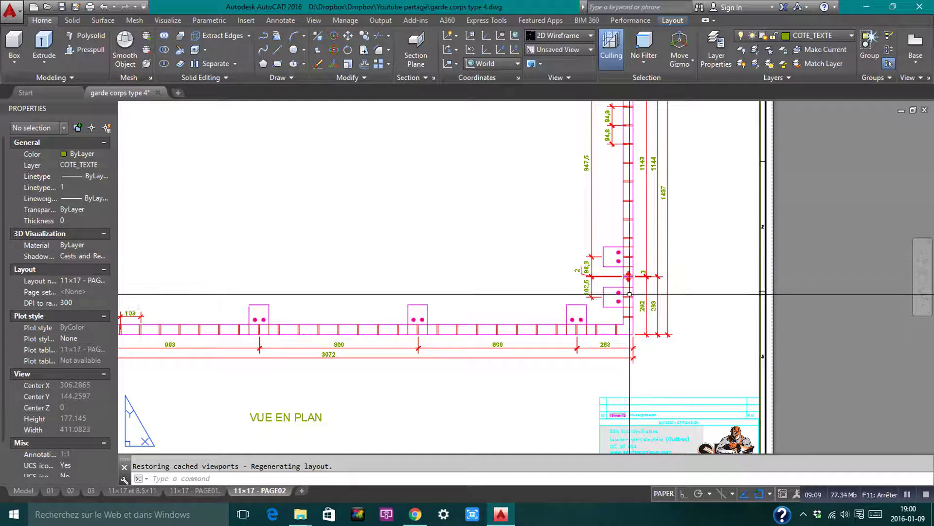
{"action": "scroll", "coordinate": [630, 294], "scroll_direction": "down", "scroll_amount": 2}
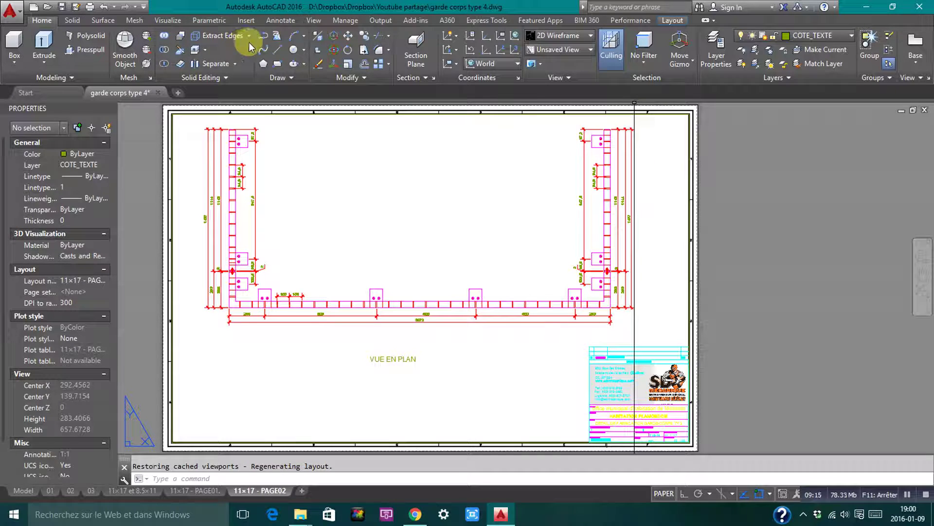
{"action": "left_click", "coordinate": [683, 19]}
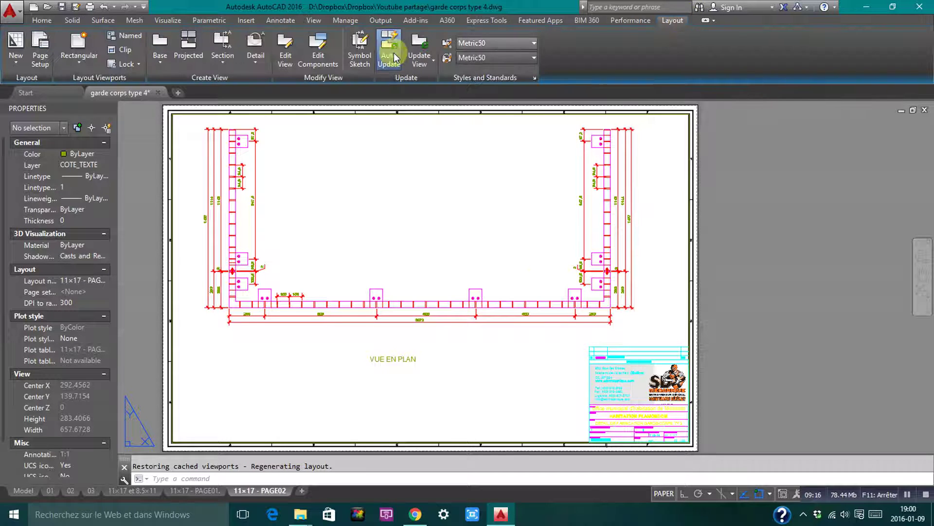
{"action": "left_click", "coordinate": [84, 55]}
{"action": "left_click", "coordinate": [96, 85]}
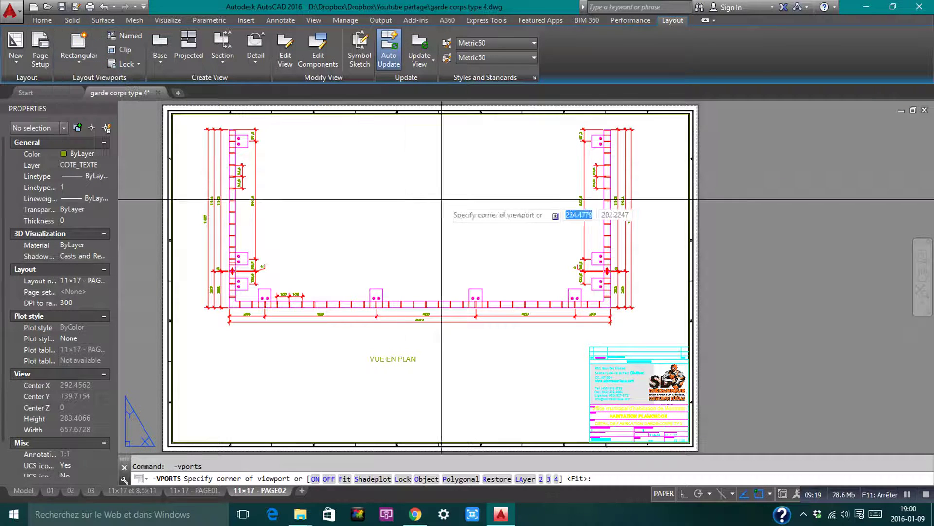
{"action": "left_click", "coordinate": [381, 176]}
{"action": "left_click", "coordinate": [548, 251]}
Step: Set the new viewport's scale to 1:5 and centre it on the joint between the base plates of the railing's right side
{"action": "double_click", "coordinate": [481, 217]}
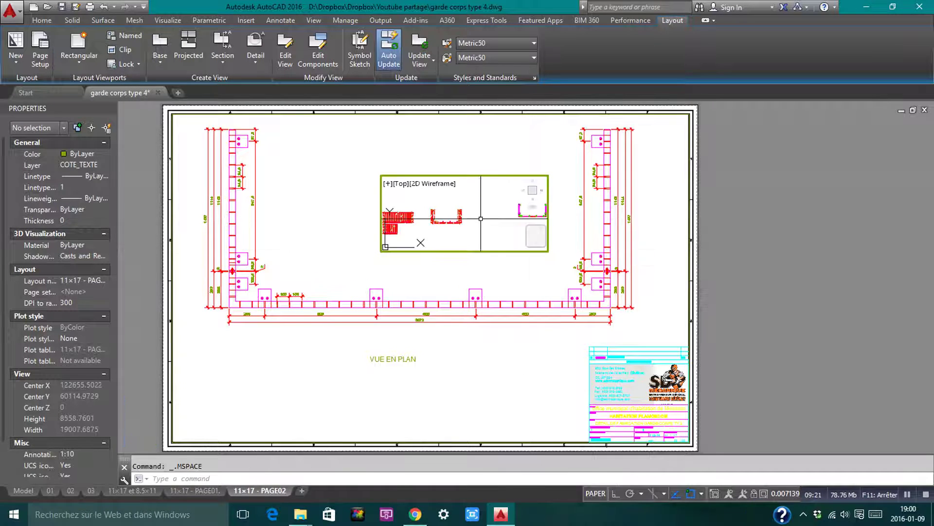
{"action": "left_click", "coordinate": [777, 495]}
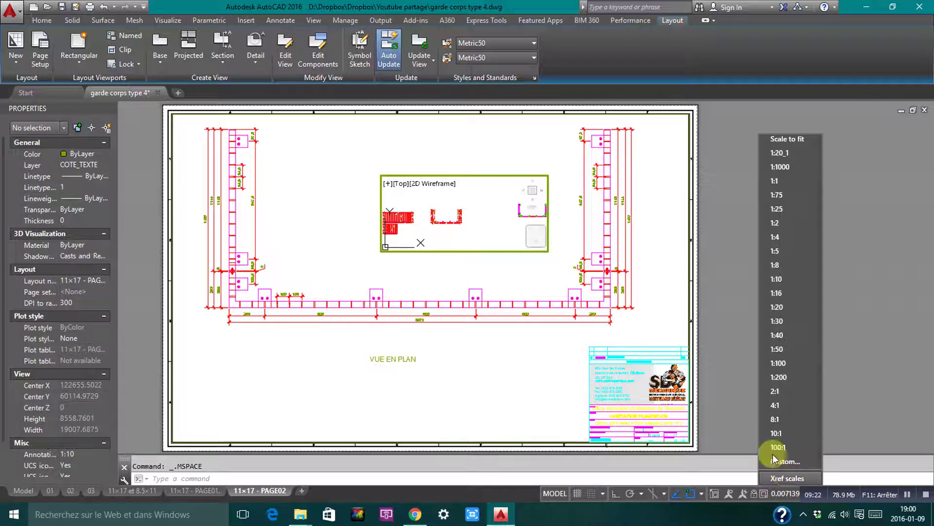
{"action": "left_click", "coordinate": [470, 233]}
{"action": "scroll", "coordinate": [467, 217], "scroll_direction": "up", "scroll_amount": 8}
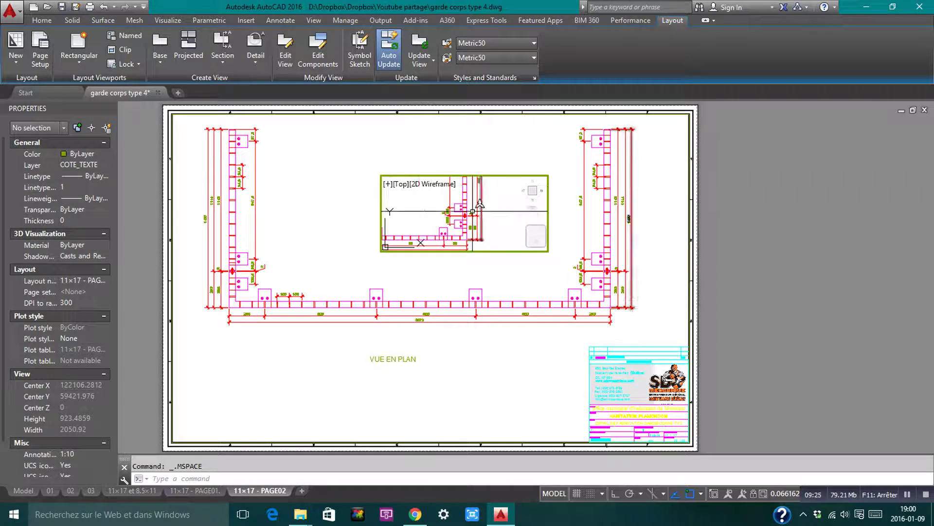
{"action": "left_click", "coordinate": [789, 494]}
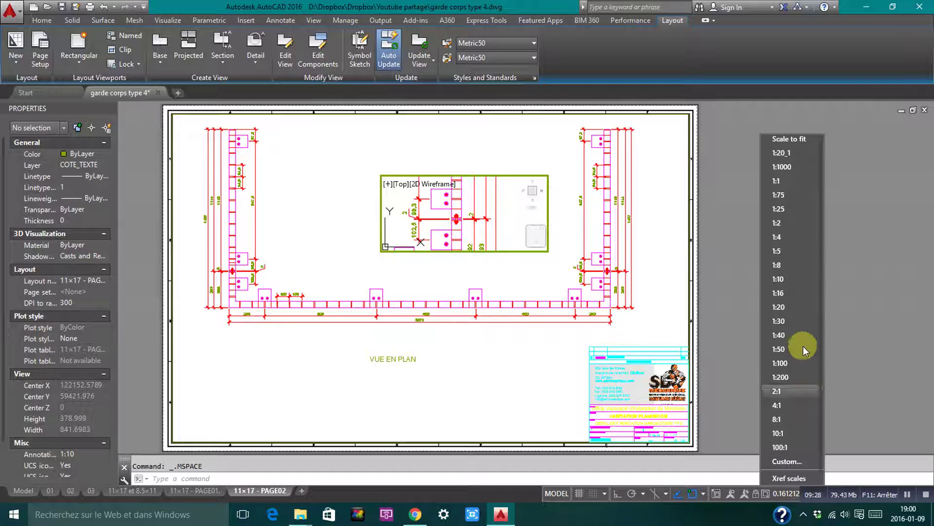
{"action": "left_click", "coordinate": [787, 249]}
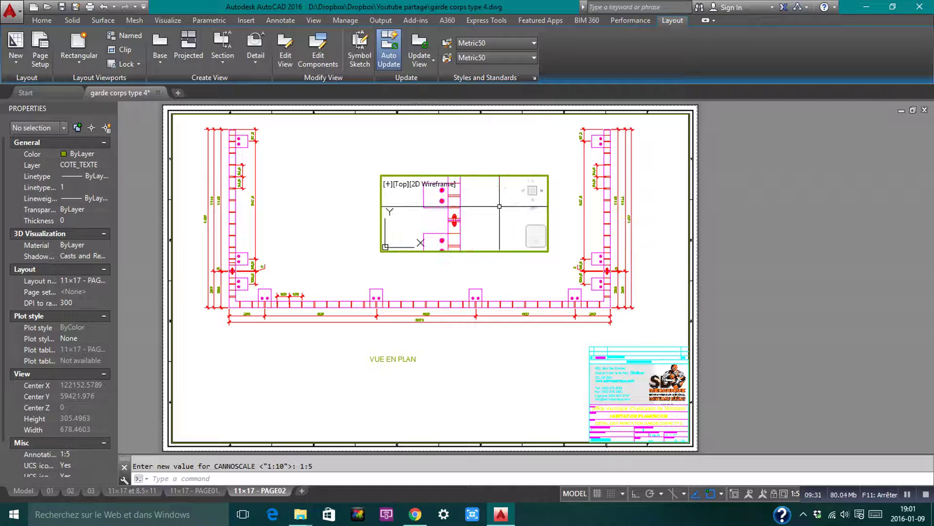
{"action": "left_click", "coordinate": [488, 265]}
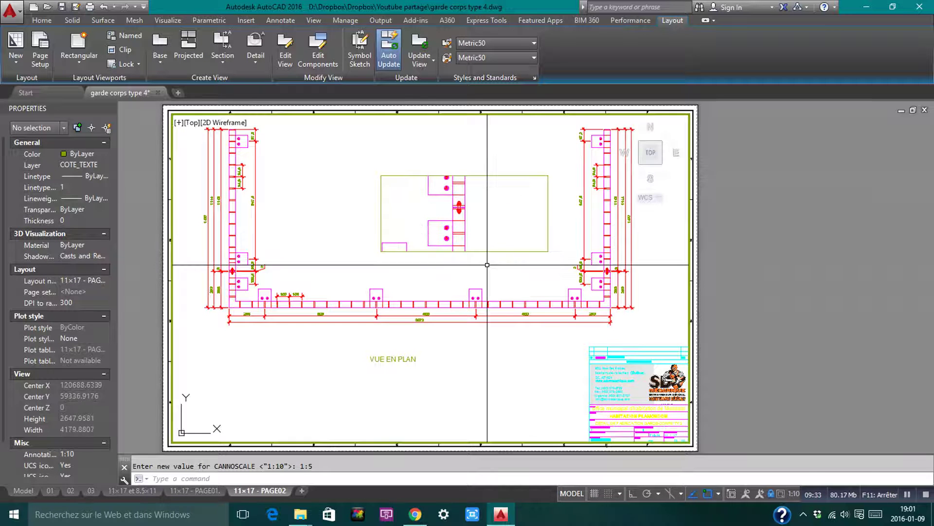
Step: Return to paper space and stretch the detail viewport's upper edge upward to a height of about 71.5 mm
{"action": "scroll", "coordinate": [461, 220], "scroll_direction": "up", "scroll_amount": 2}
{"action": "left_click", "coordinate": [507, 139]}
{"action": "left_click", "coordinate": [472, 152]}
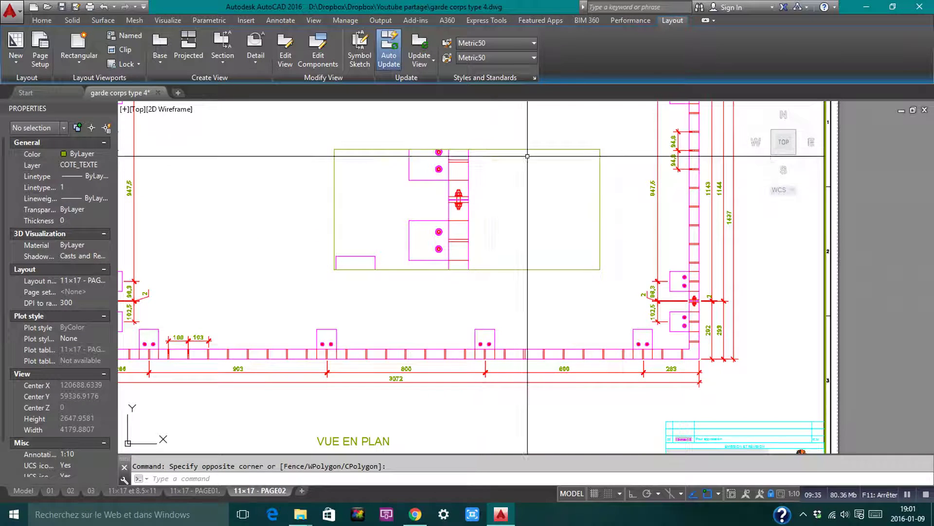
{"action": "double_click", "coordinate": [854, 247]}
{"action": "left_click", "coordinate": [559, 142]}
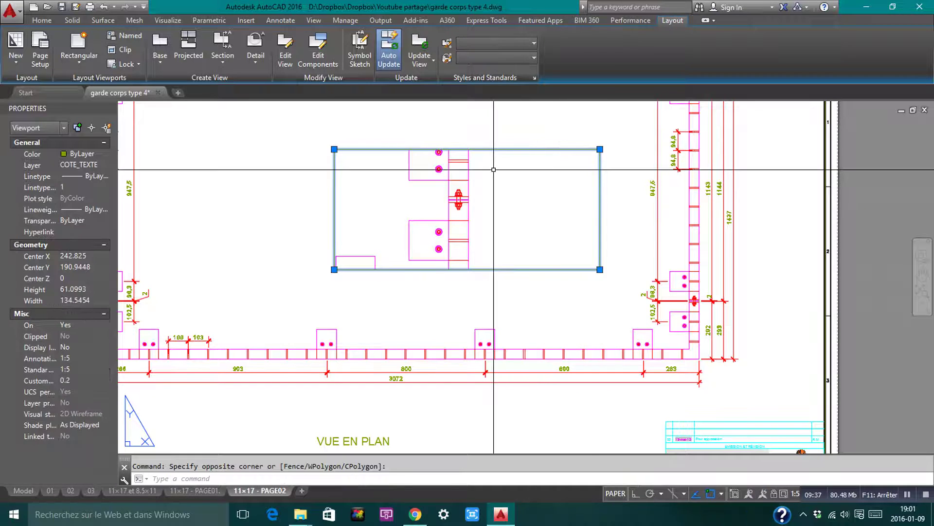
{"action": "left_click", "coordinate": [600, 150]}
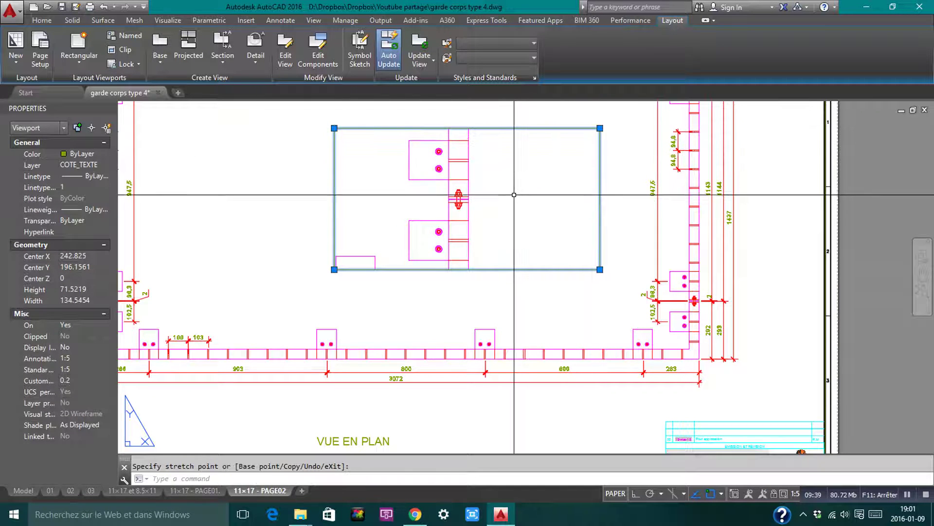
{"action": "key", "text": "Escape"}
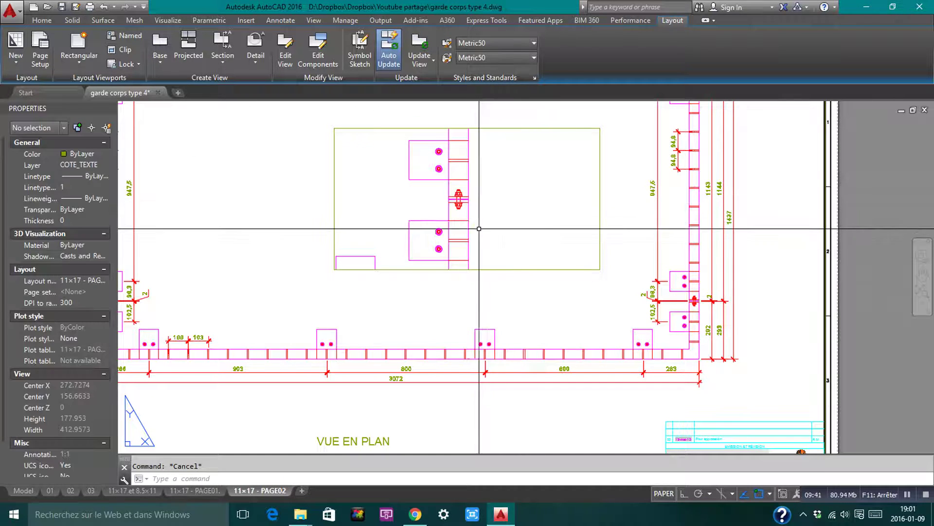
Step: Draw a circle of about 45 mm radius centred on the joint in the detail viewport
{"action": "type", "text": "c"}
{"action": "key", "text": "Return"}
{"action": "left_click", "coordinate": [462, 193]}
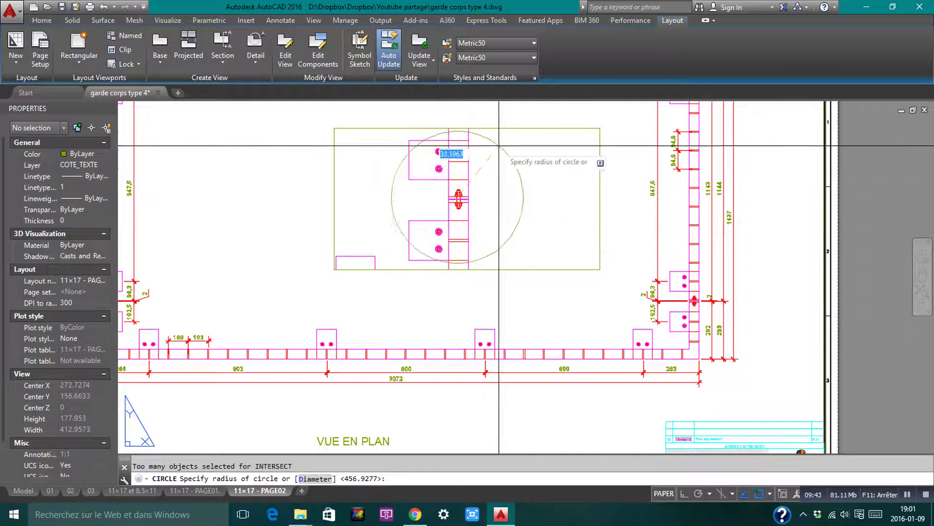
{"action": "left_click", "coordinate": [530, 145]}
Step: Move the detail circle to the CACHE layer and set its linetype scale to 5
{"action": "left_click", "coordinate": [551, 163]}
{"action": "left_click", "coordinate": [521, 188]}
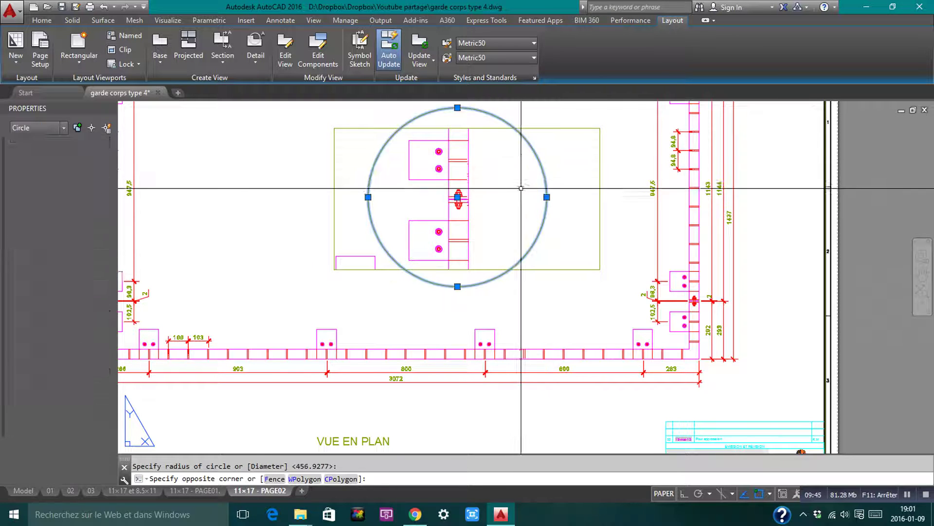
{"action": "left_click", "coordinate": [80, 166]}
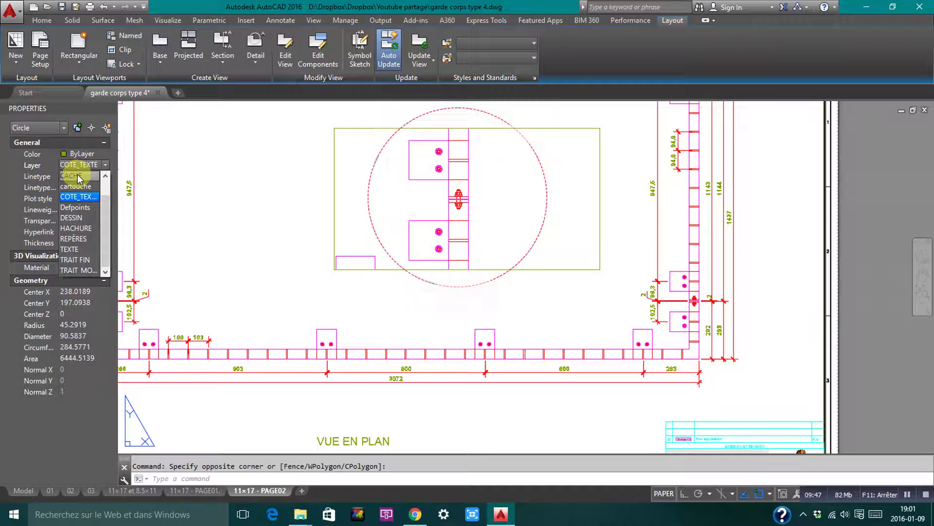
{"action": "left_click", "coordinate": [78, 176]}
{"action": "left_click", "coordinate": [78, 188]}
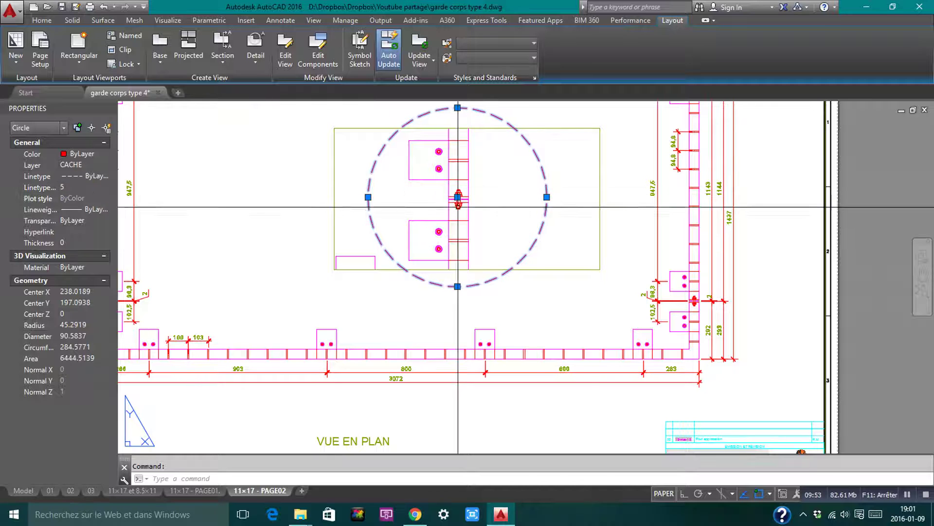
{"action": "key", "text": "Escape"}
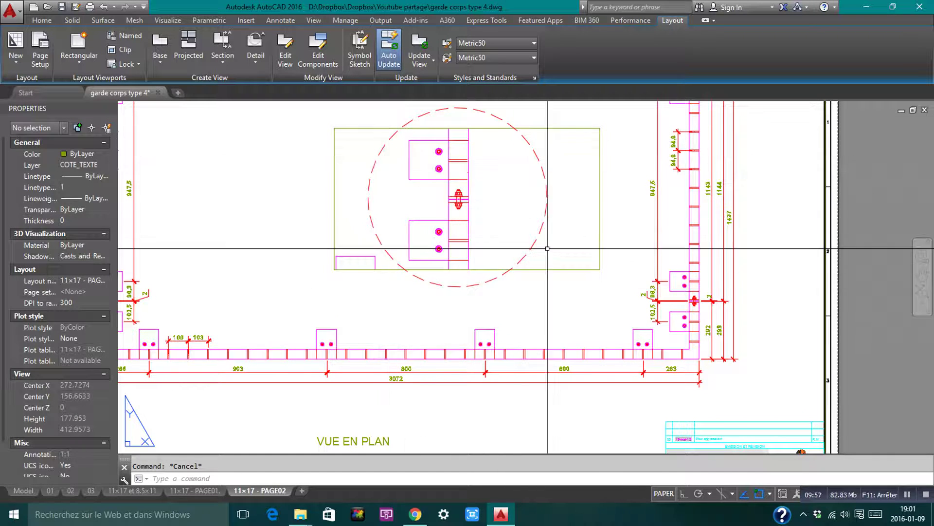
{"action": "left_click", "coordinate": [609, 143]}
{"action": "left_click", "coordinate": [594, 150]}
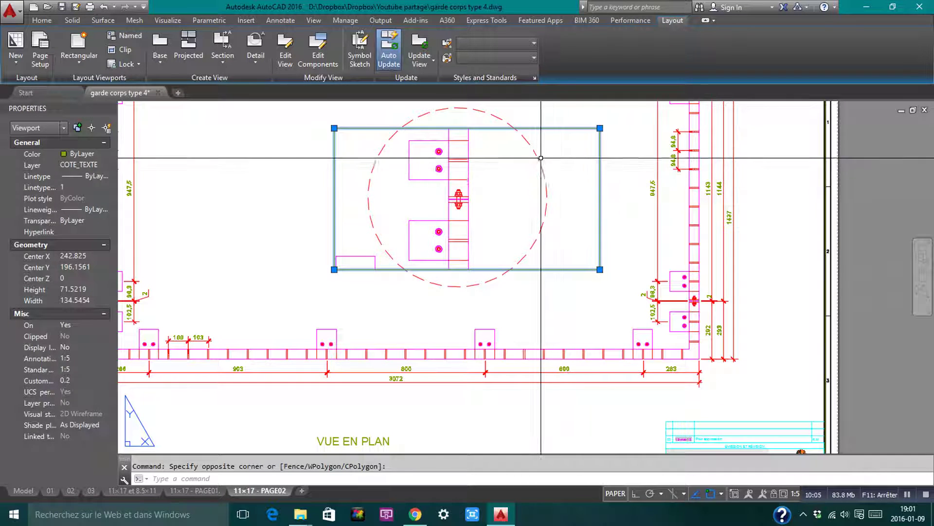
{"action": "key", "text": "Escape"}
{"action": "left_click", "coordinate": [499, 110]}
{"action": "left_click", "coordinate": [475, 118]}
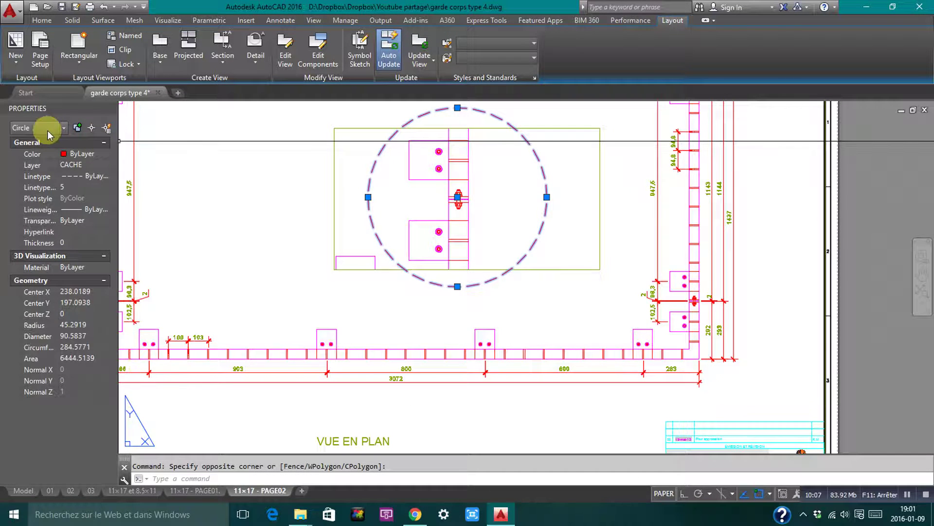
{"action": "key", "text": "Escape"}
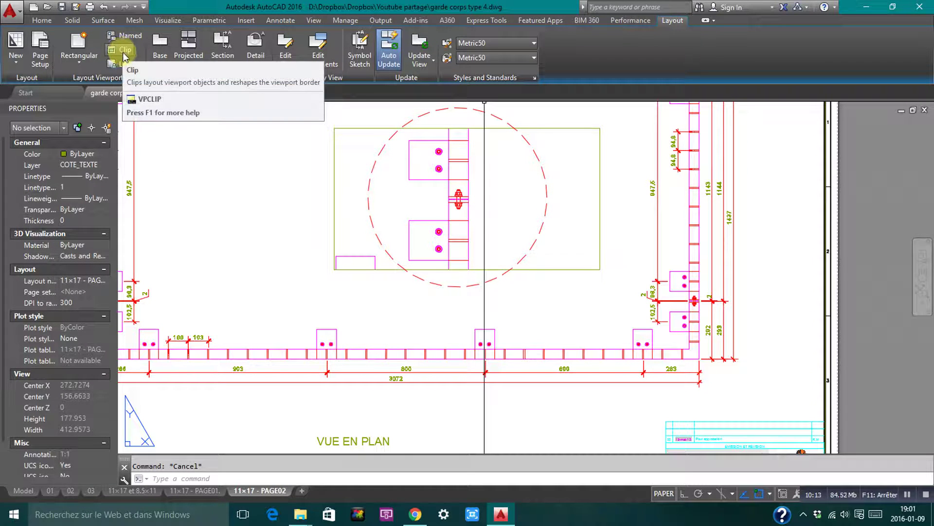
Step: Stretch the detail viewport's left, lower and upper edges around the joint to about 108 × 90 mm
{"action": "left_click", "coordinate": [594, 121]}
{"action": "left_click", "coordinate": [313, 223]}
{"action": "left_click", "coordinate": [334, 269]}
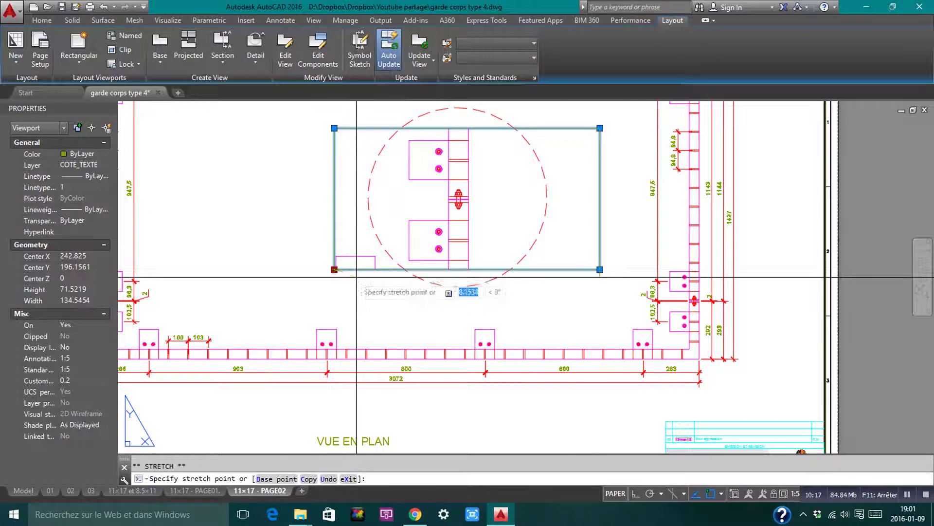
{"action": "left_click", "coordinate": [386, 279]}
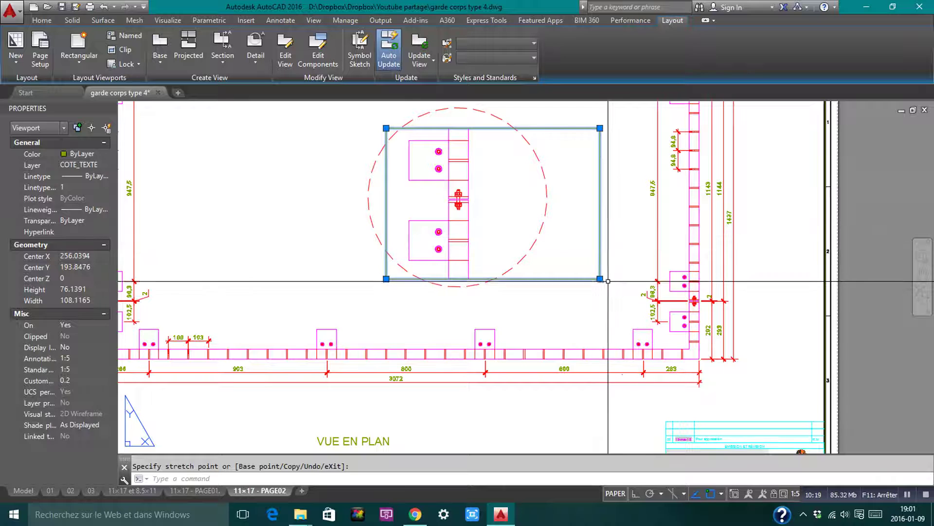
{"action": "left_click", "coordinate": [601, 279]}
{"action": "left_click", "coordinate": [600, 279]}
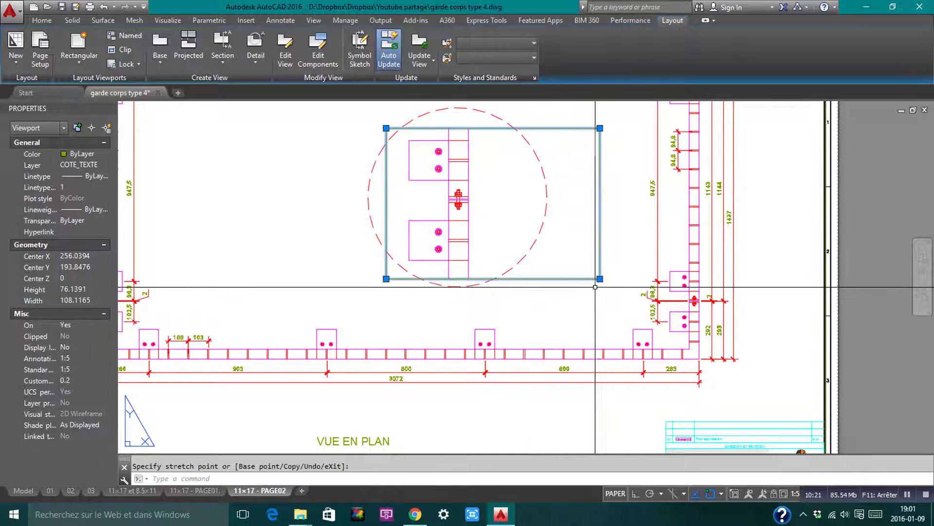
{"action": "left_click", "coordinate": [600, 279]}
{"action": "left_click", "coordinate": [600, 288]}
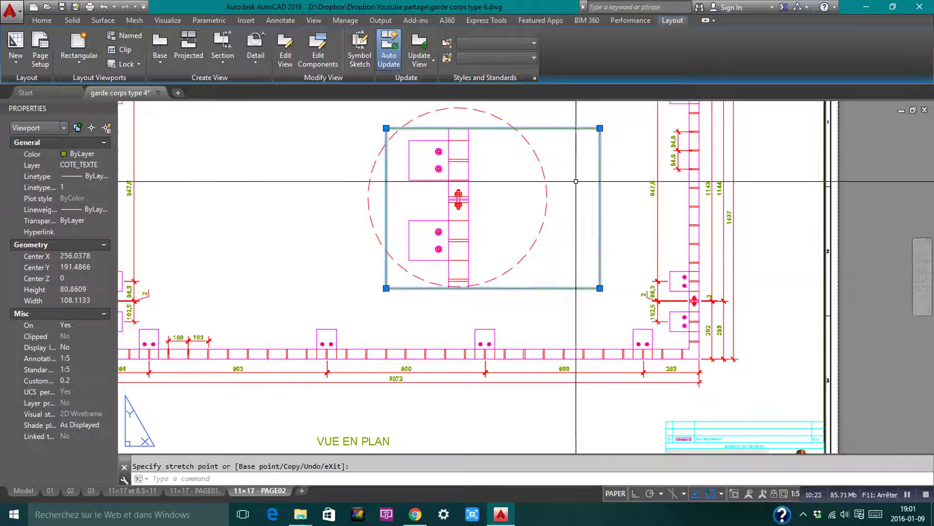
{"action": "left_click", "coordinate": [600, 128]}
{"action": "left_click", "coordinate": [600, 110]}
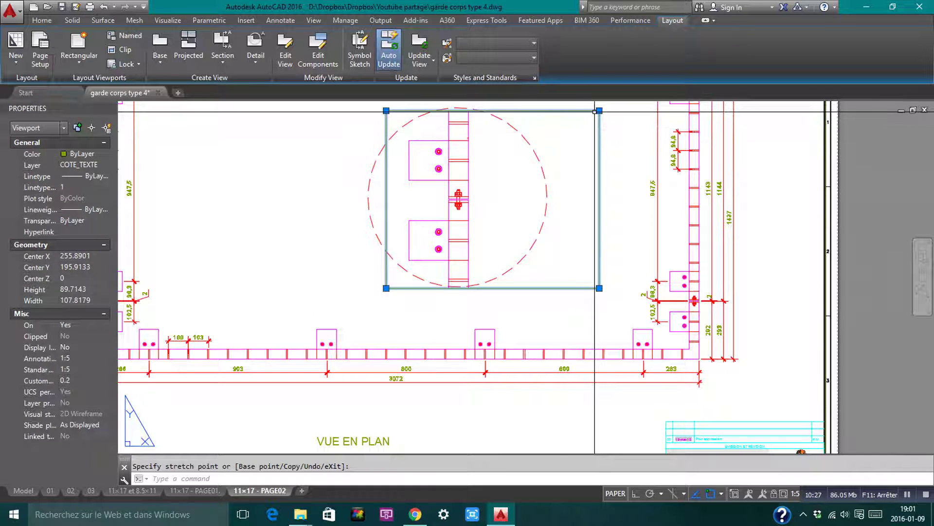
{"action": "left_click", "coordinate": [600, 110]}
{"action": "key", "text": "Escape"}
{"action": "key", "text": "Escape"}
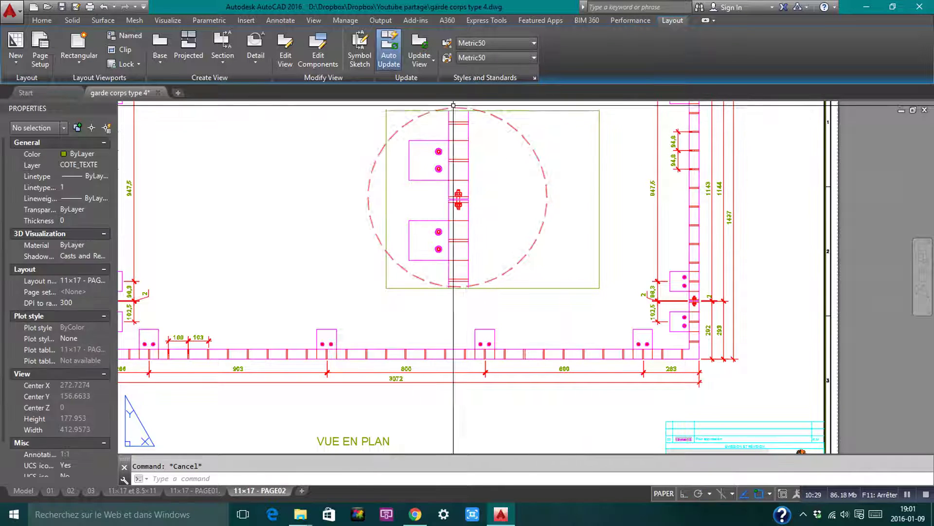
Step: Assign the rectangular detail viewport to the Defpoints layer
{"action": "left_click", "coordinate": [386, 219]}
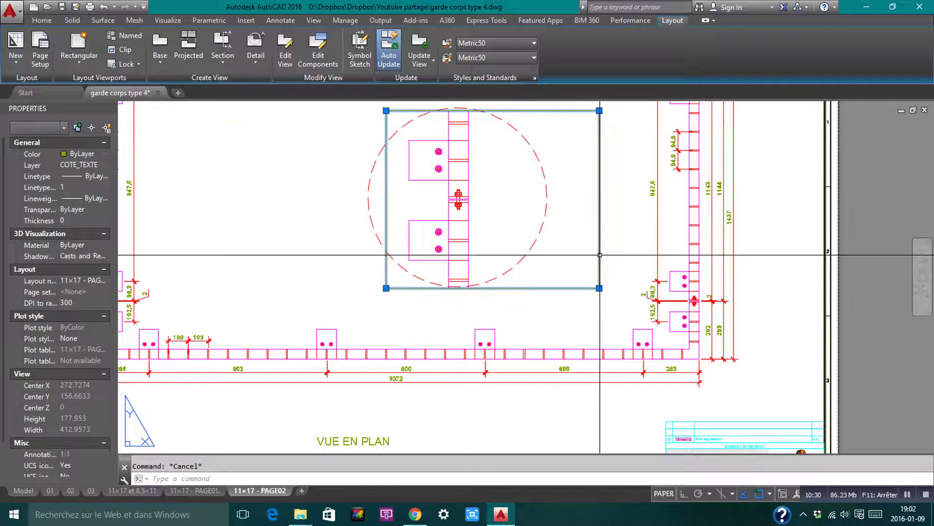
{"action": "left_click", "coordinate": [89, 164]}
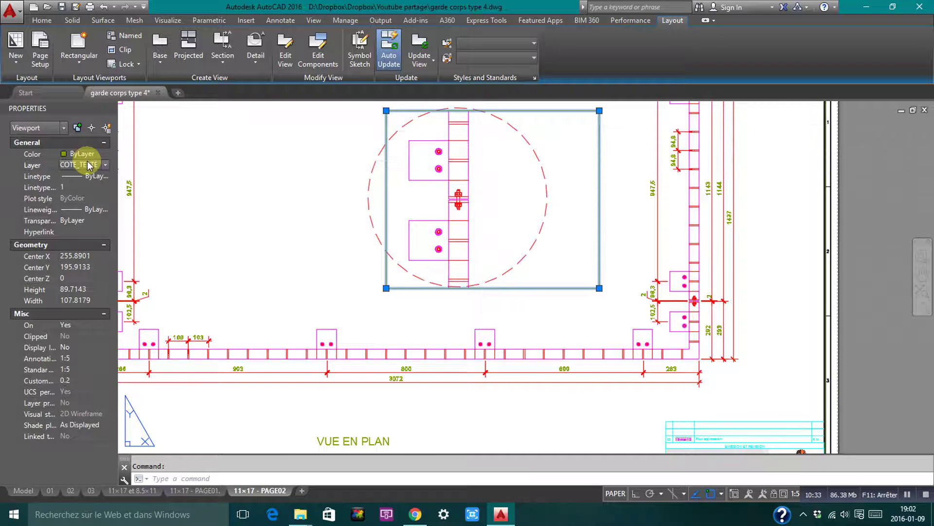
{"action": "left_click", "coordinate": [89, 164]}
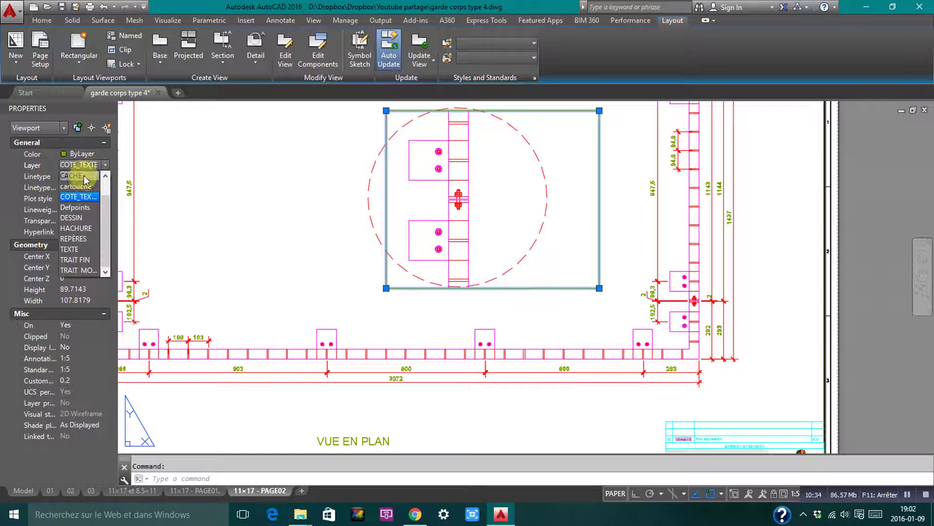
{"action": "left_click", "coordinate": [77, 208]}
{"action": "key", "text": "Escape"}
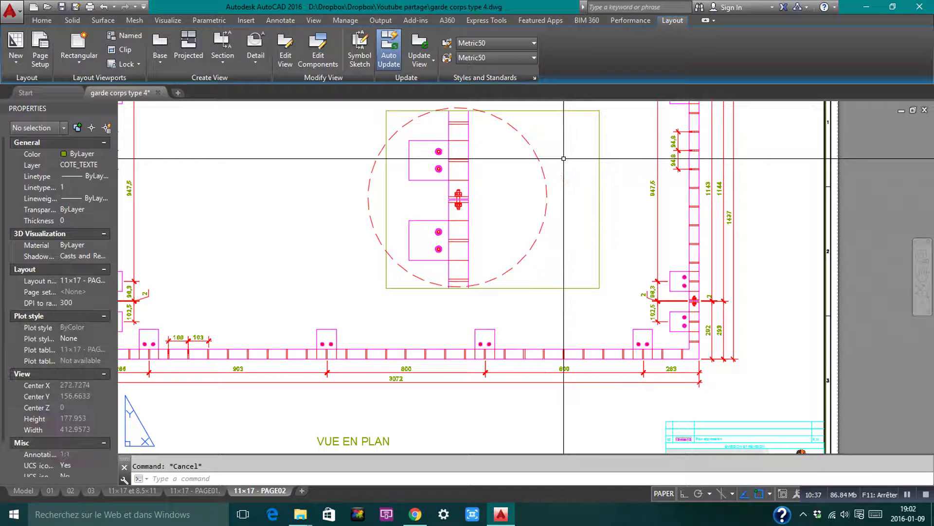
Step: Clip the rectangular detail viewport to the dashed circle
{"action": "left_click", "coordinate": [124, 55]}
{"action": "left_click", "coordinate": [600, 150]}
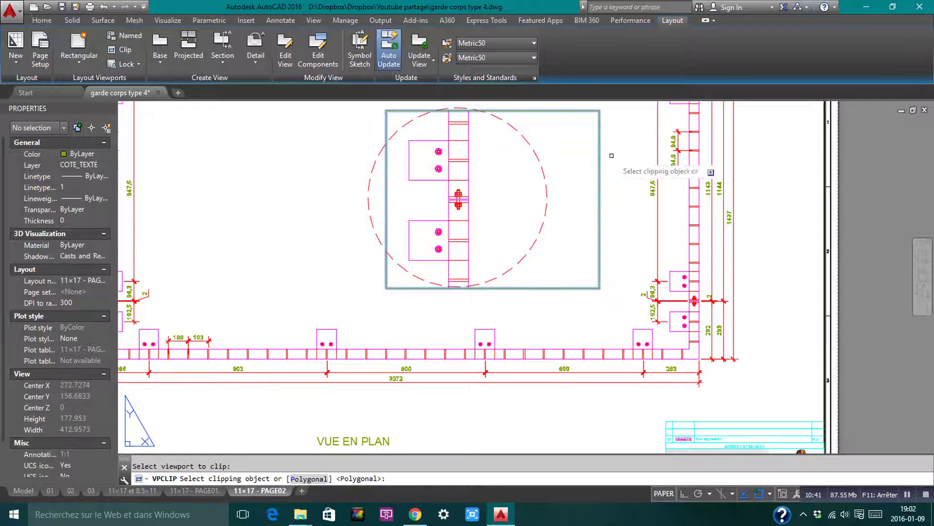
{"action": "left_click", "coordinate": [536, 150]}
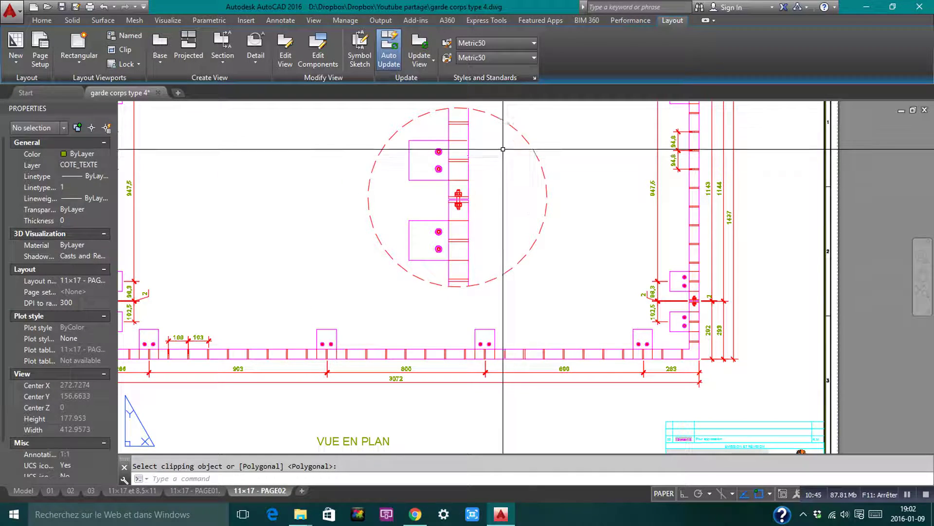
Step: Enlarge the circular detail viewport to a diameter of about 97 mm
{"action": "left_click", "coordinate": [546, 149]}
{"action": "left_click", "coordinate": [535, 161]}
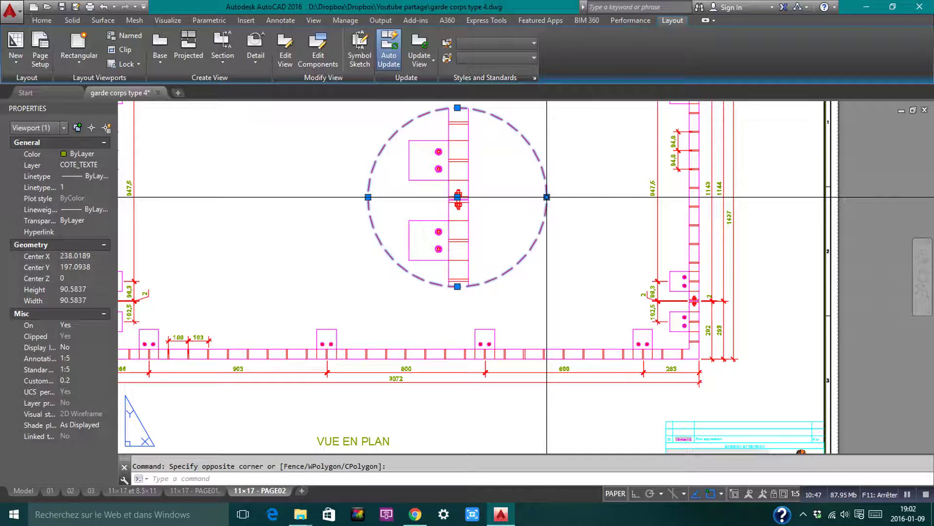
{"action": "left_click", "coordinate": [547, 197]}
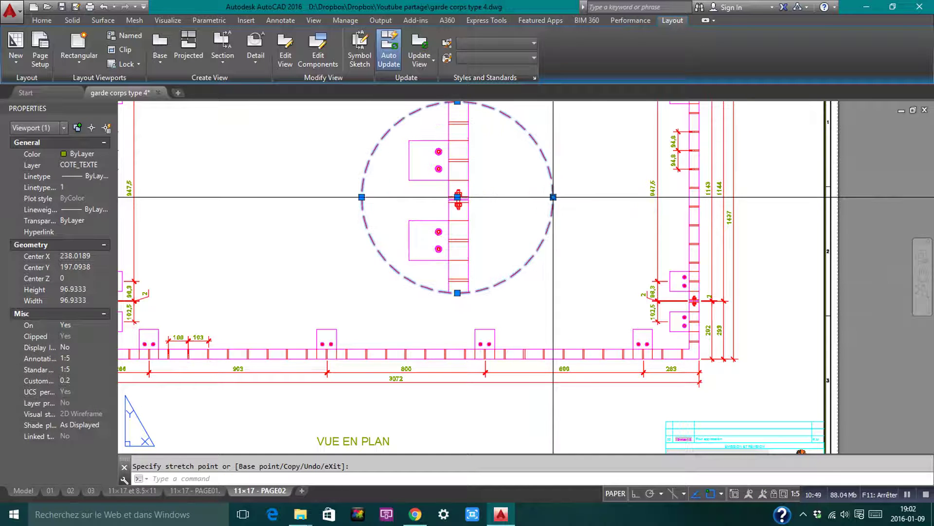
{"action": "middle_click_drag", "start_coordinate": [553, 197], "coordinate": [580, 238]}
{"action": "key", "text": "Escape"}
{"action": "key", "text": "Escape"}
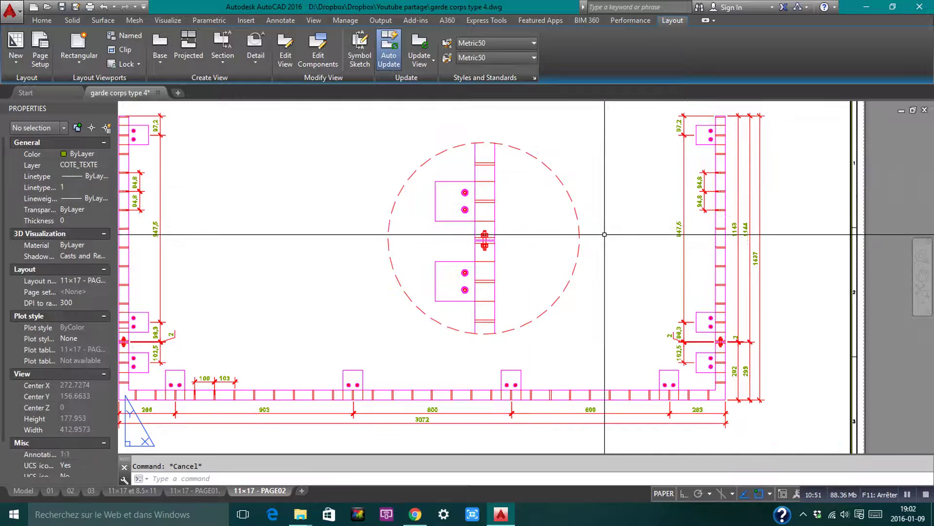
Step: Draw a quick leader without text from beside the detail circle, its arrowhead pointing at the lower joint of the right-hand railing
{"action": "type", "text": "le"}
{"action": "key", "text": "Return"}
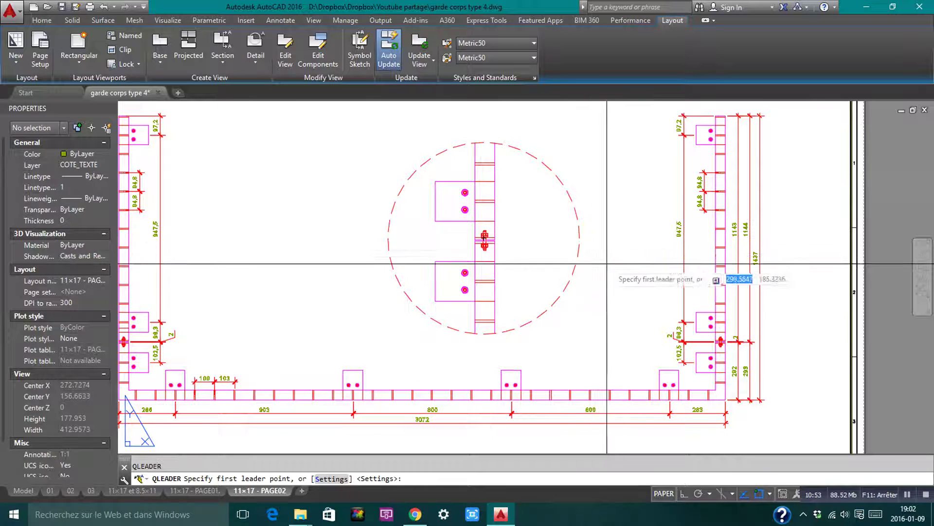
{"action": "scroll", "coordinate": [691, 343], "scroll_direction": "up", "scroll_amount": 3}
{"action": "left_click", "coordinate": [668, 324]}
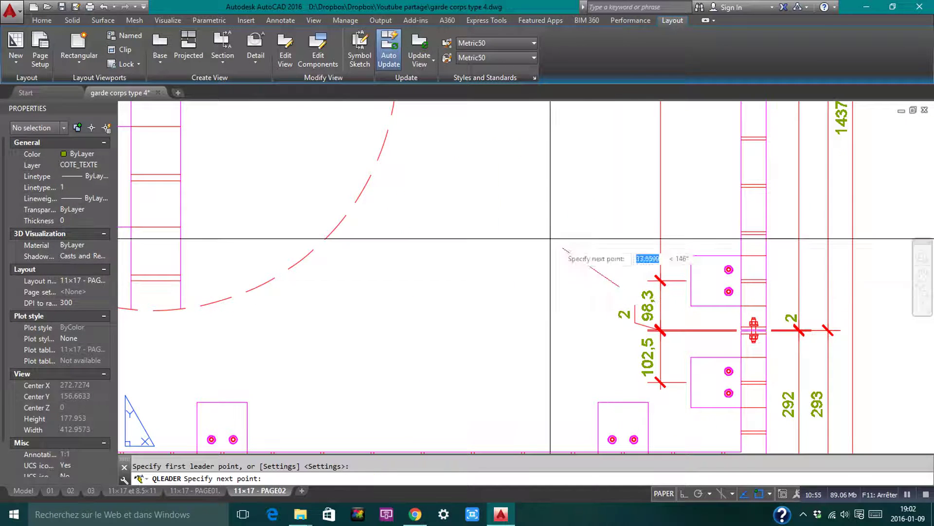
{"action": "left_click", "coordinate": [397, 155]}
{"action": "key", "text": "Return"}
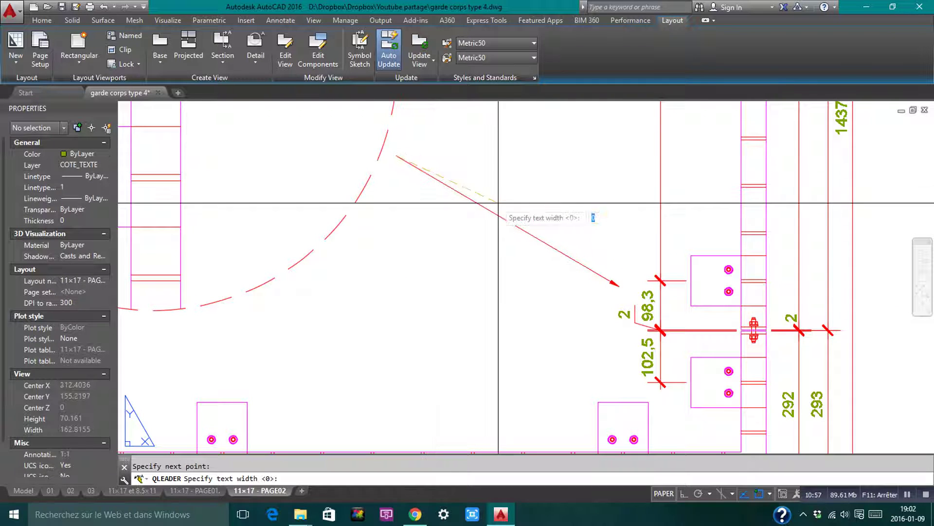
{"action": "key", "text": "Return"}
{"action": "scroll", "coordinate": [447, 205], "scroll_direction": "down", "scroll_amount": 2}
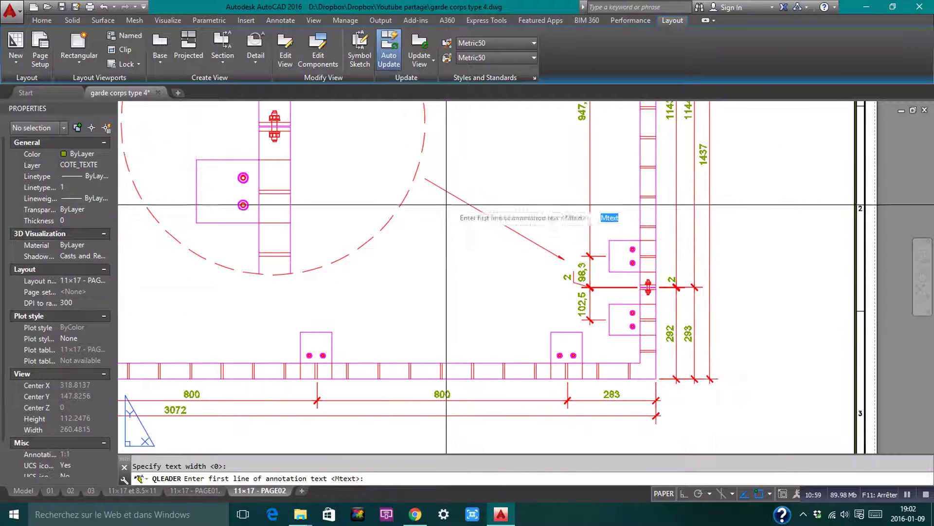
{"action": "key", "text": "Escape"}
Step: Move the leader's tail end onto the edge of the dashed detail circle
{"action": "left_click", "coordinate": [442, 180]}
{"action": "left_click", "coordinate": [426, 194]}
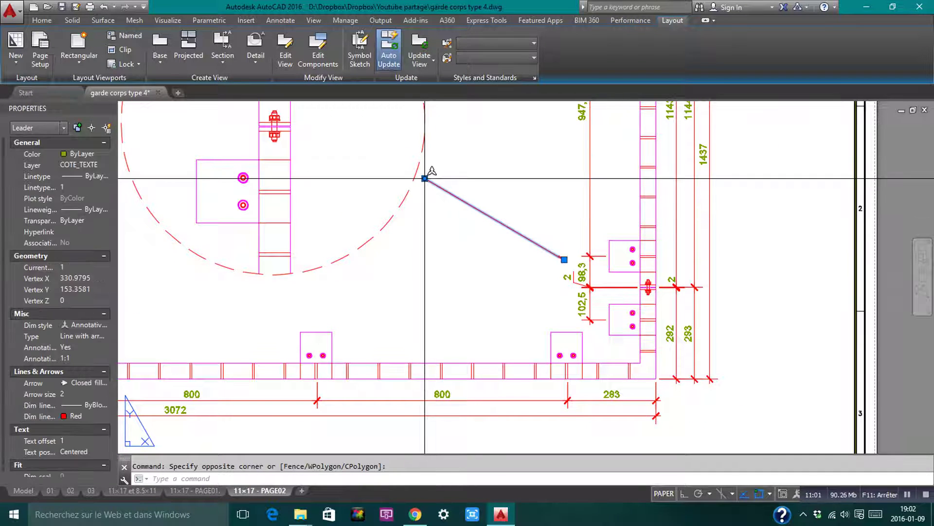
{"action": "left_click", "coordinate": [425, 178]}
{"action": "left_click", "coordinate": [416, 172]}
{"action": "key", "text": "Escape"}
Step: Set the arrow size of the detail leader to 10
{"action": "left_click", "coordinate": [512, 262]}
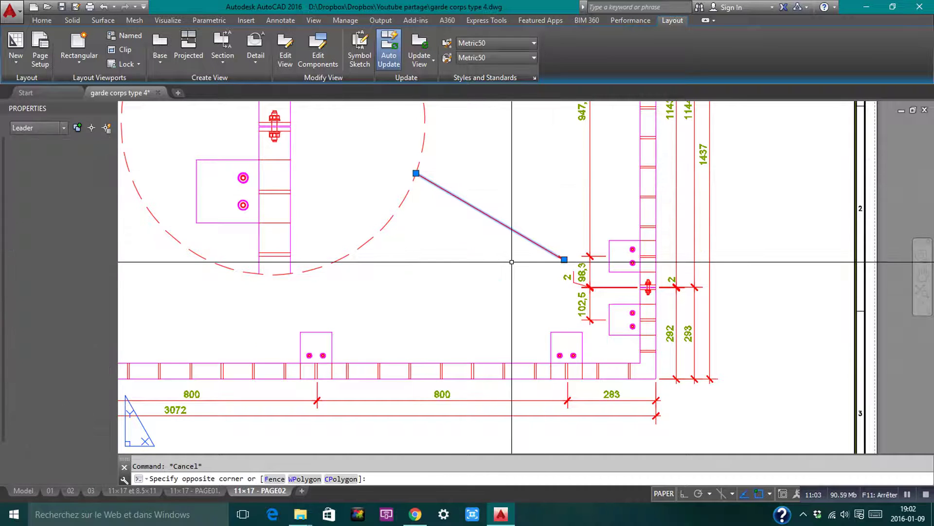
{"action": "left_click", "coordinate": [282, 302]}
{"action": "left_click", "coordinate": [73, 393]}
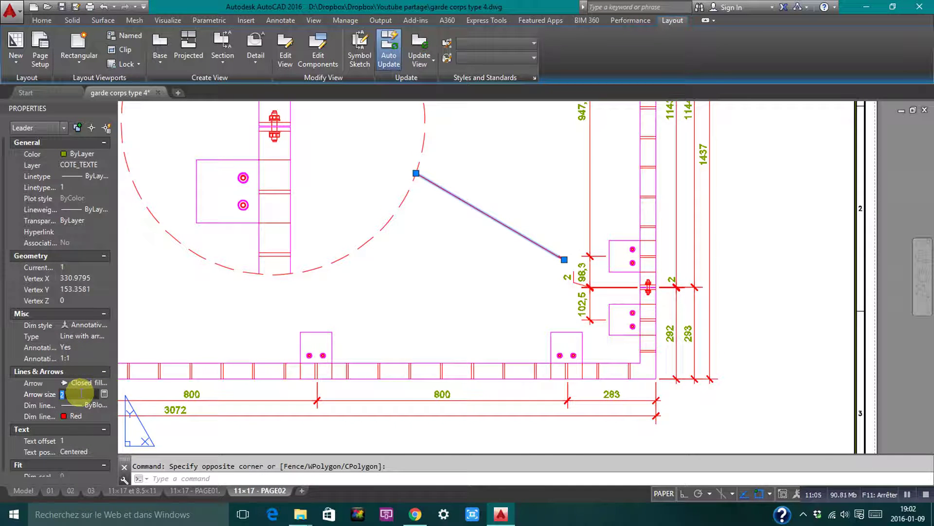
{"action": "type", "text": "5"}
{"action": "left_click", "coordinate": [81, 393]}
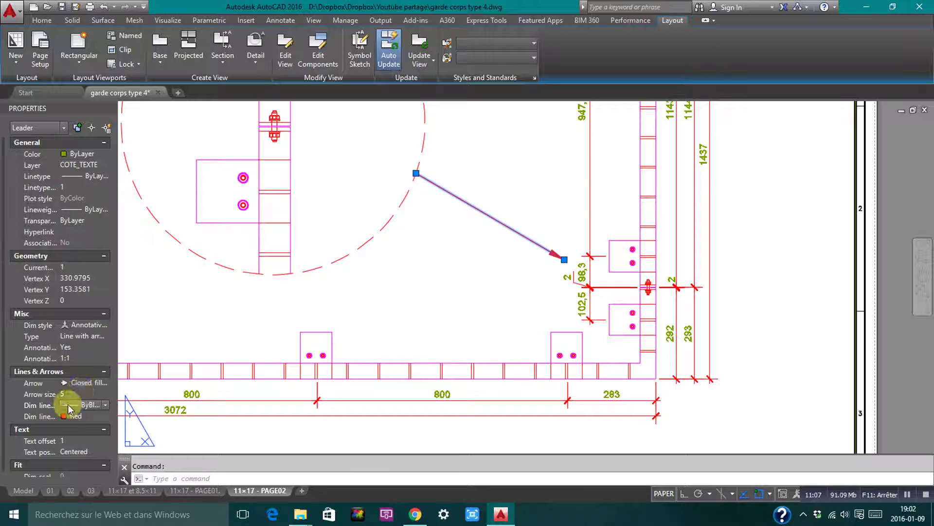
{"action": "left_click", "coordinate": [68, 395]}
{"action": "left_click", "coordinate": [68, 396]}
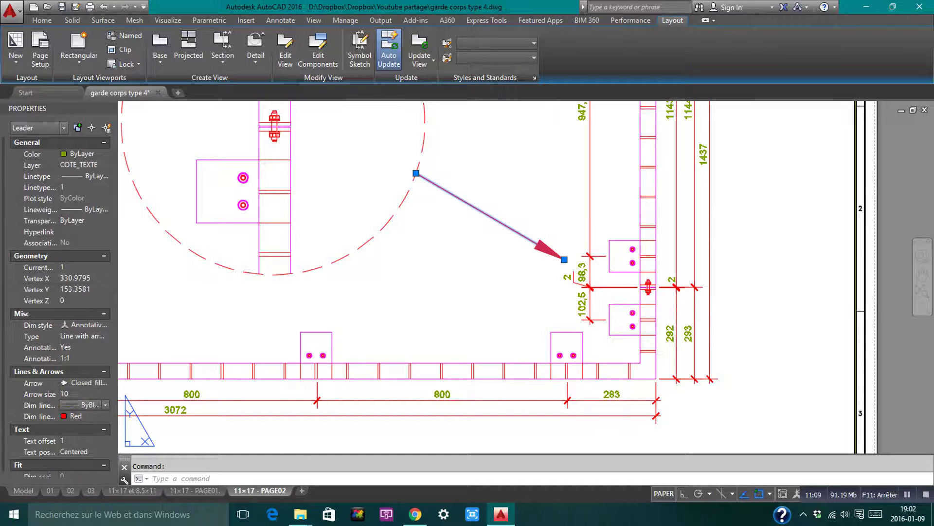
{"action": "key", "text": "Escape"}
Step: Review the finished PAGE02 sheet with its joint detail and the railing views in model space
{"action": "scroll", "coordinate": [544, 239], "scroll_direction": "down", "scroll_amount": 4}
{"action": "middle_click_drag", "start_coordinate": [452, 236], "coordinate": [567, 271]}
{"action": "scroll", "coordinate": [533, 232], "scroll_direction": "up", "scroll_amount": 2}
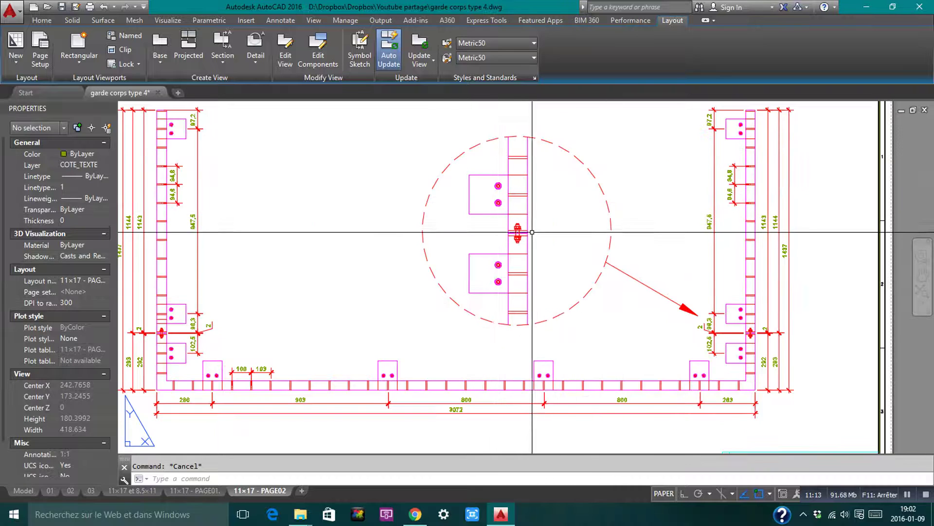
{"action": "scroll", "coordinate": [449, 202], "scroll_direction": "down", "scroll_amount": 2}
{"action": "scroll", "coordinate": [450, 202], "scroll_direction": "down", "scroll_amount": 1}
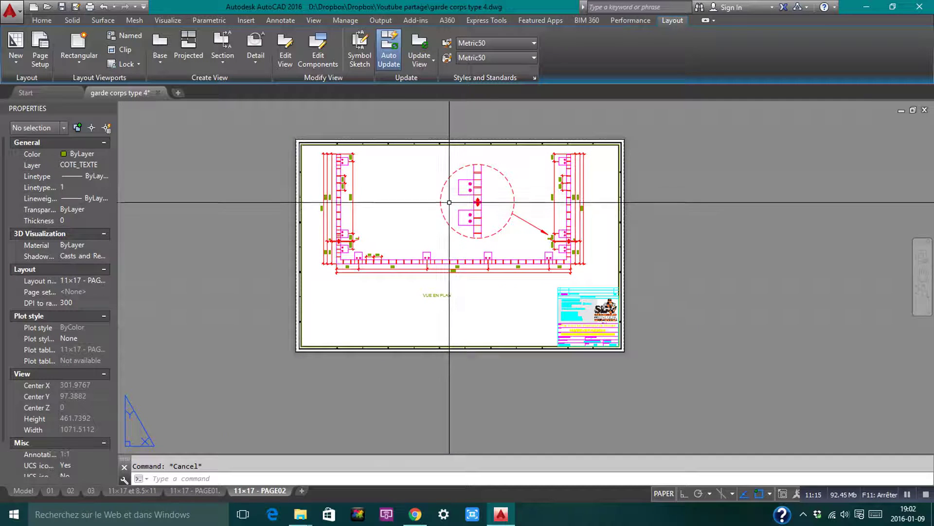
{"action": "left_click", "coordinate": [205, 491]}
{"action": "left_click", "coordinate": [245, 492]}
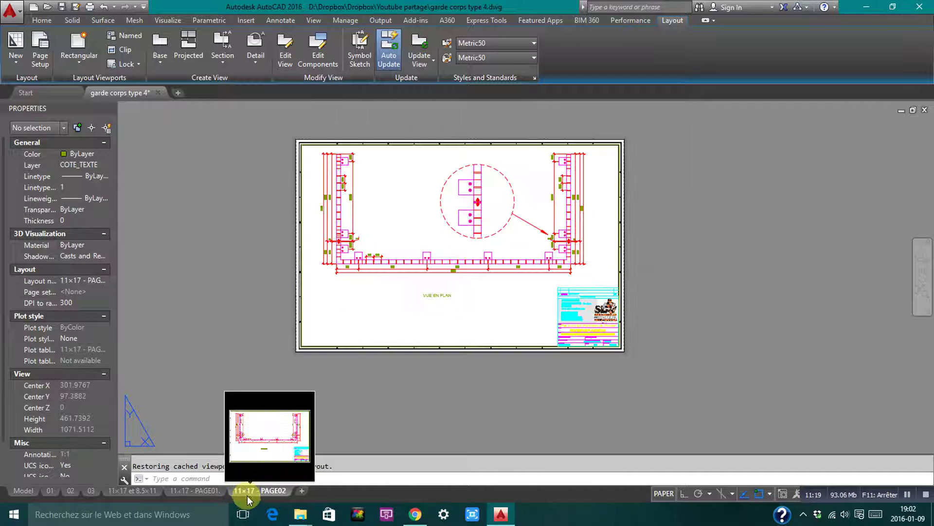
{"action": "mouse_move", "coordinate": [213, 493]}
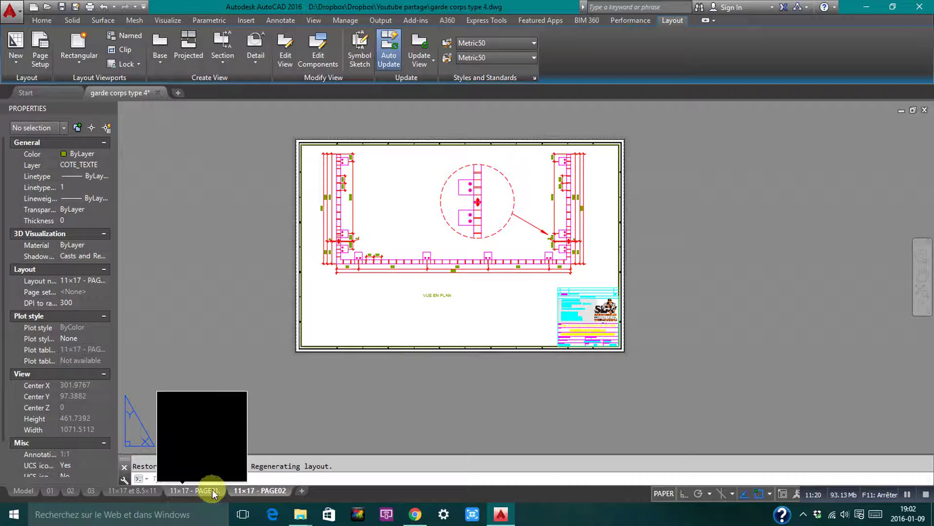
{"action": "left_click", "coordinate": [34, 490]}
{"action": "scroll", "coordinate": [494, 214], "scroll_direction": "down", "scroll_amount": 3}
{"action": "scroll", "coordinate": [423, 188], "scroll_direction": "down", "scroll_amount": 4}
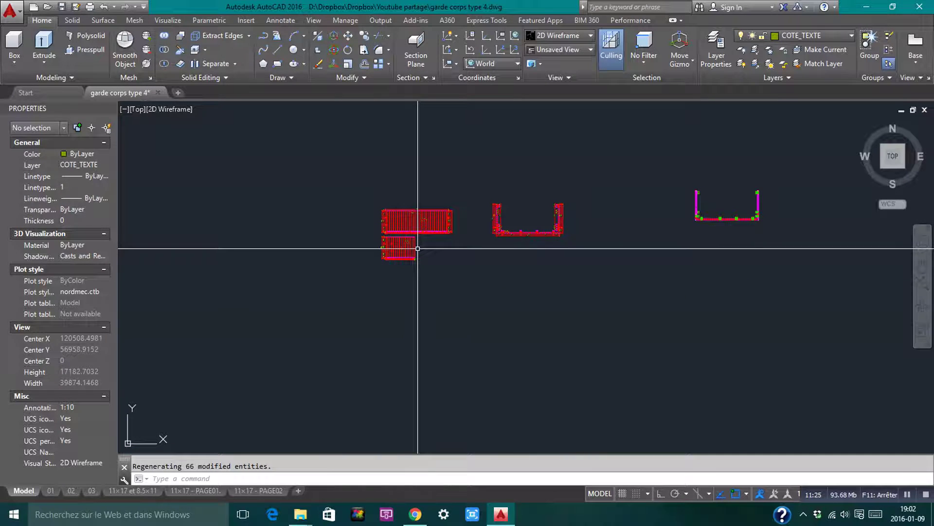
{"action": "mouse_move", "coordinate": [415, 245]}
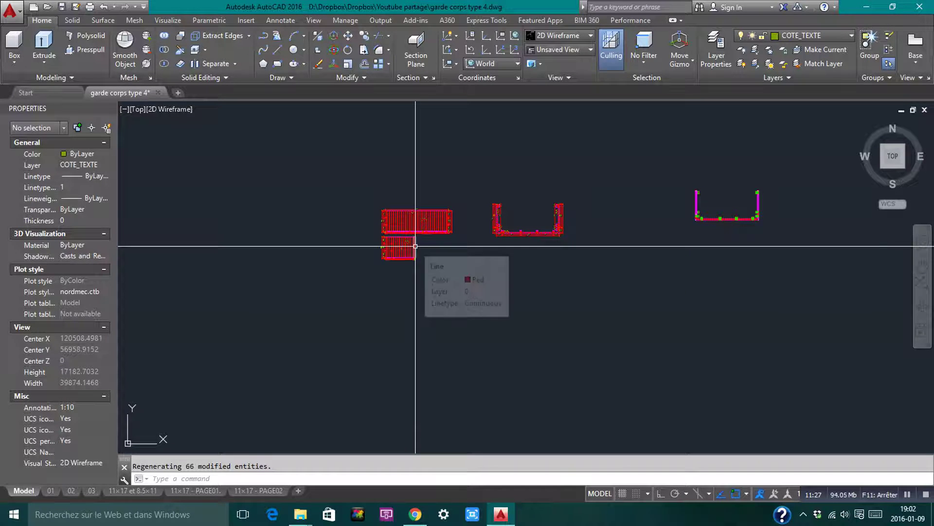
Step: Examine the publish output formats available for the PAGE01 and PAGE02 layouts together, without publishing them
{"action": "left_click", "coordinate": [210, 489]}
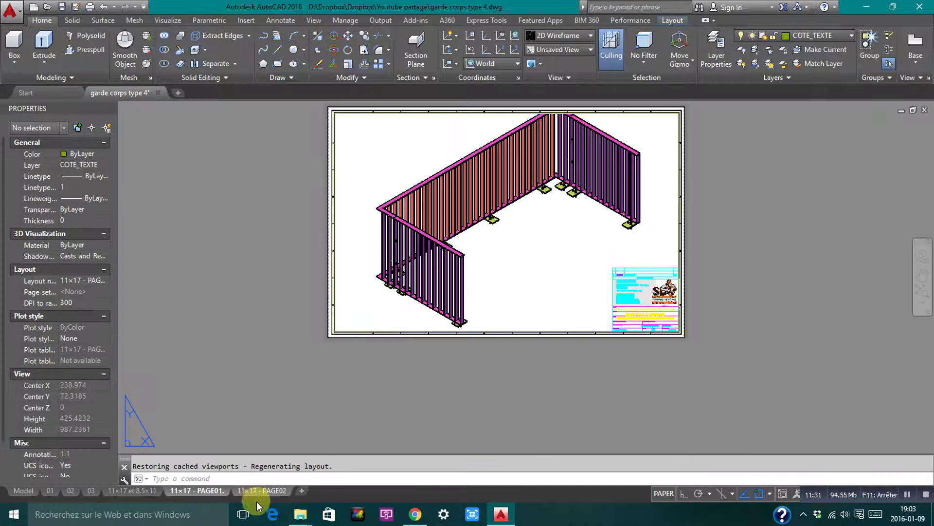
{"action": "mouse_move", "coordinate": [256, 493]}
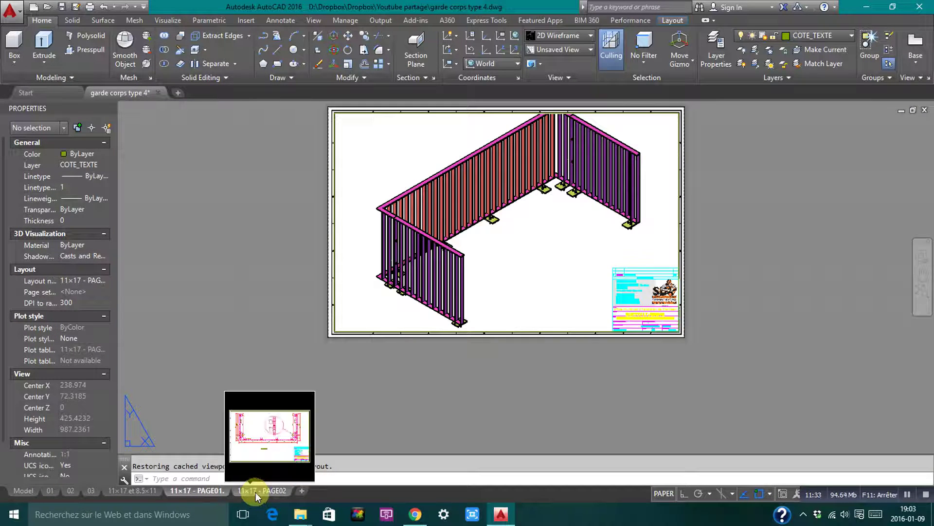
{"action": "right_click", "coordinate": [256, 492]}
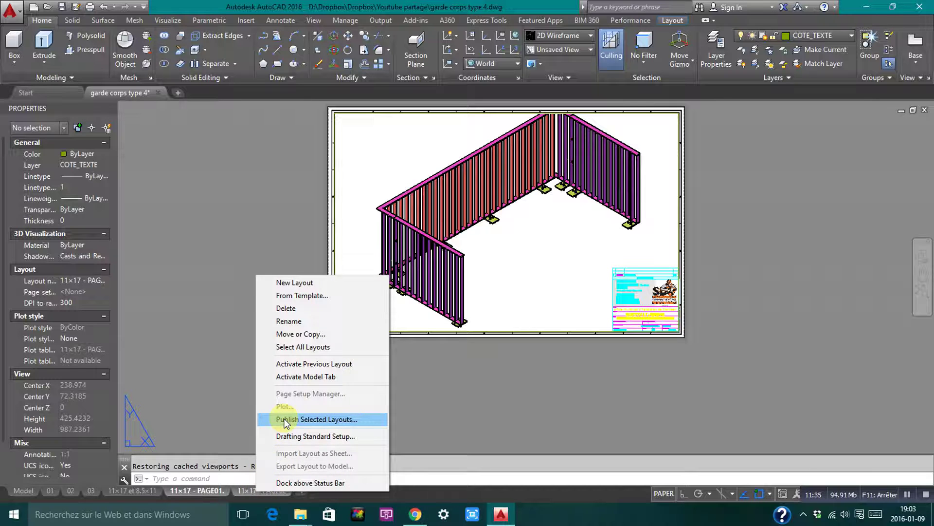
{"action": "left_click", "coordinate": [338, 358]}
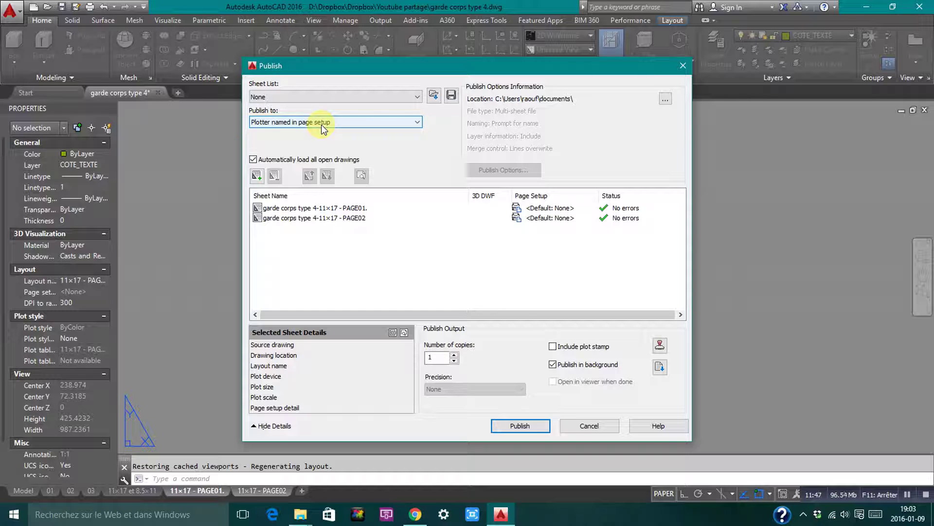
{"action": "left_click", "coordinate": [321, 125]}
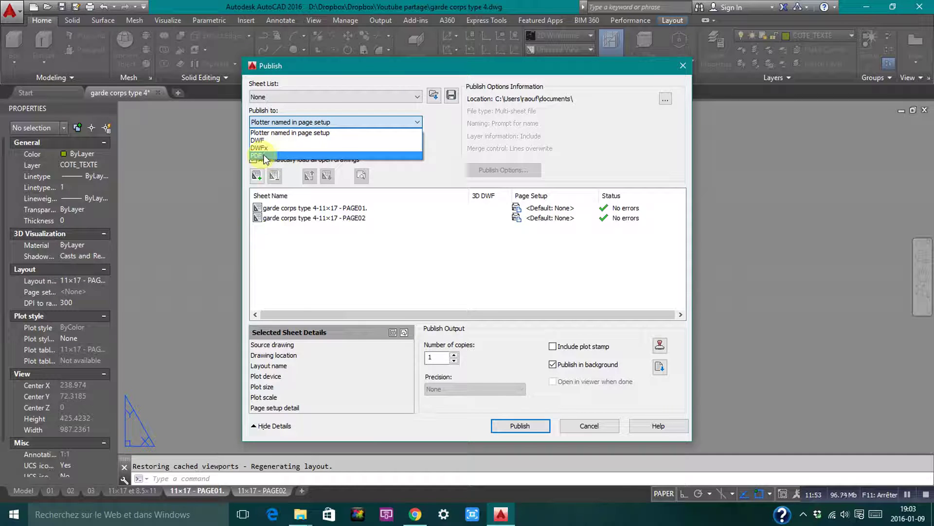
{"action": "left_click", "coordinate": [219, 162]}
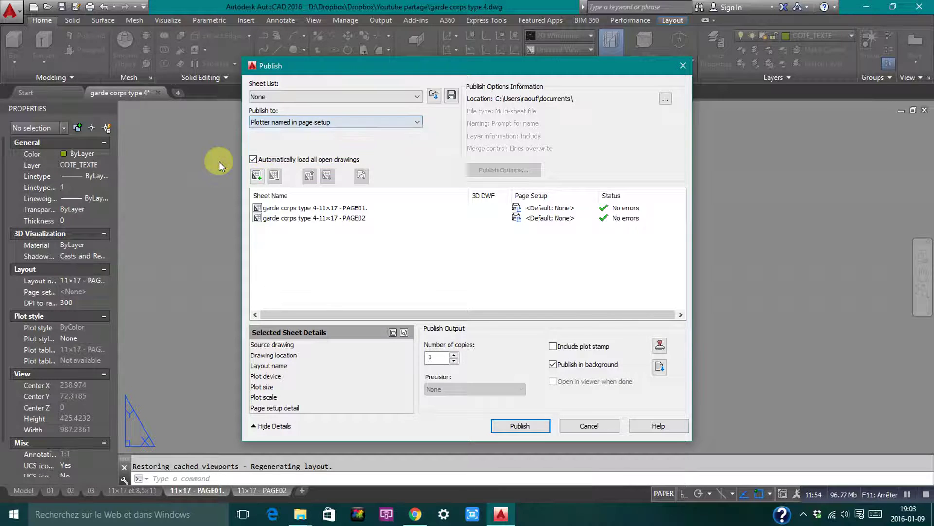
{"action": "left_click", "coordinate": [589, 426]}
{"action": "middle_click_drag", "start_coordinate": [558, 165], "coordinate": [490, 193]}
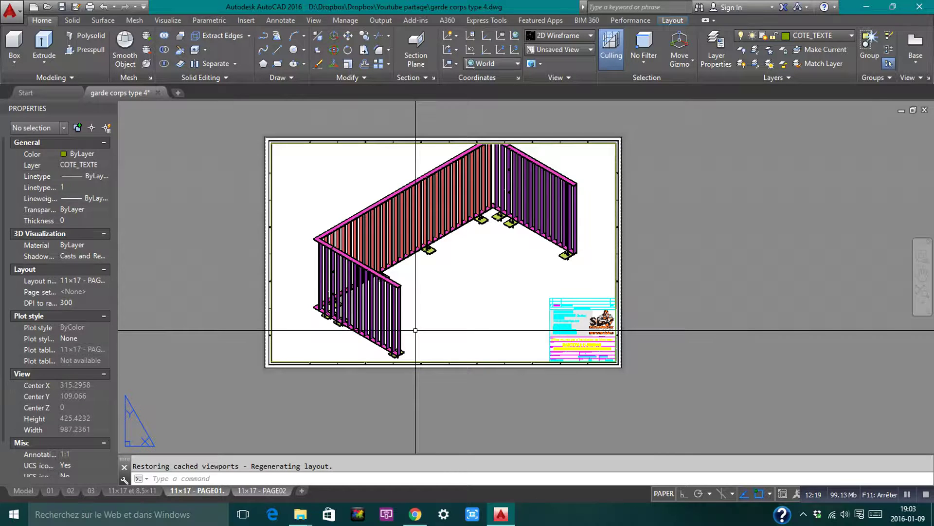
{"action": "left_click", "coordinate": [245, 493]}
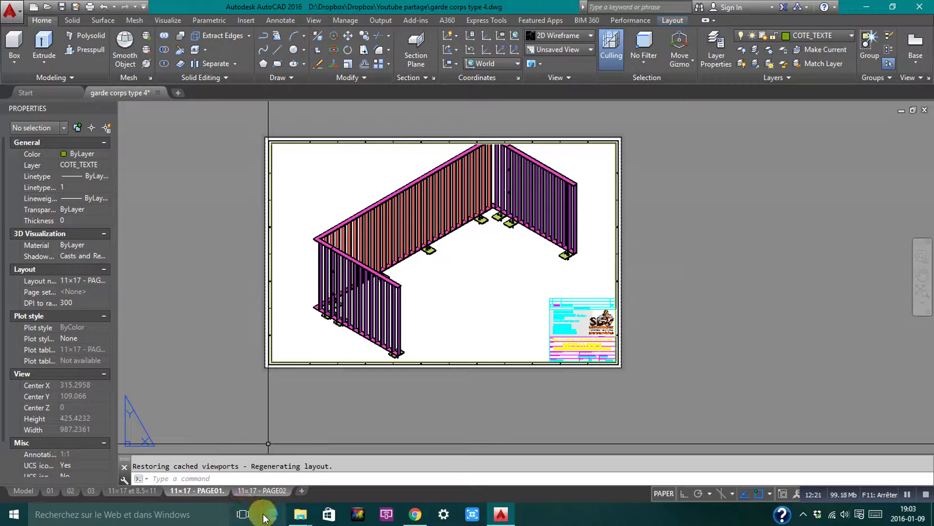